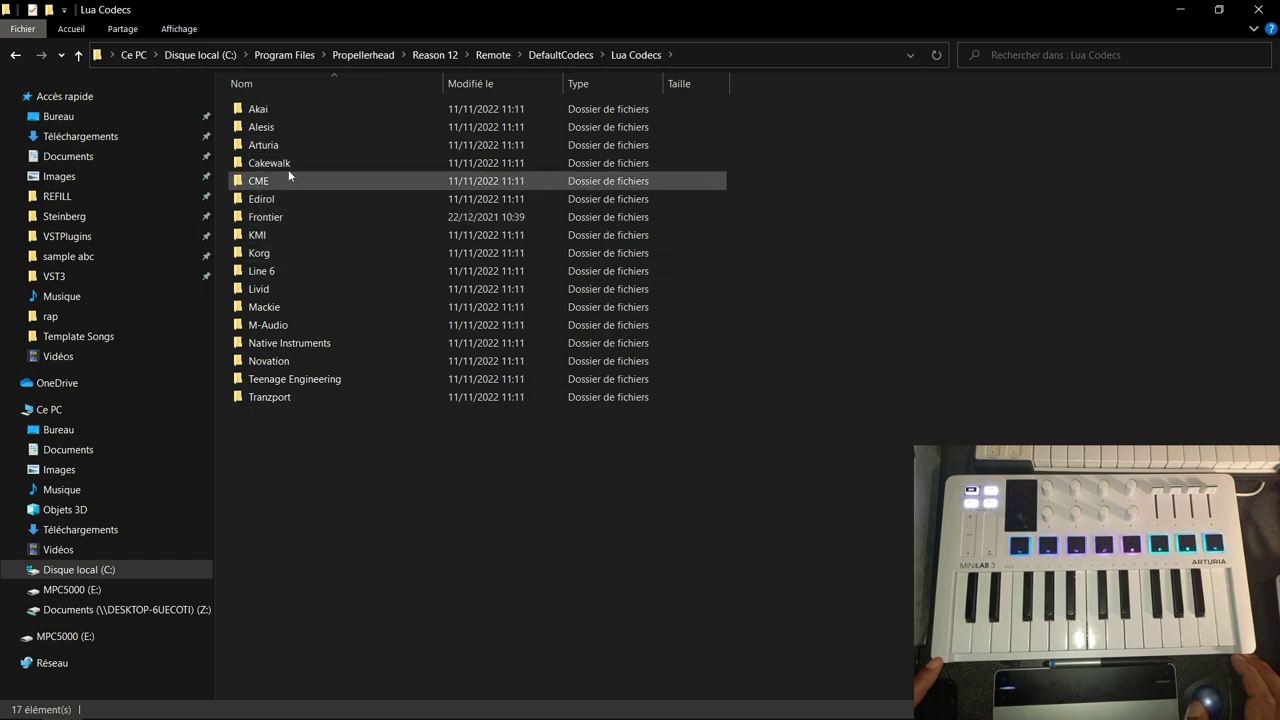
Open the Arturia folder in Lua Codecs and compare its path with the one in the MiniLab 3 Reason User Guide
{"action": "double_click", "coordinate": [281, 146]}
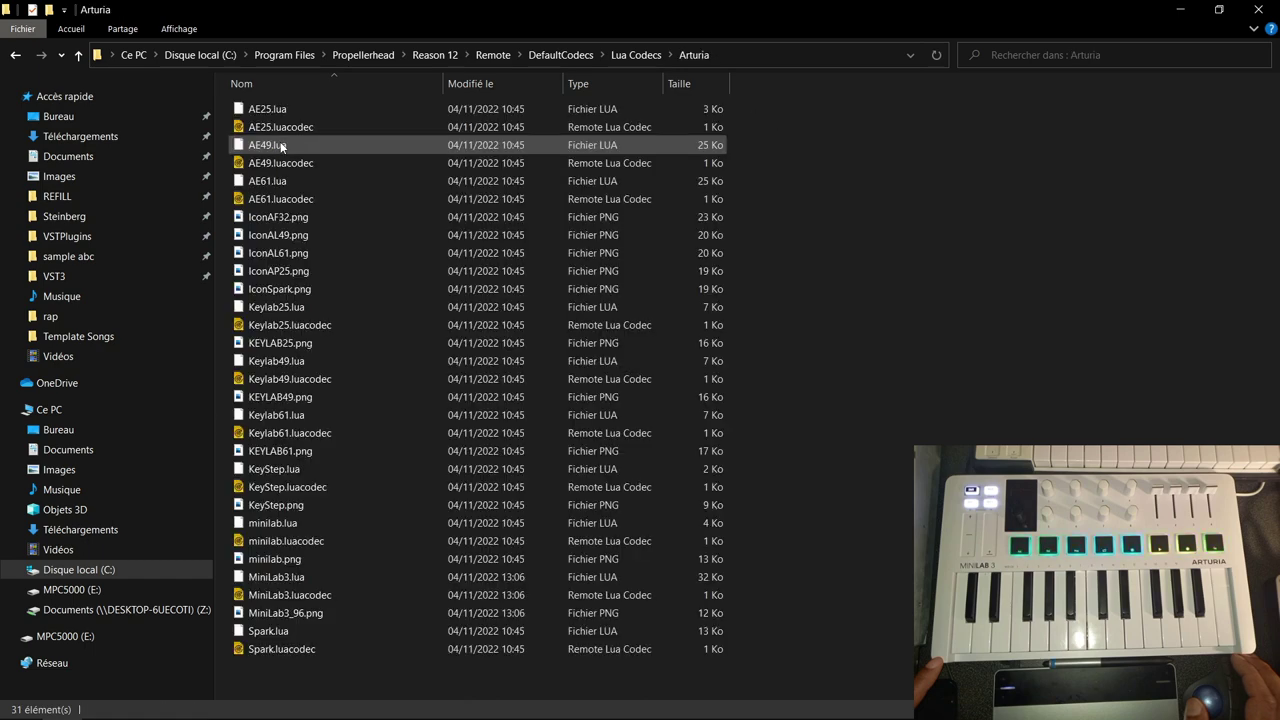
{"action": "mouse_move", "coordinate": [495, 710]}
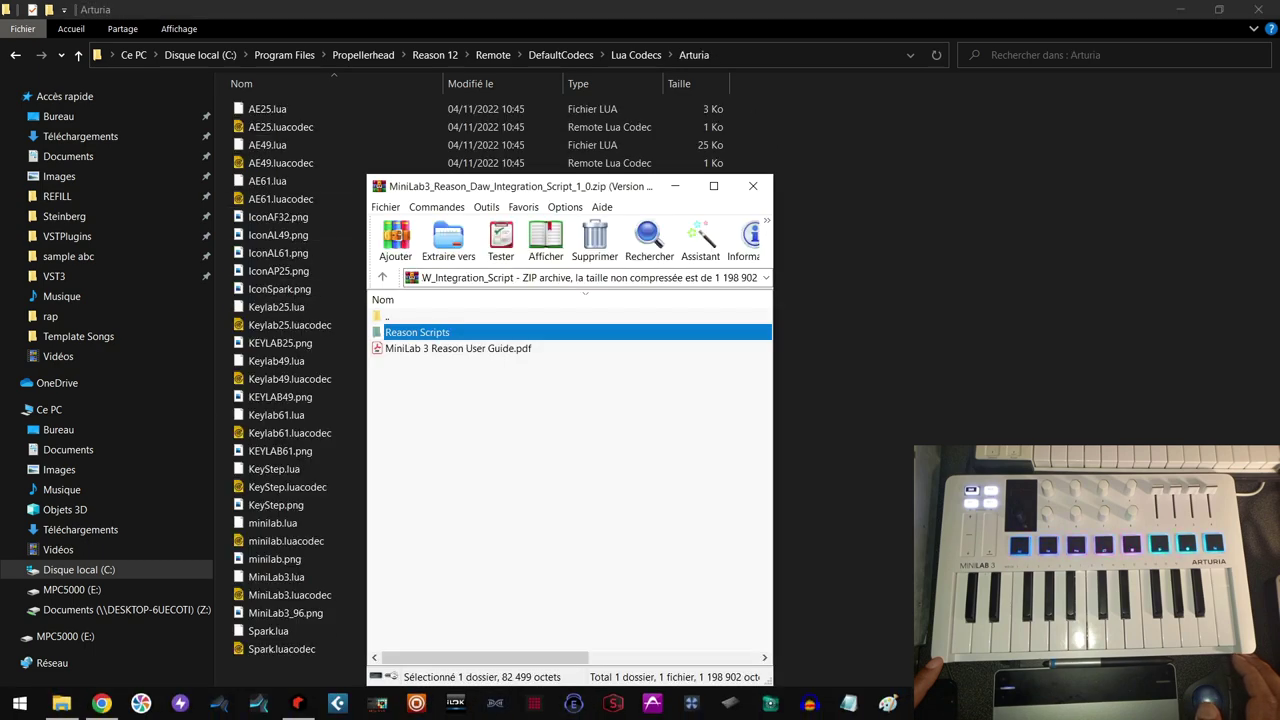
{"action": "key", "text": "alt+Tab"}
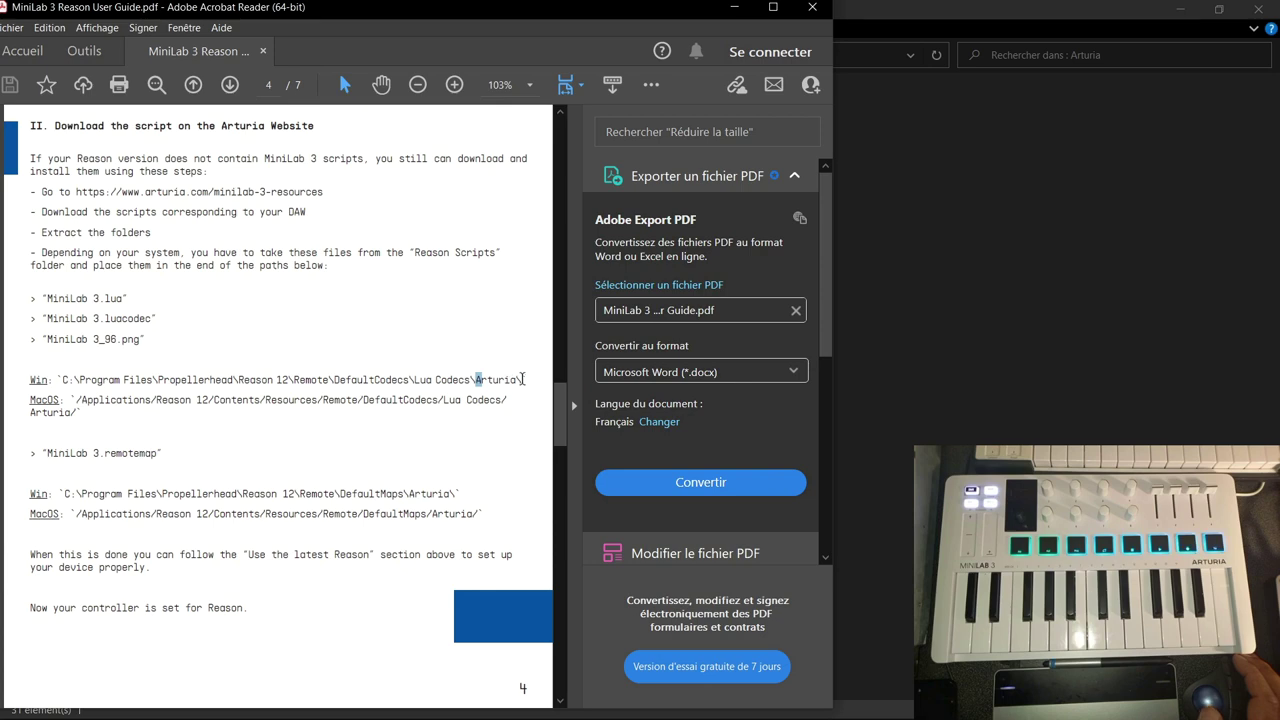
{"action": "left_click", "coordinate": [910, 240]}
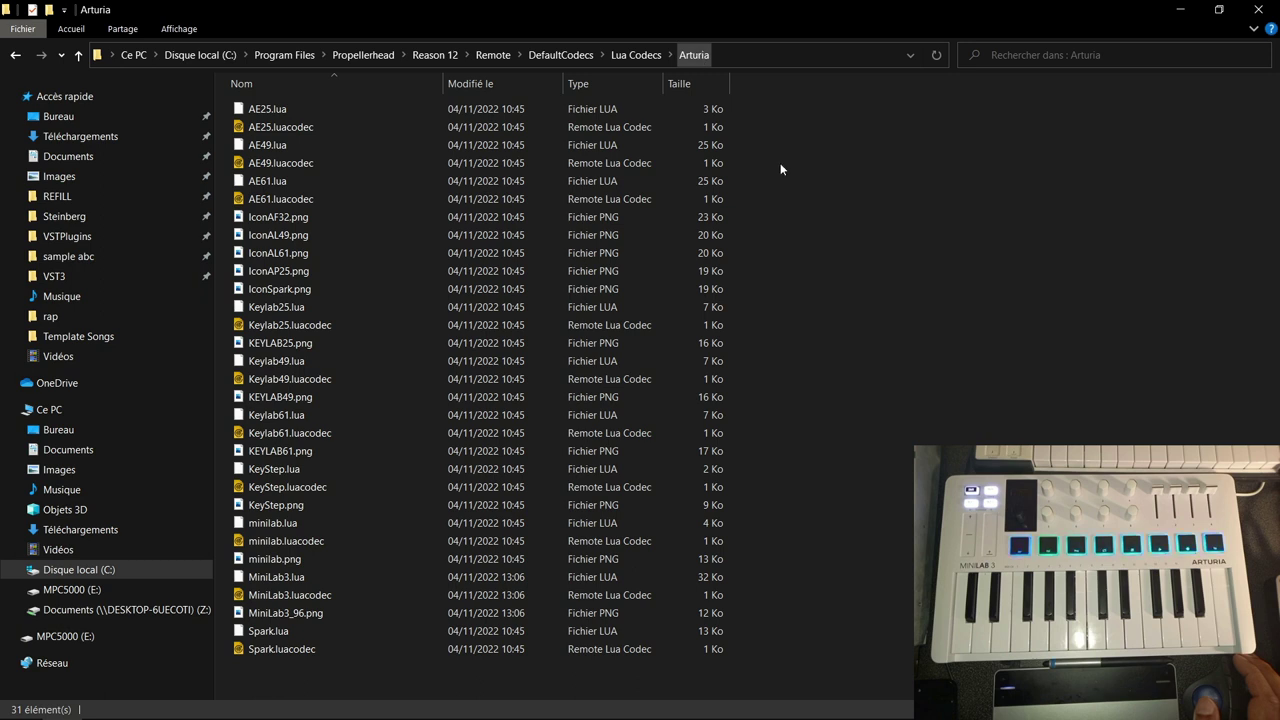
In the MiniLab3_Reason_Daw_Integration_Script_1_0.zip archive, open Reason Scripts\Folder 1 and select its three MiniLab3 files
{"action": "mouse_move", "coordinate": [816, 712]}
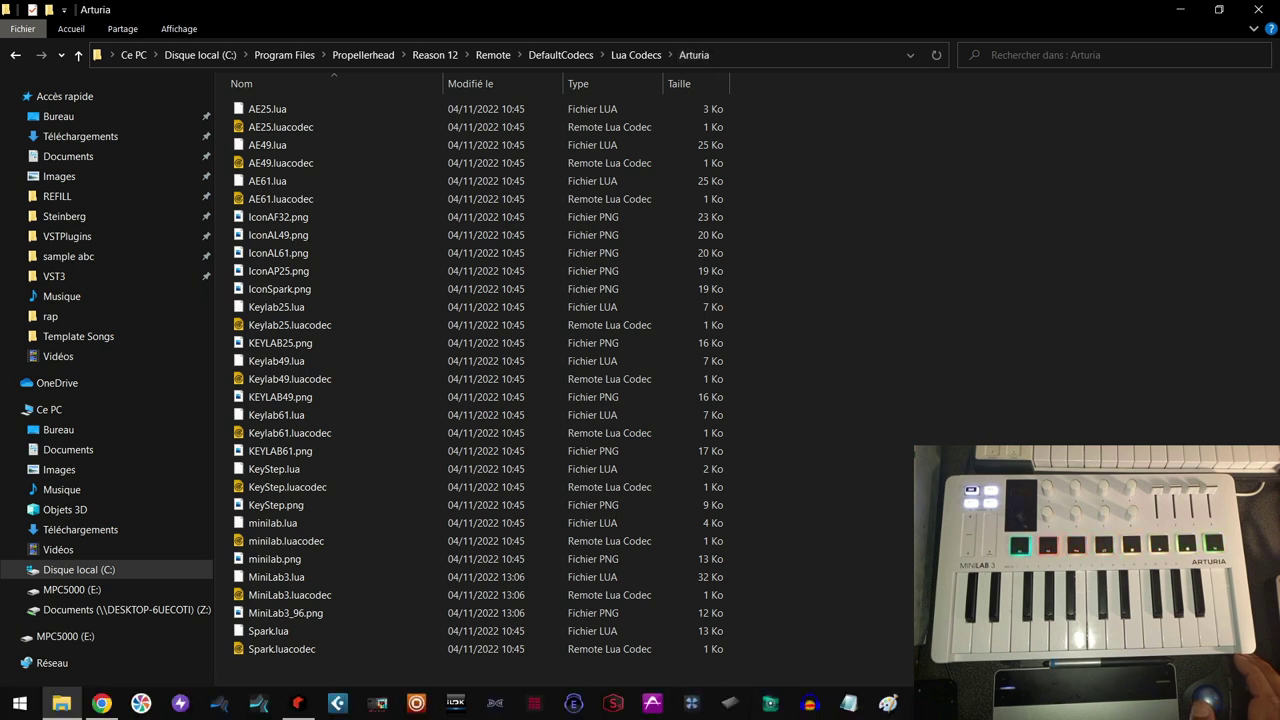
{"action": "left_click", "coordinate": [809, 704]}
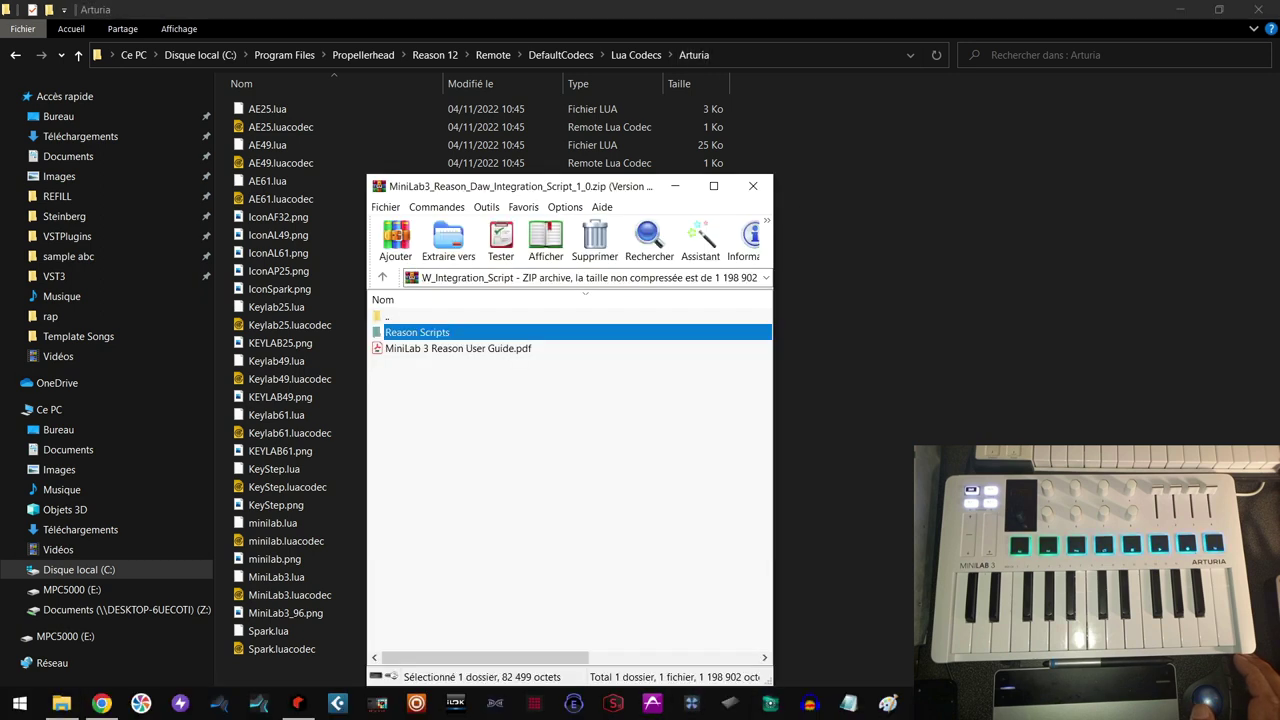
{"action": "double_click", "coordinate": [492, 334]}
{"action": "double_click", "coordinate": [428, 348]}
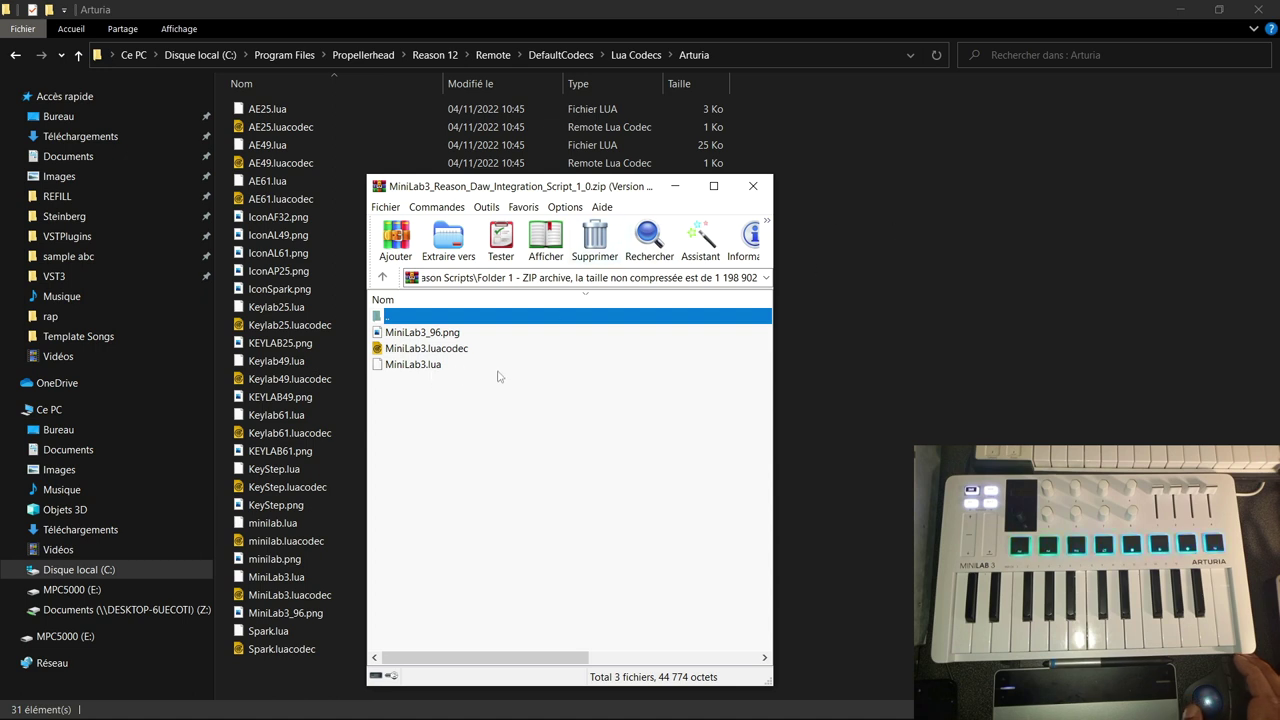
{"action": "left_click_drag", "start_coordinate": [432, 418], "coordinate": [422, 328]}
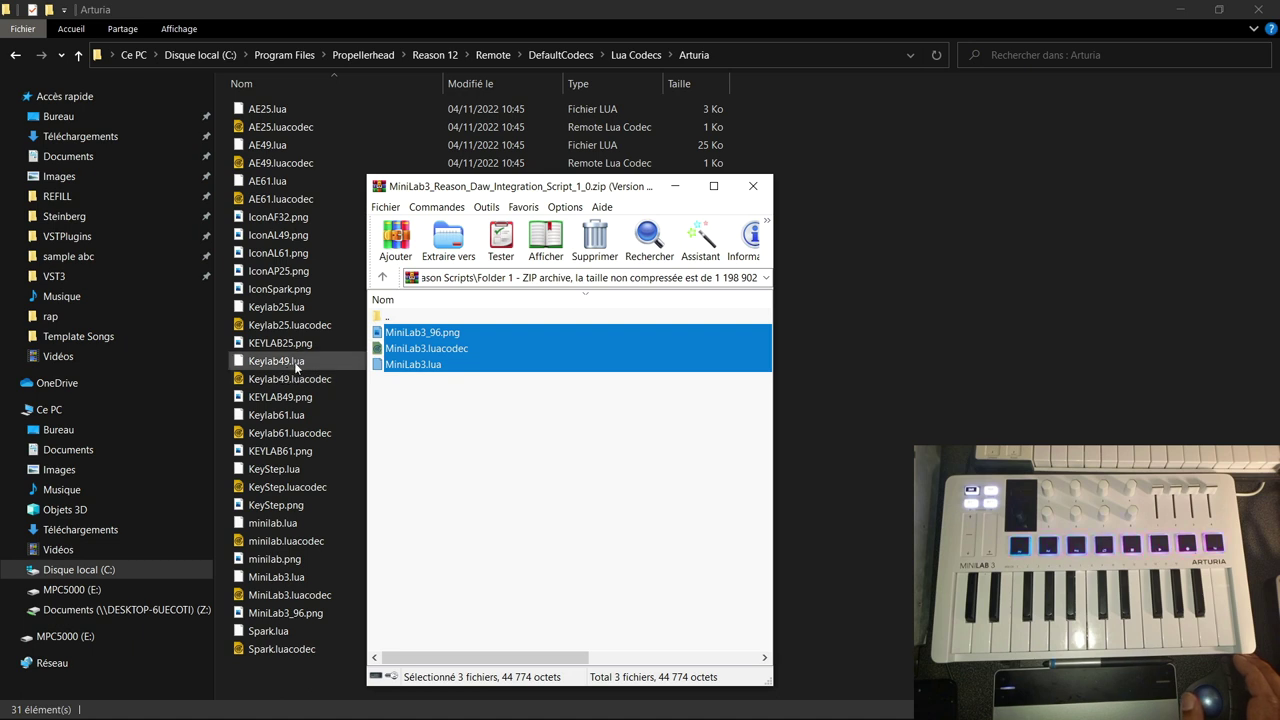
Look up the MiniLab 3.remotemap install path in the user guide and open that folder, Reason 12\Remote\DefaultMaps\Arturia
{"action": "mouse_move", "coordinate": [640, 716]}
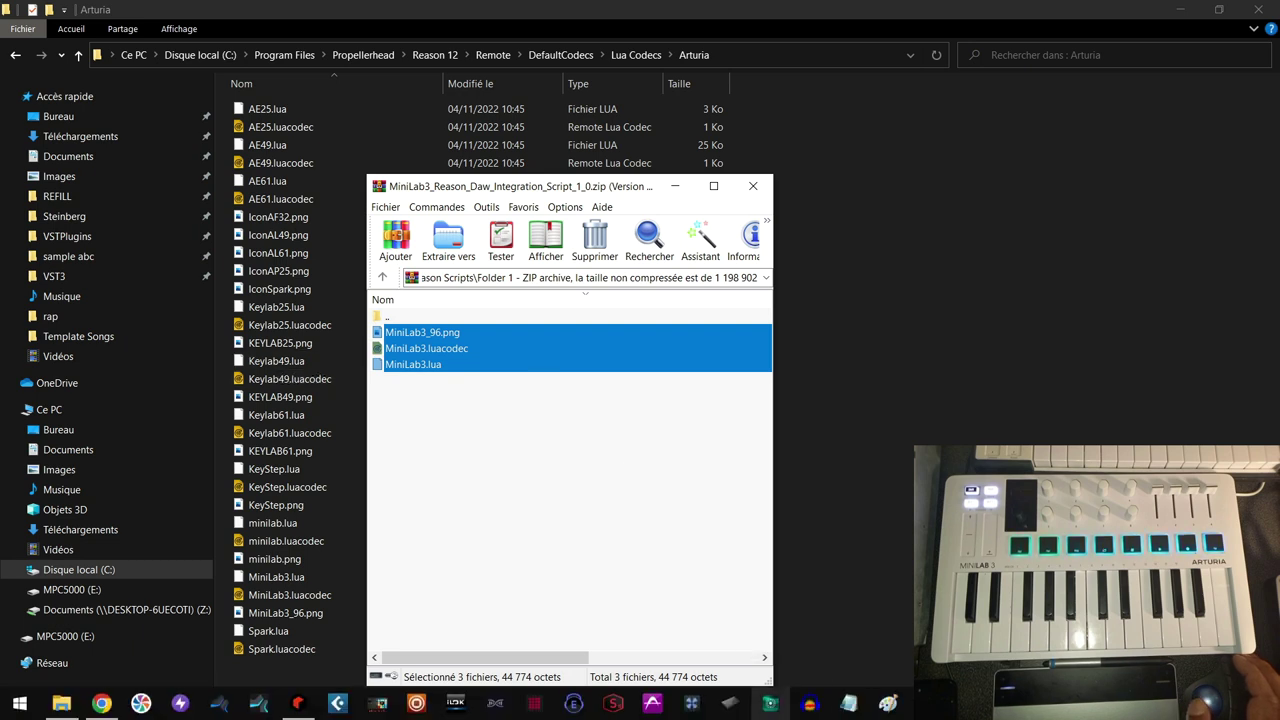
{"action": "left_click", "coordinate": [534, 703]}
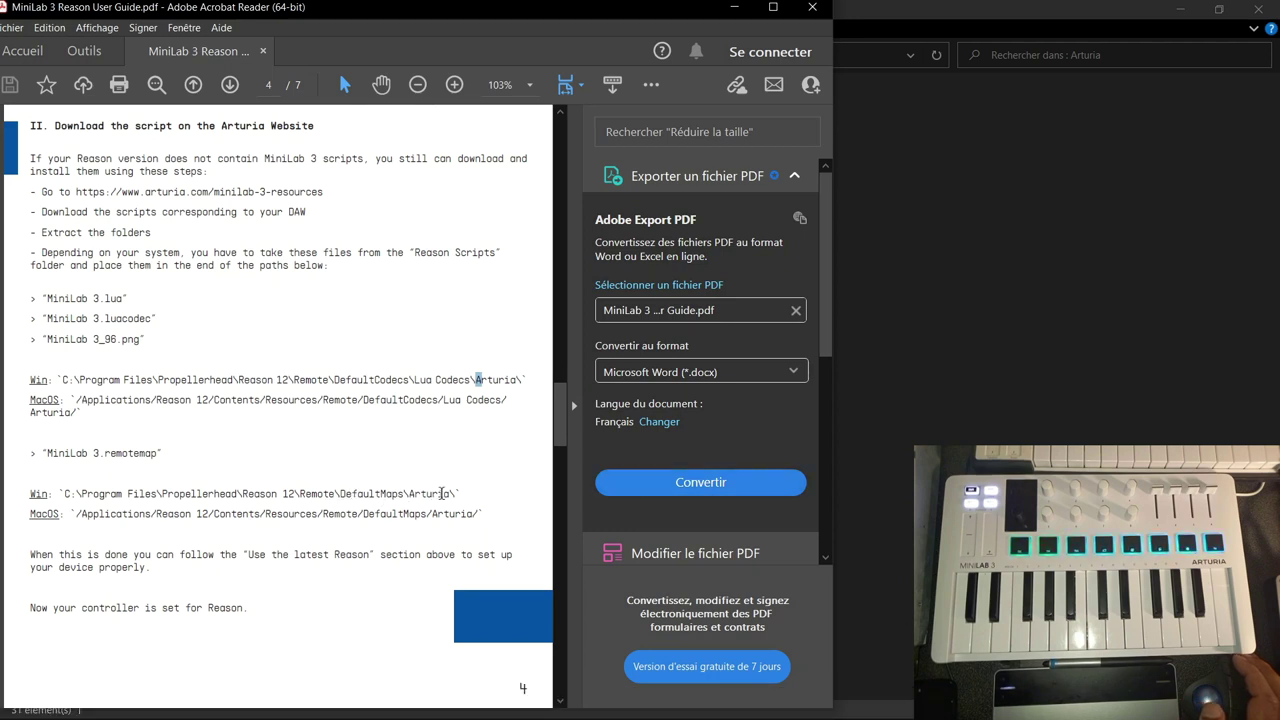
{"action": "left_click", "coordinate": [870, 290]}
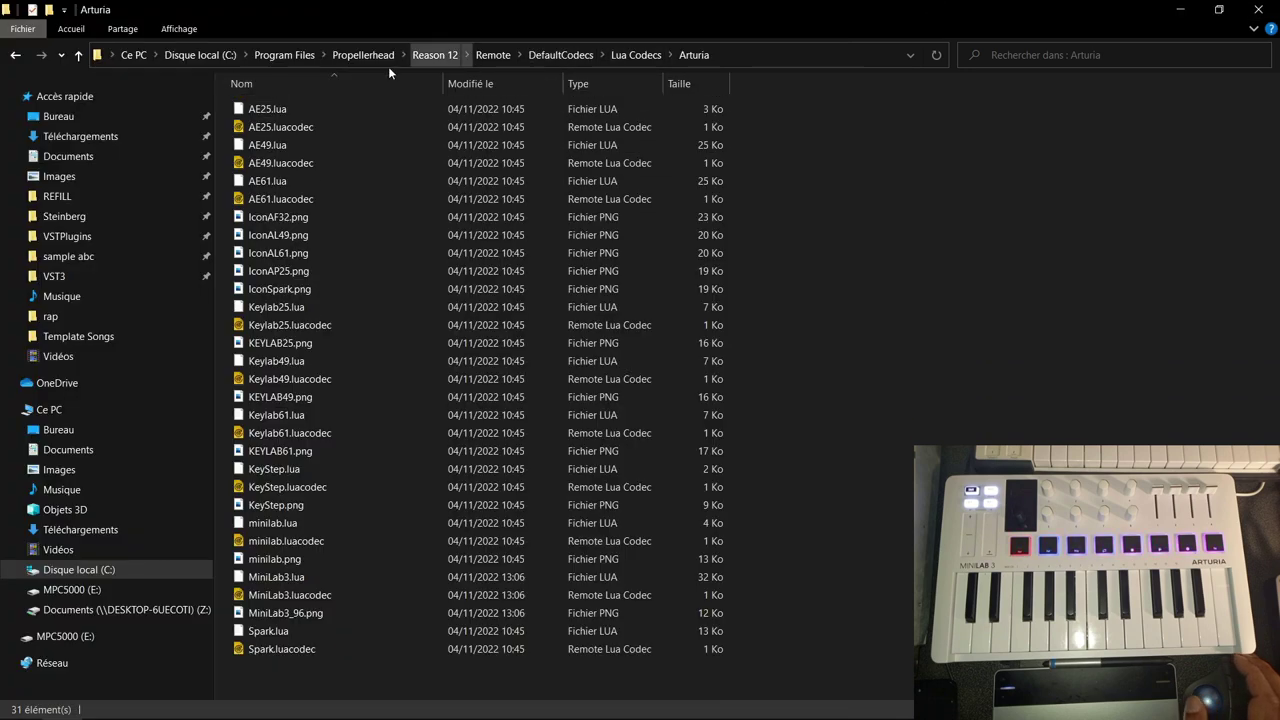
{"action": "left_click", "coordinate": [77, 57]}
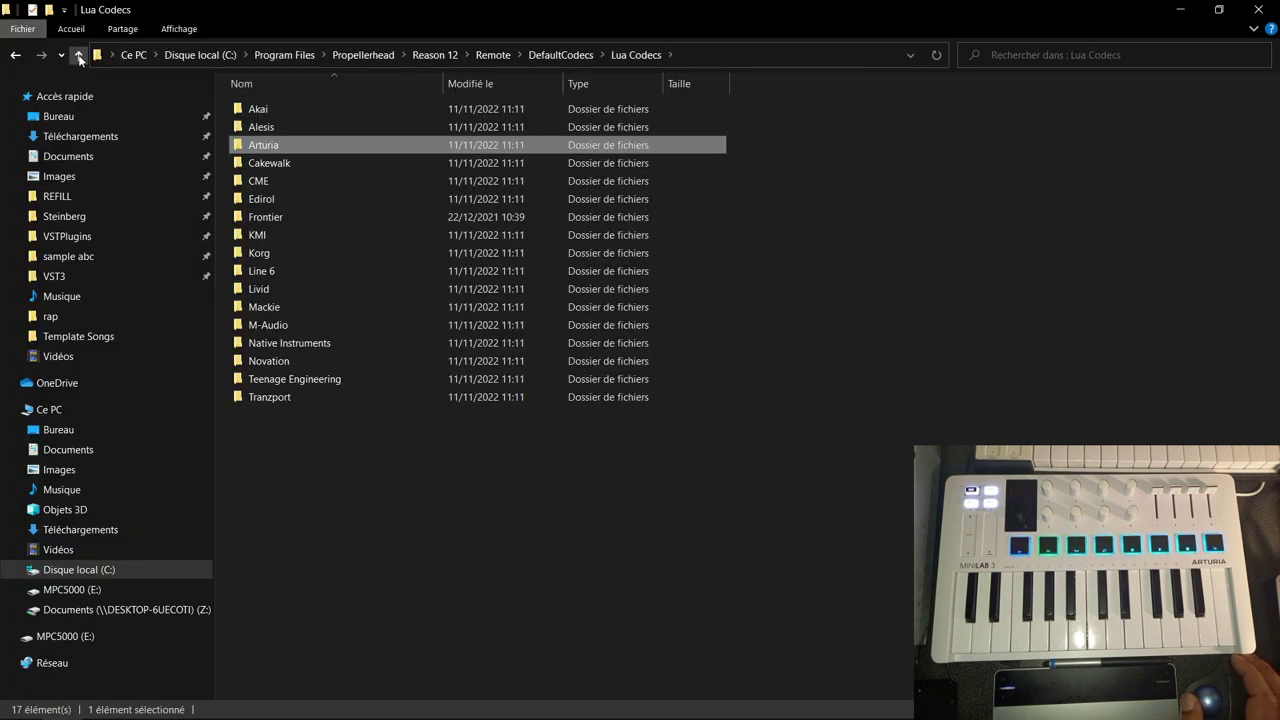
{"action": "left_click", "coordinate": [77, 57]}
{"action": "left_click", "coordinate": [77, 57]}
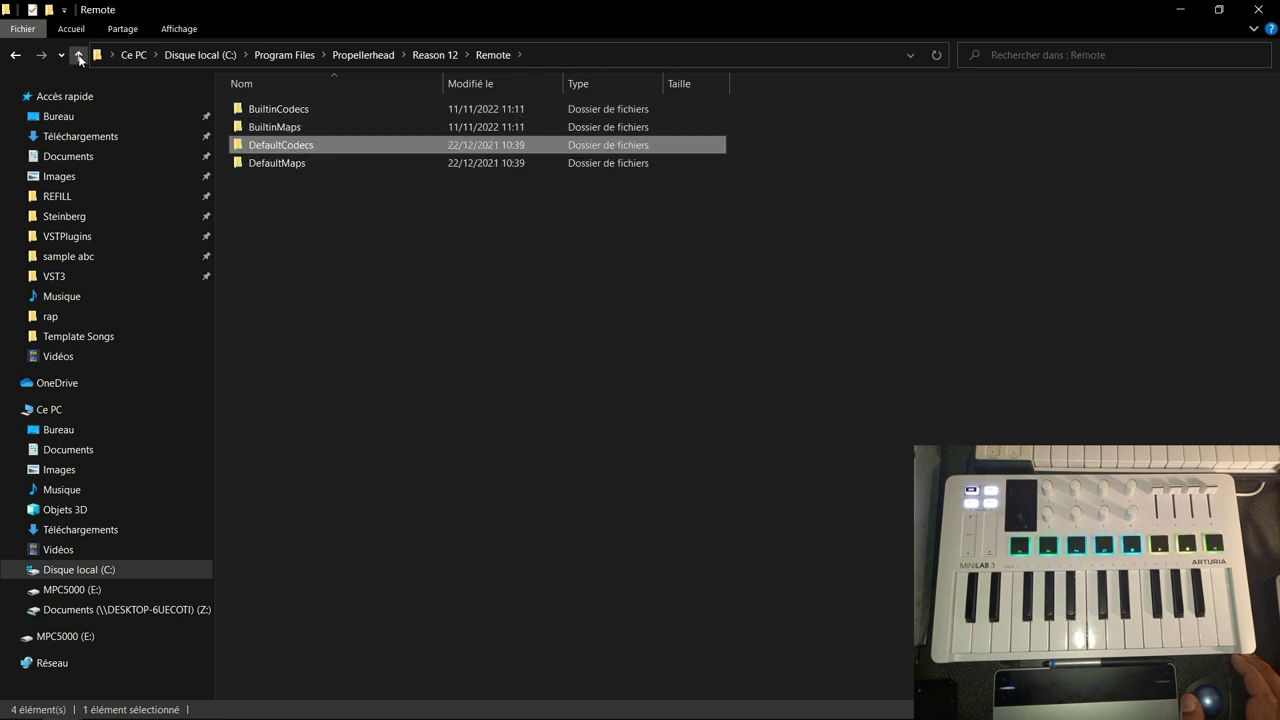
{"action": "double_click", "coordinate": [281, 166]}
{"action": "left_click", "coordinate": [273, 147]}
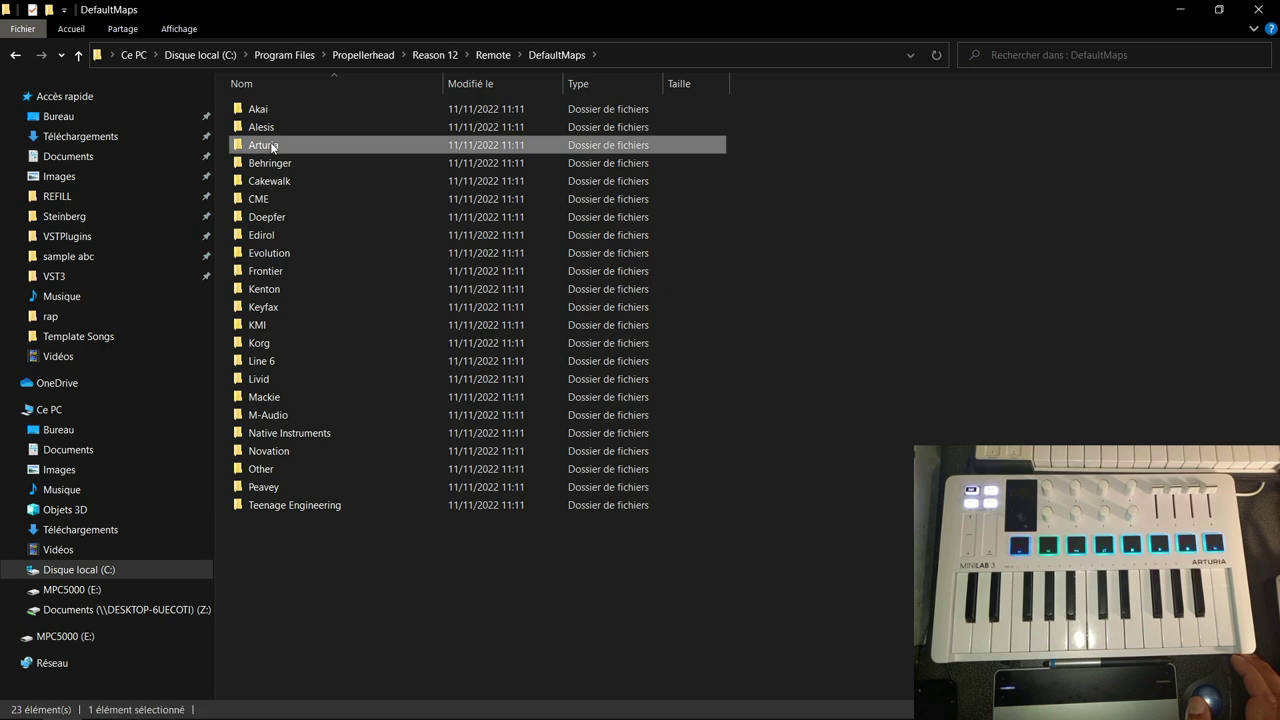
{"action": "double_click", "coordinate": [273, 147]}
Open Folder 2 under Reason Scripts in the integration script archive to examine the remotemap file it supplies
{"action": "mouse_move", "coordinate": [695, 716]}
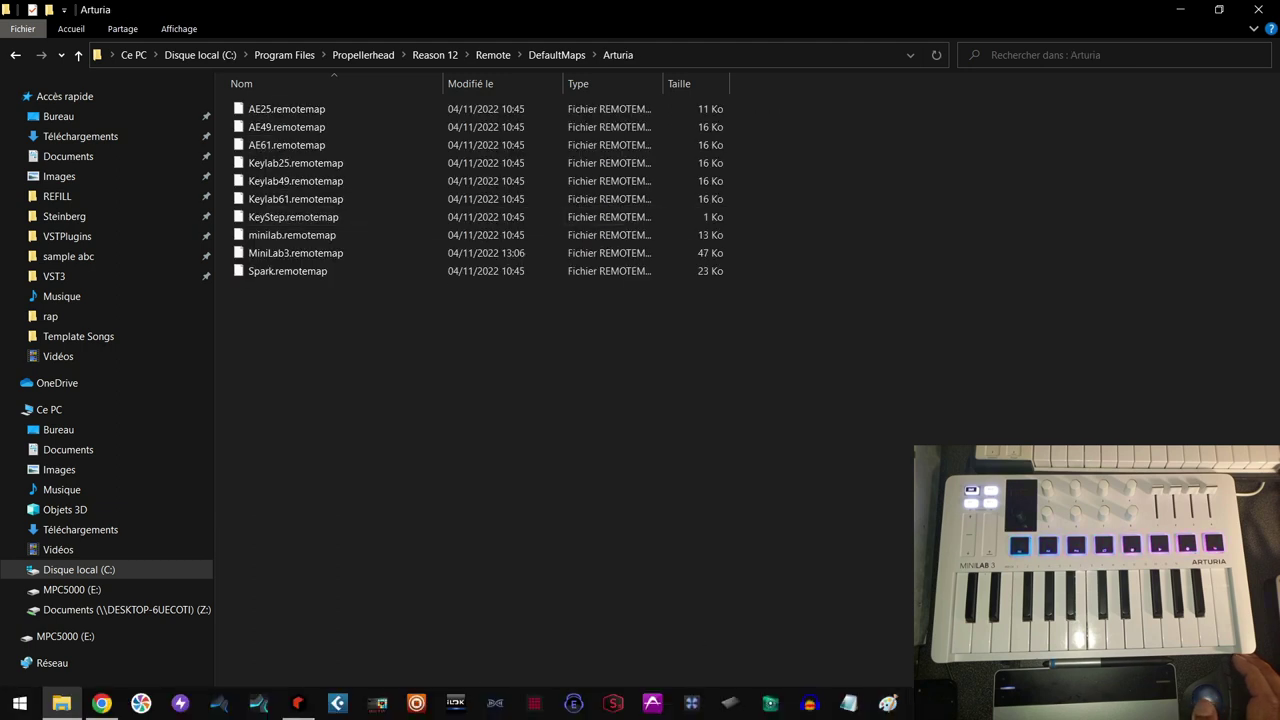
{"action": "key", "text": "alt+Tab"}
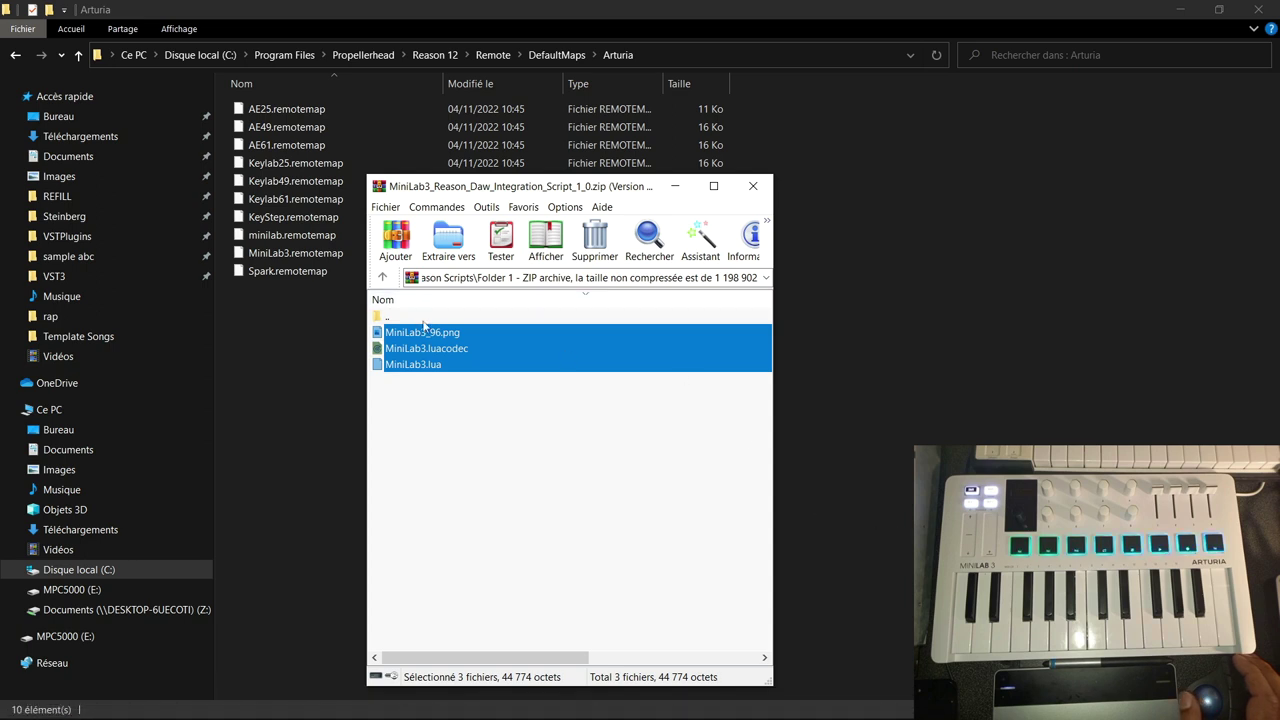
{"action": "double_click", "coordinate": [425, 317]}
{"action": "left_click", "coordinate": [411, 336]}
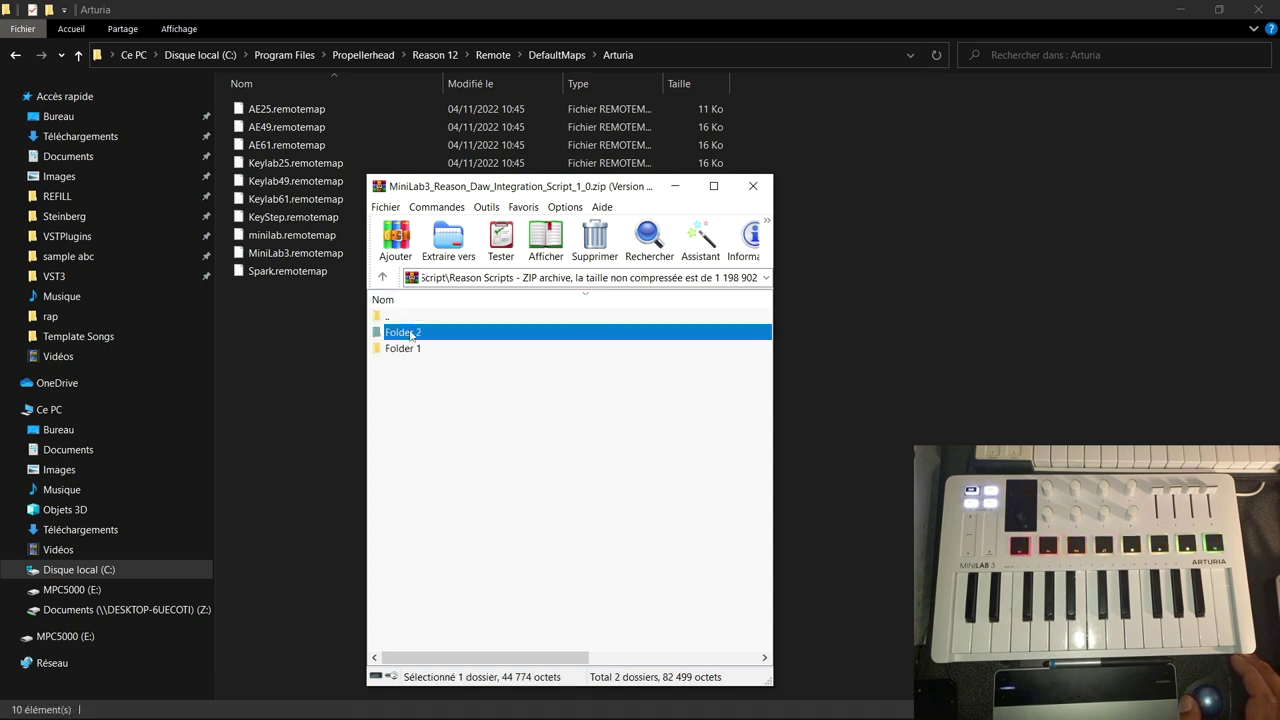
{"action": "double_click", "coordinate": [411, 336]}
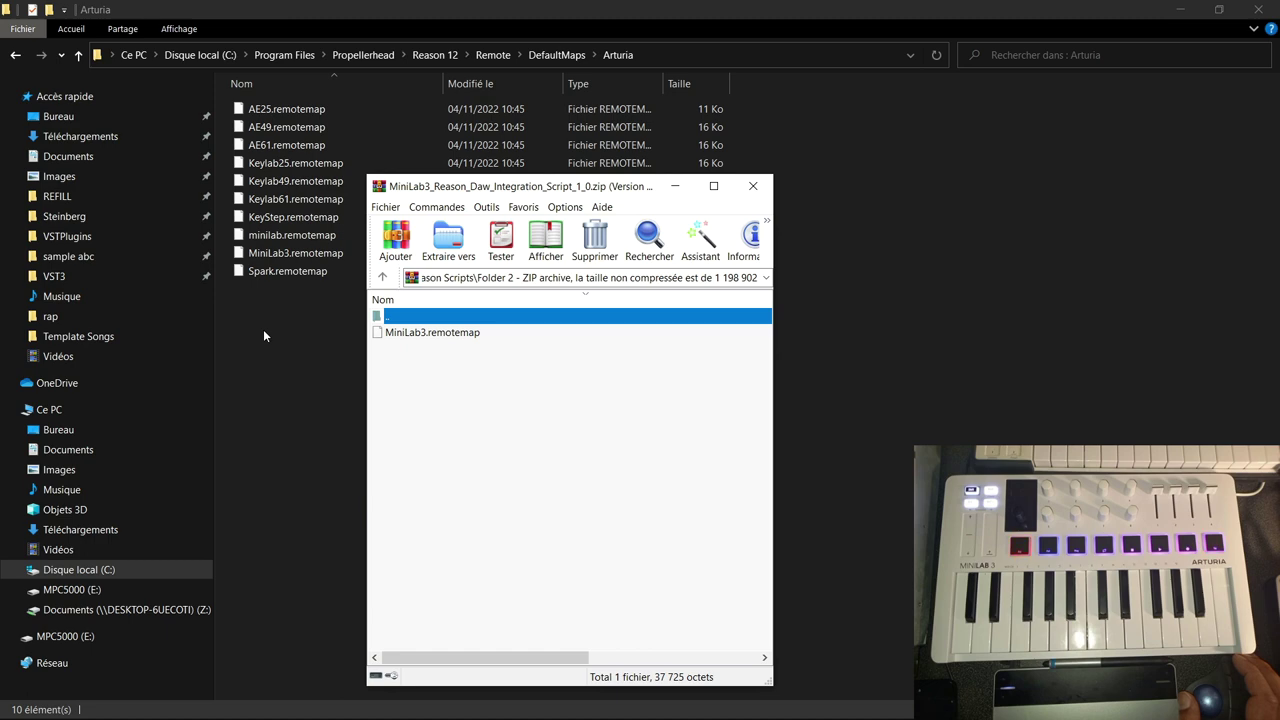
Close the script archive and the PDF user guide, and switch to Reason
{"action": "left_click", "coordinate": [753, 187]}
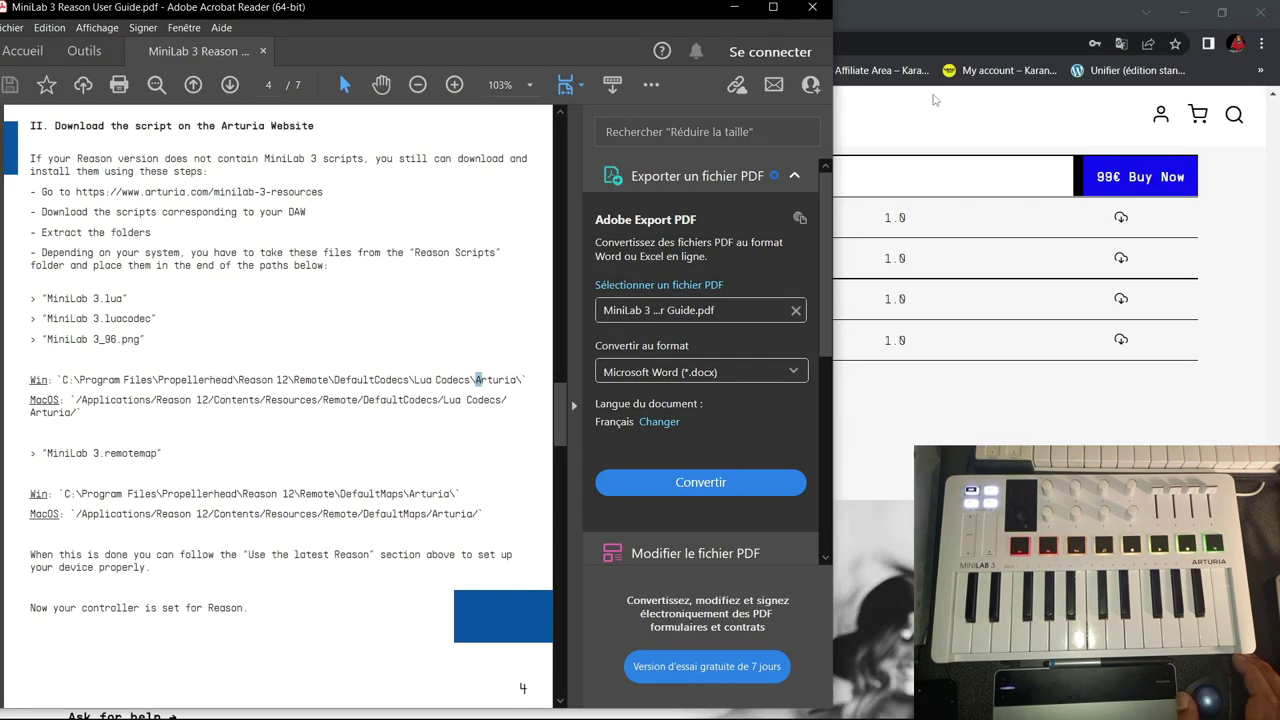
{"action": "left_click", "coordinate": [812, 7]}
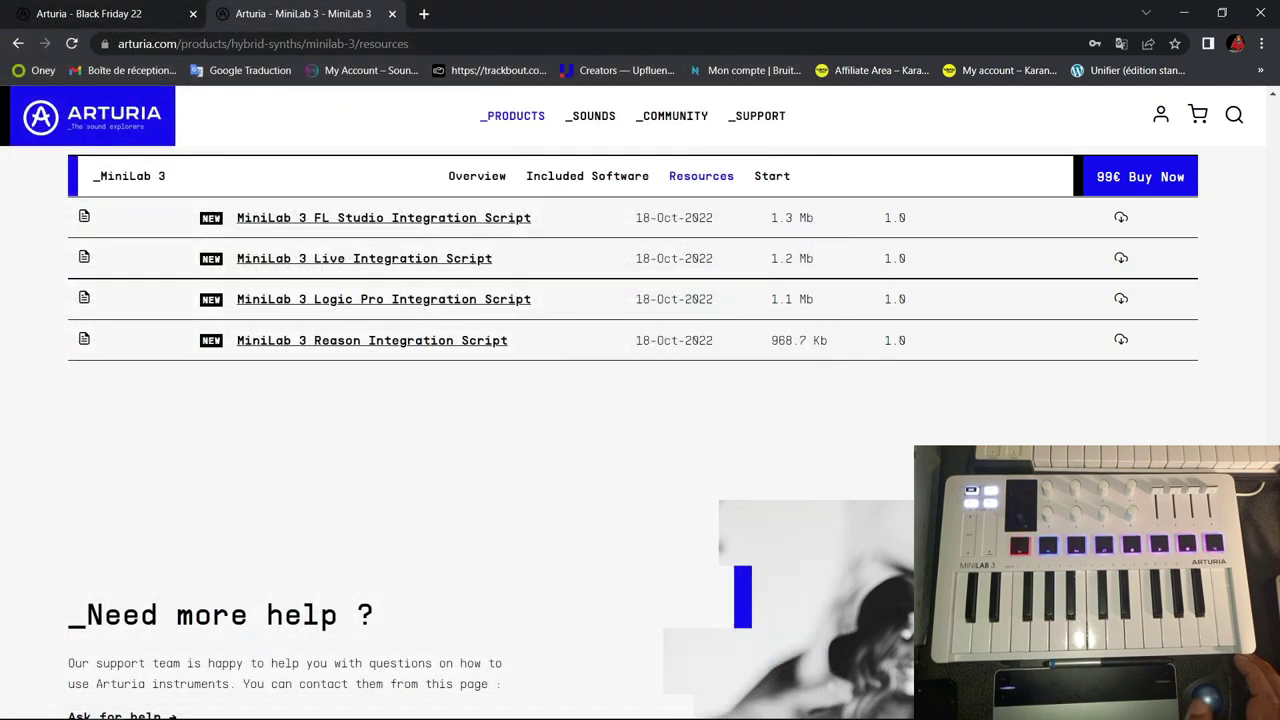
{"action": "left_click", "coordinate": [311, 704]}
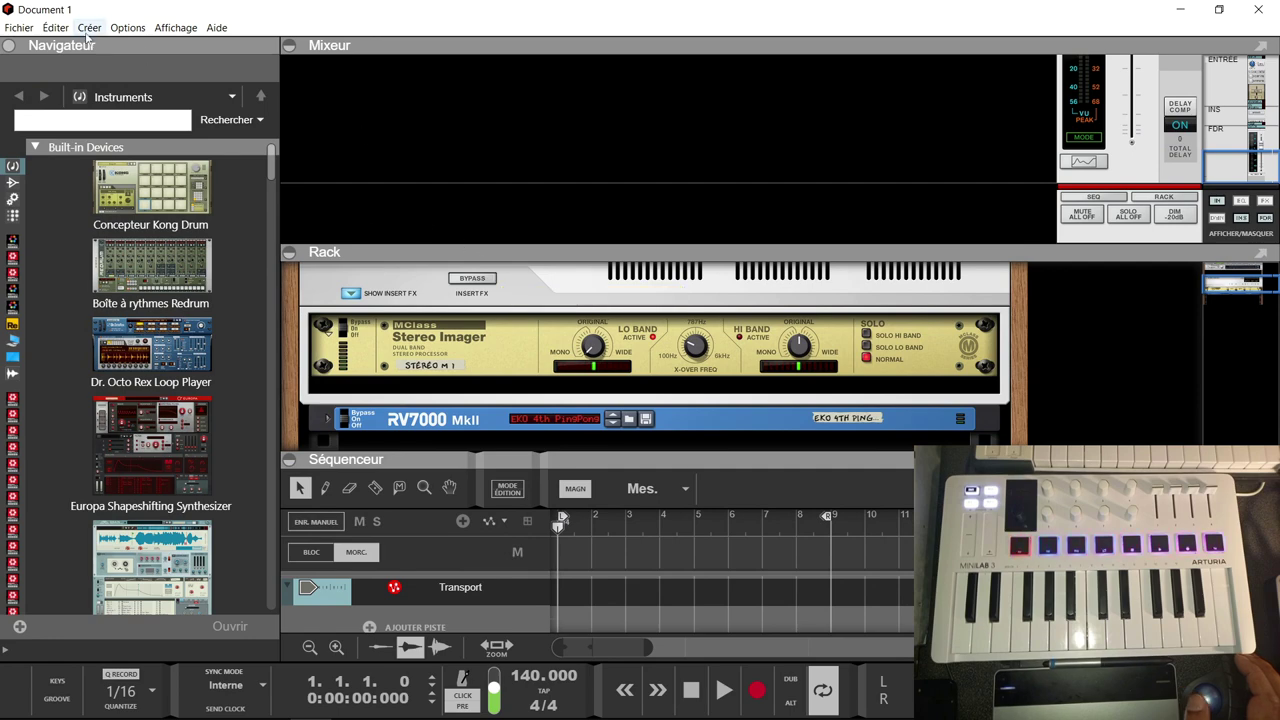
Open the preferences and review the audio settings and the MIDI control surfaces already configured
{"action": "left_click", "coordinate": [54, 28]}
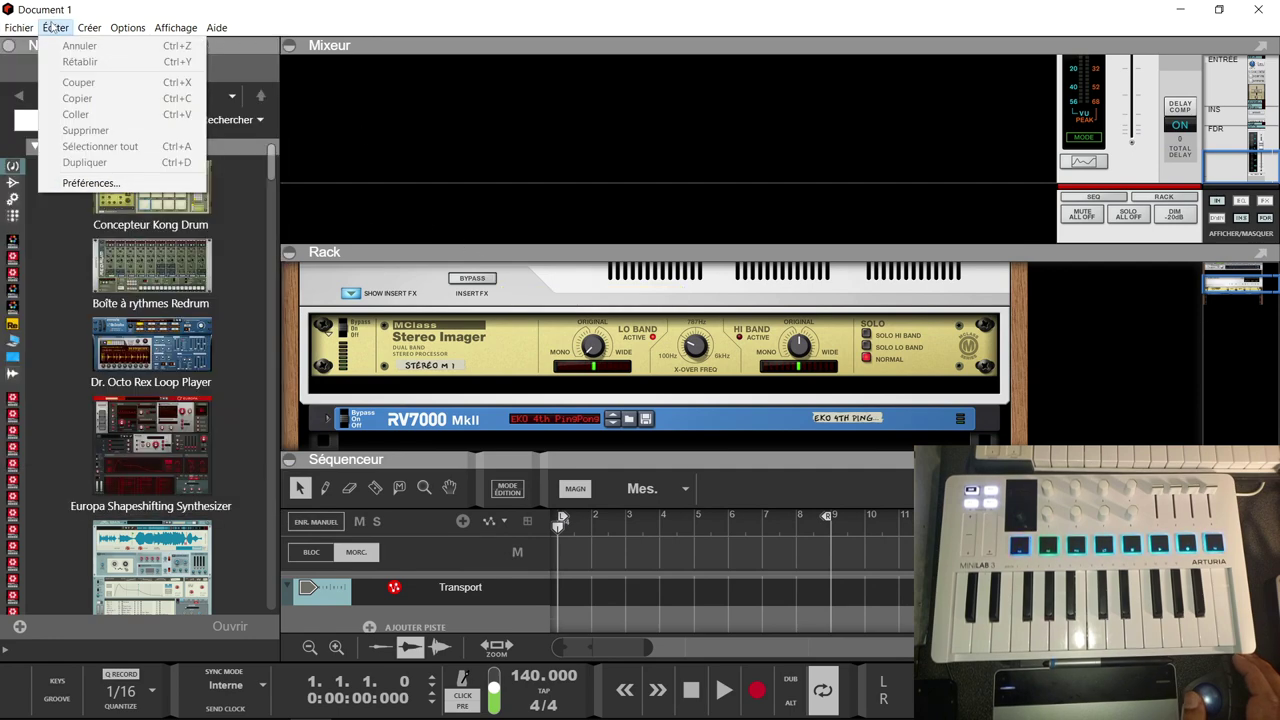
{"action": "left_click", "coordinate": [88, 183]}
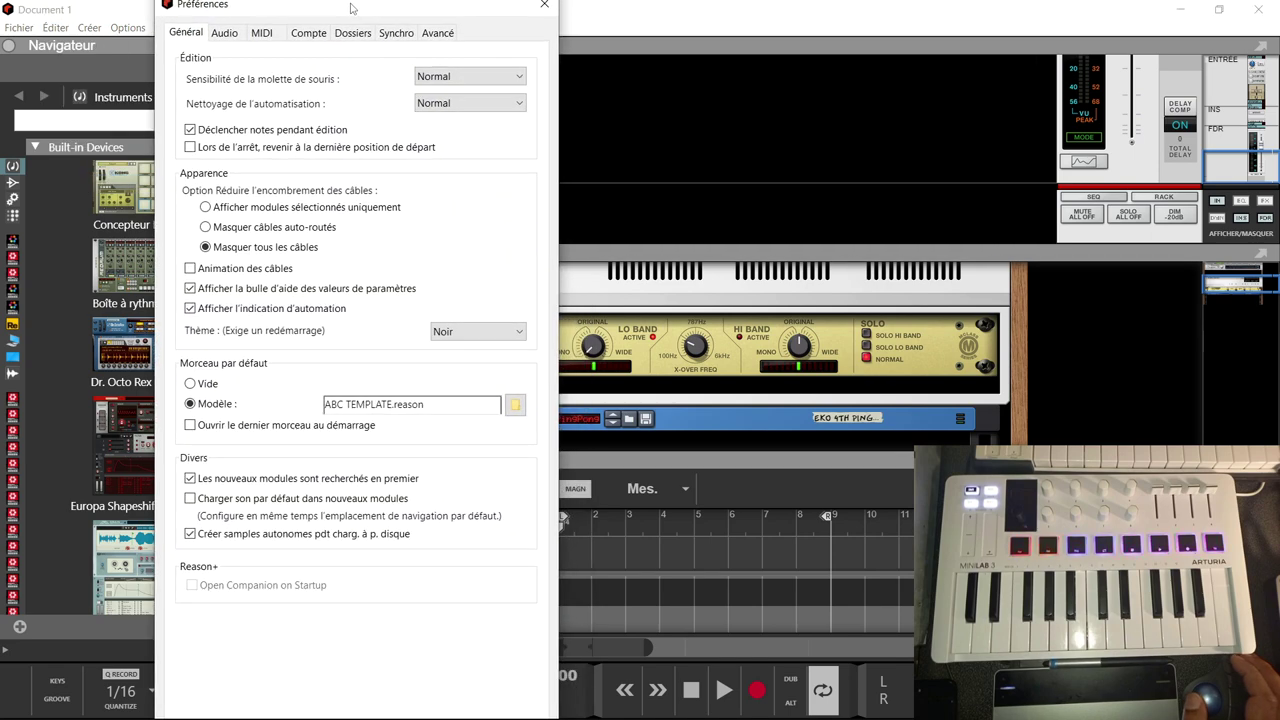
{"action": "left_click", "coordinate": [226, 36]}
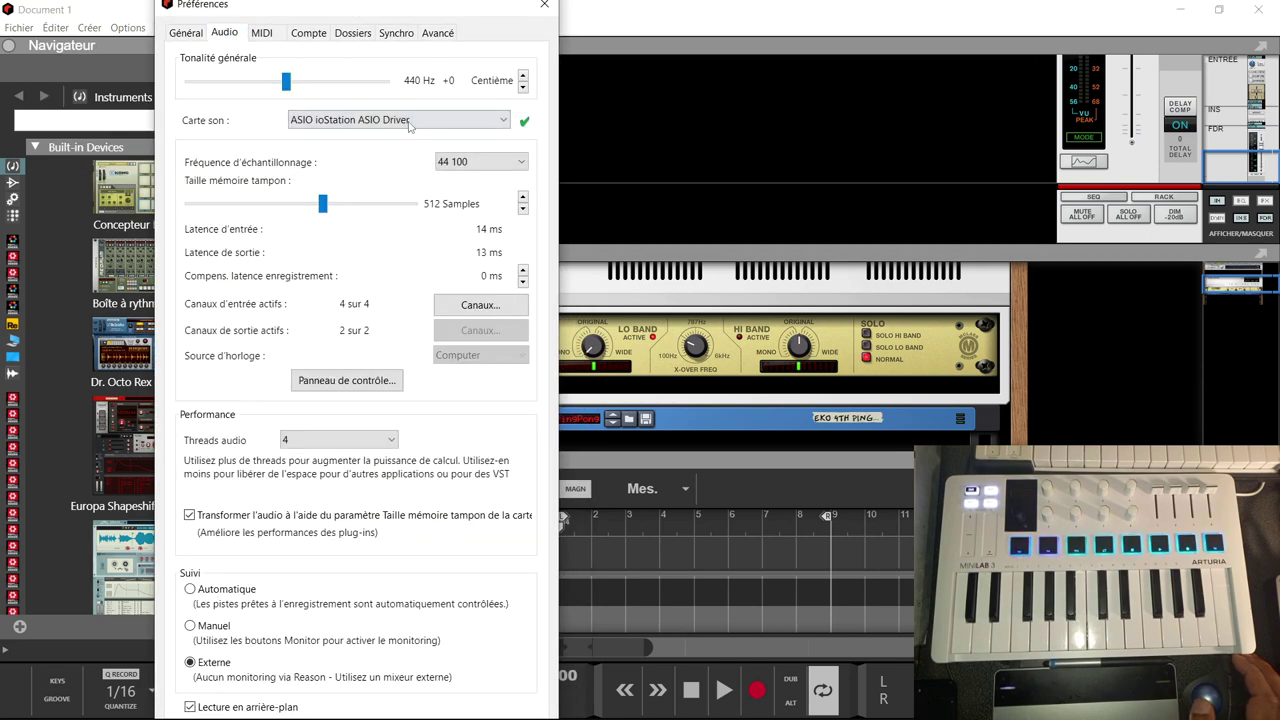
{"action": "left_click", "coordinate": [261, 33]}
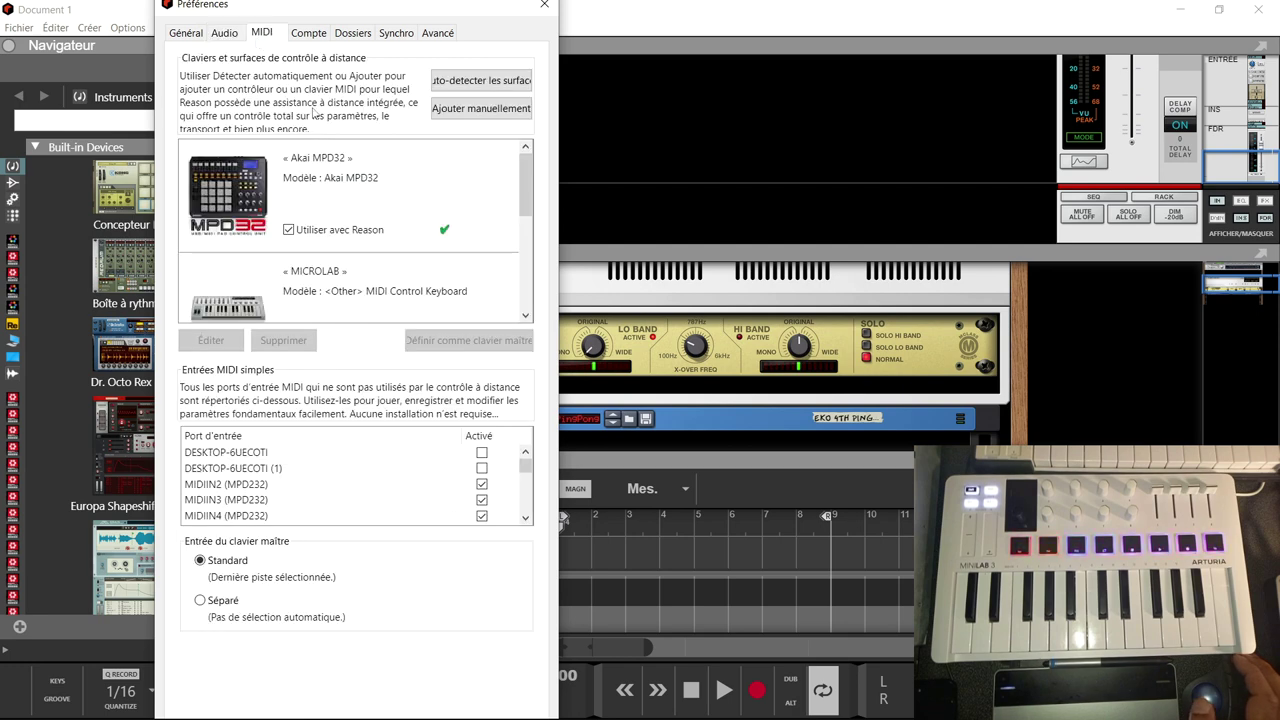
{"action": "left_click_drag", "start_coordinate": [526, 178], "coordinate": [532, 271]}
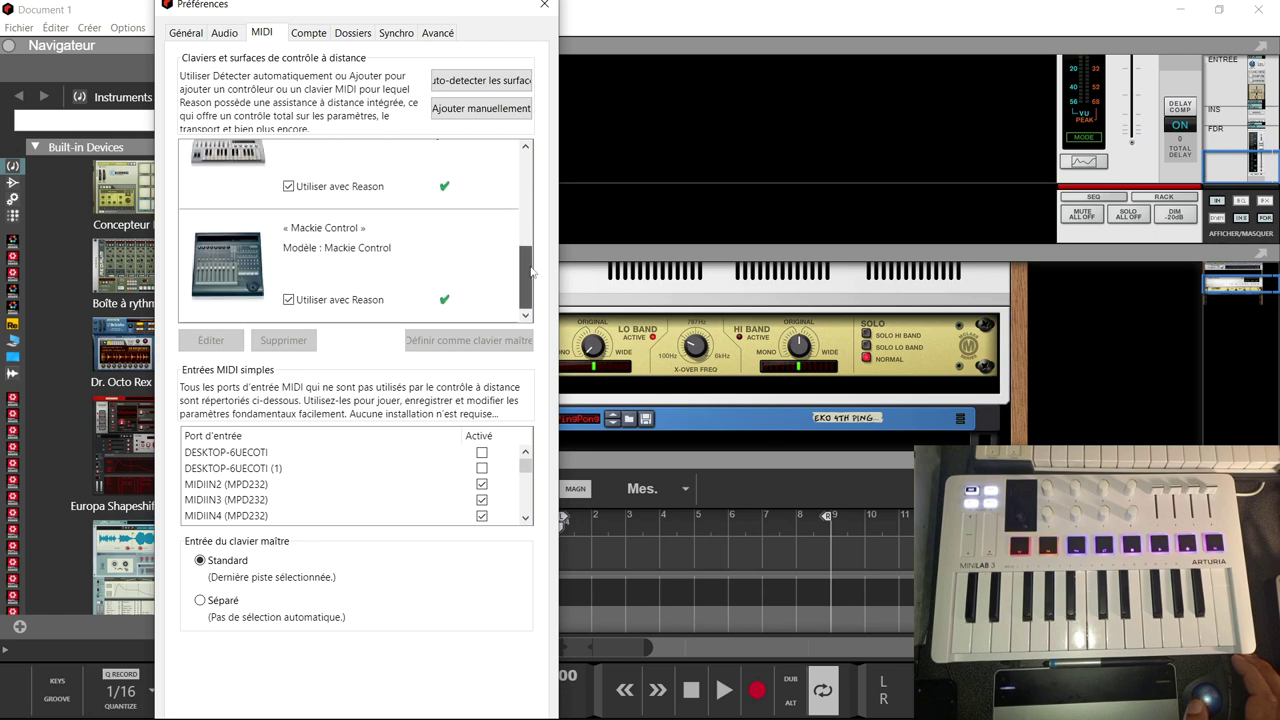
Manually add a control surface with Arturia as the manufacturer and MiniLab3 as the model
{"action": "left_click", "coordinate": [491, 115]}
{"action": "left_click_drag", "start_coordinate": [580, 183], "coordinate": [302, 151]}
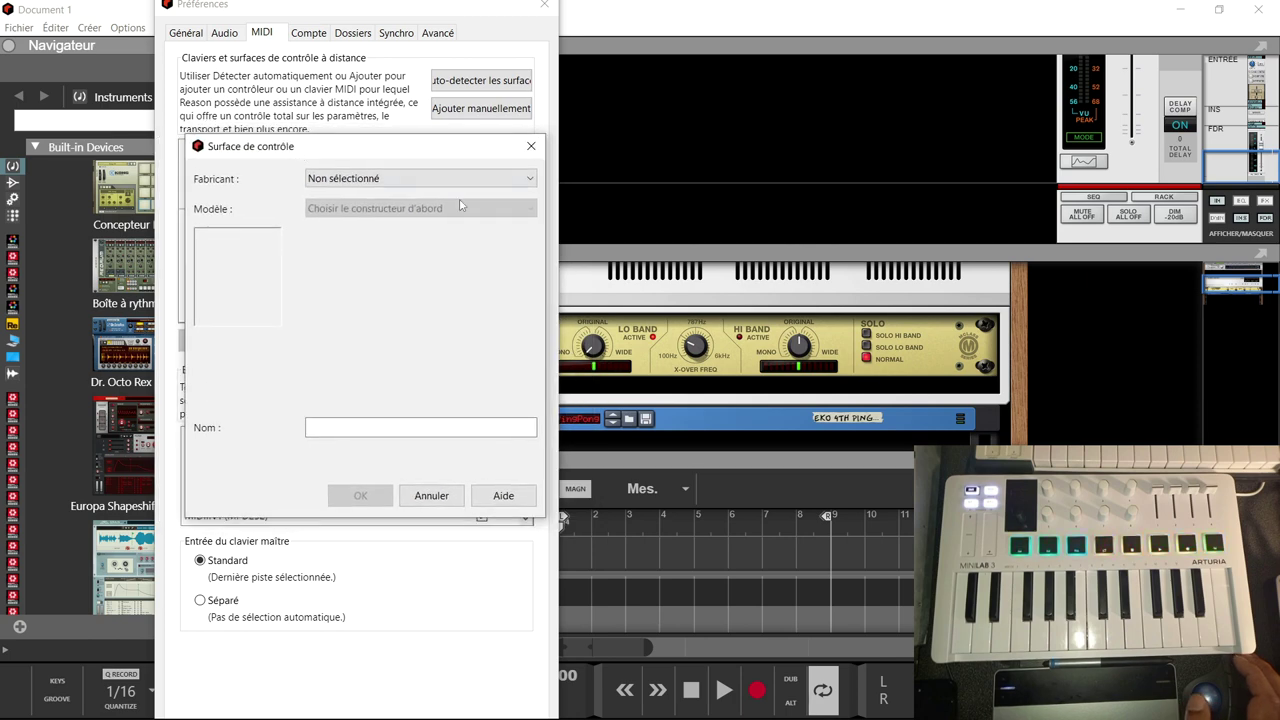
{"action": "left_click", "coordinate": [531, 181]}
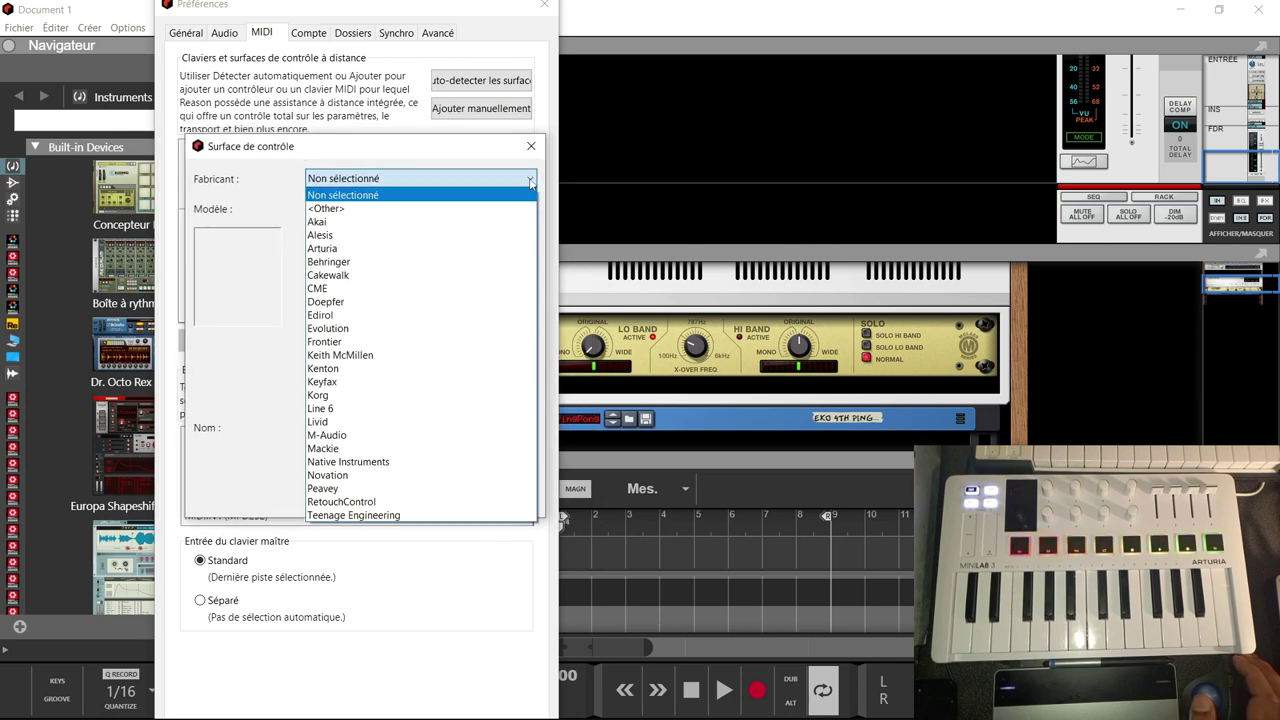
{"action": "left_click", "coordinate": [386, 252]}
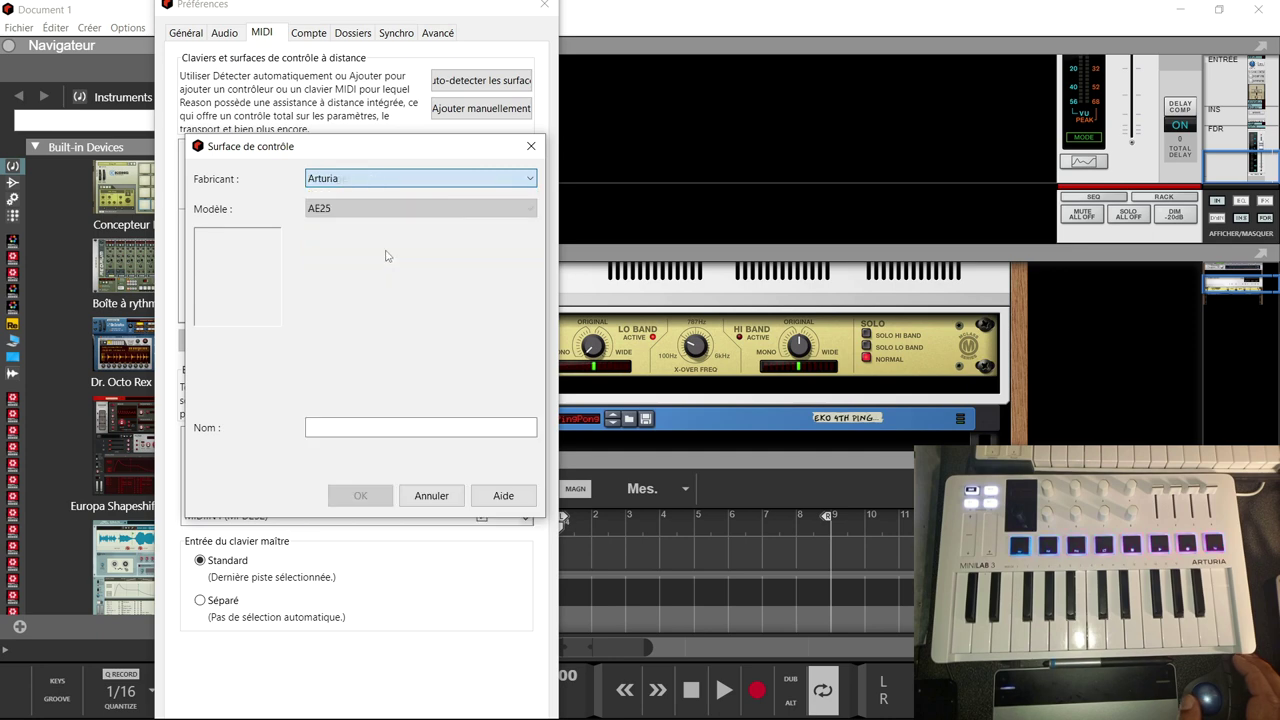
{"action": "left_click", "coordinate": [385, 213]}
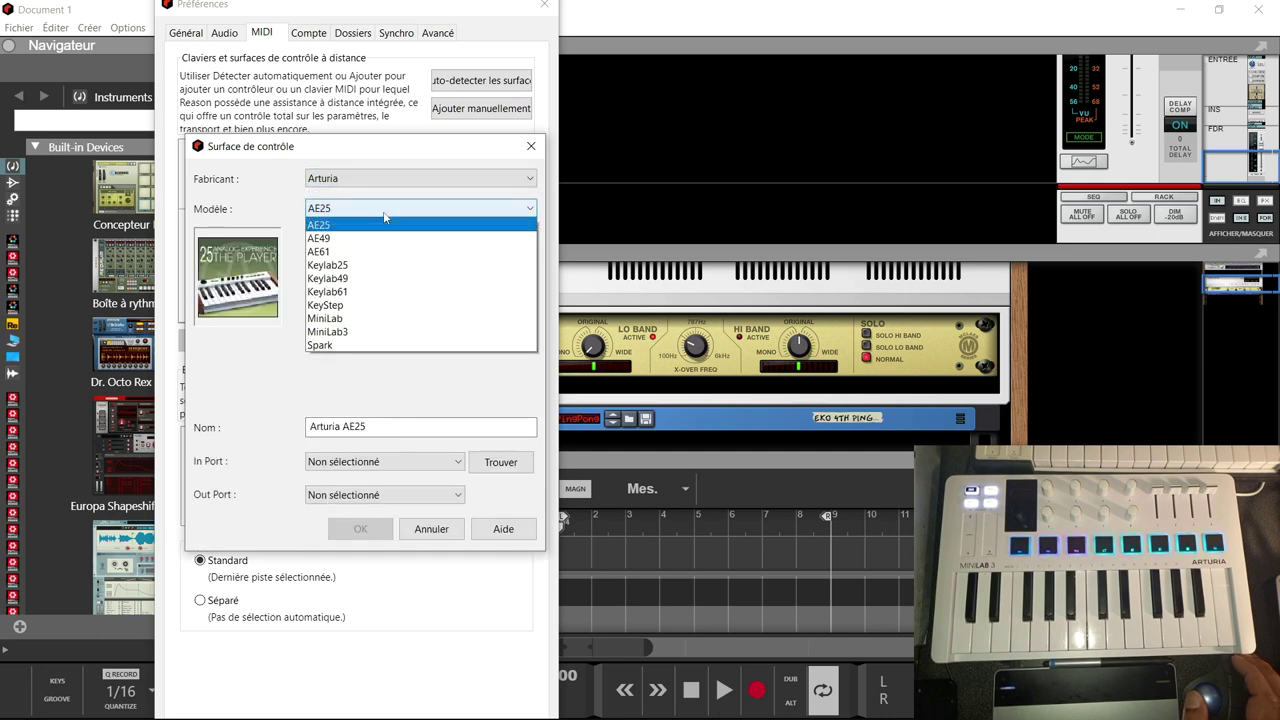
{"action": "left_click", "coordinate": [356, 333]}
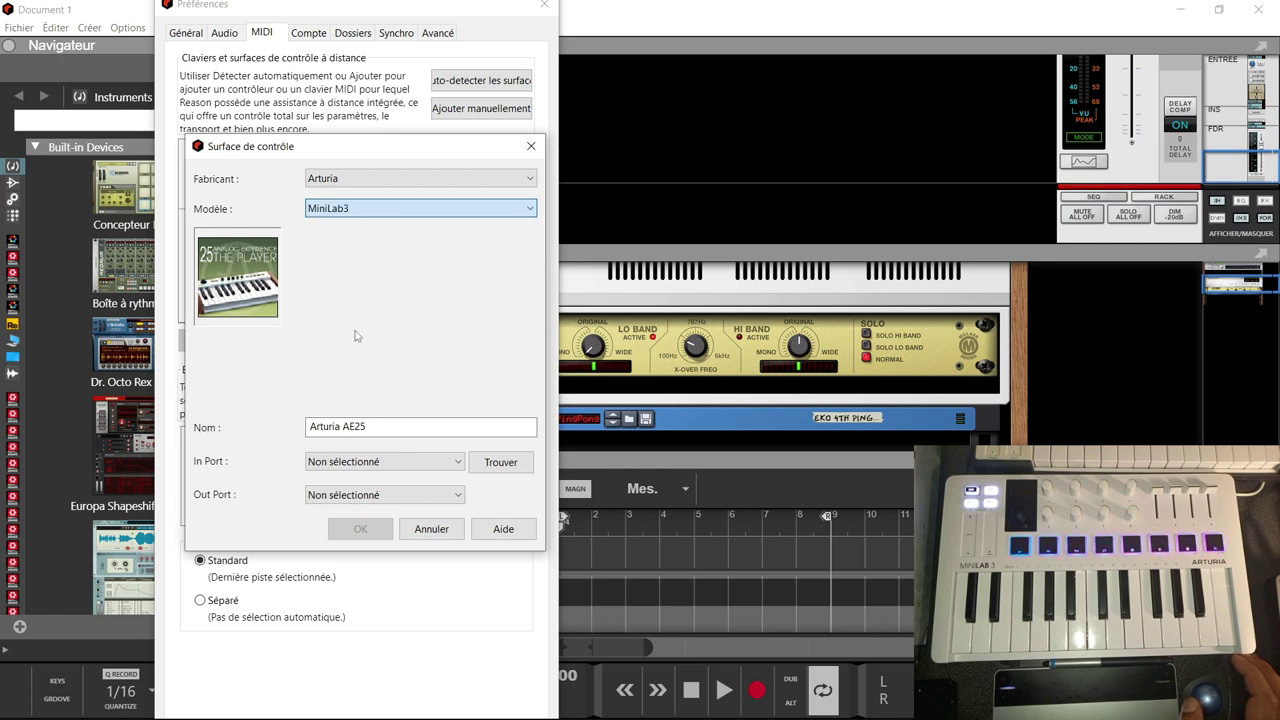
Set the control surface's In Port to Minilab3 MIDI and verify it with the MIDI port finder
{"action": "left_click", "coordinate": [458, 465]}
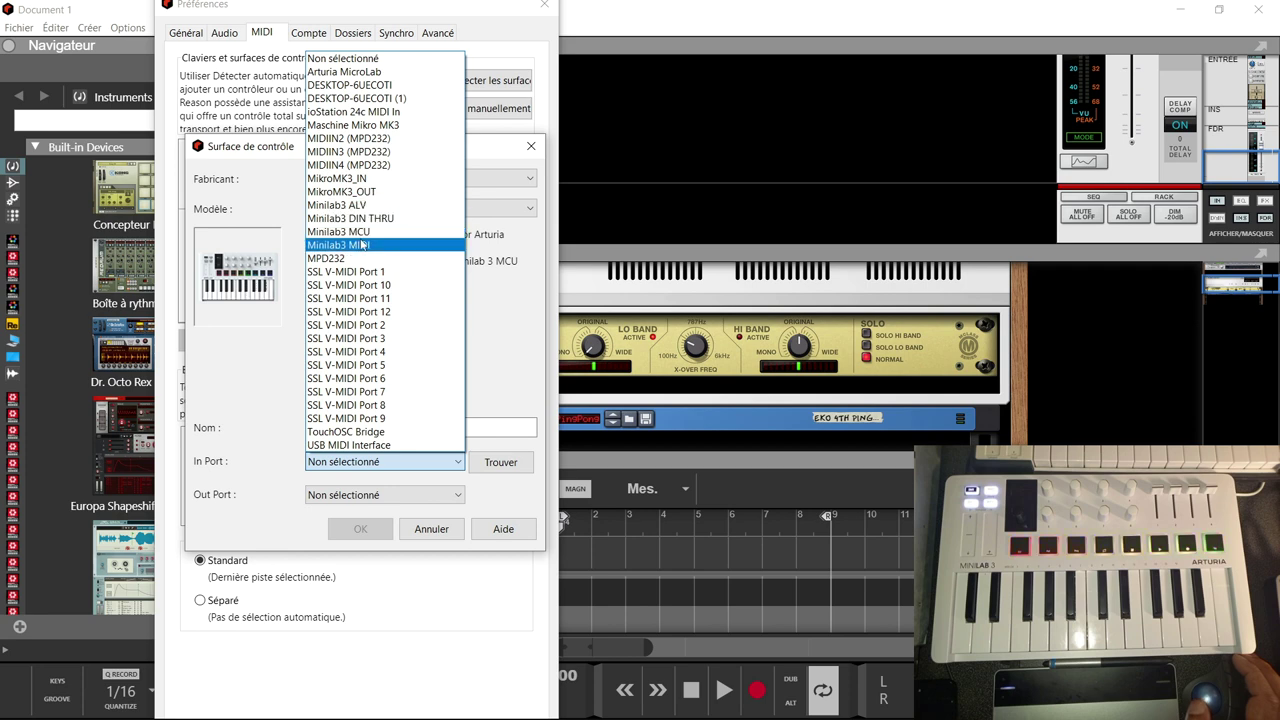
{"action": "left_click", "coordinate": [361, 245]}
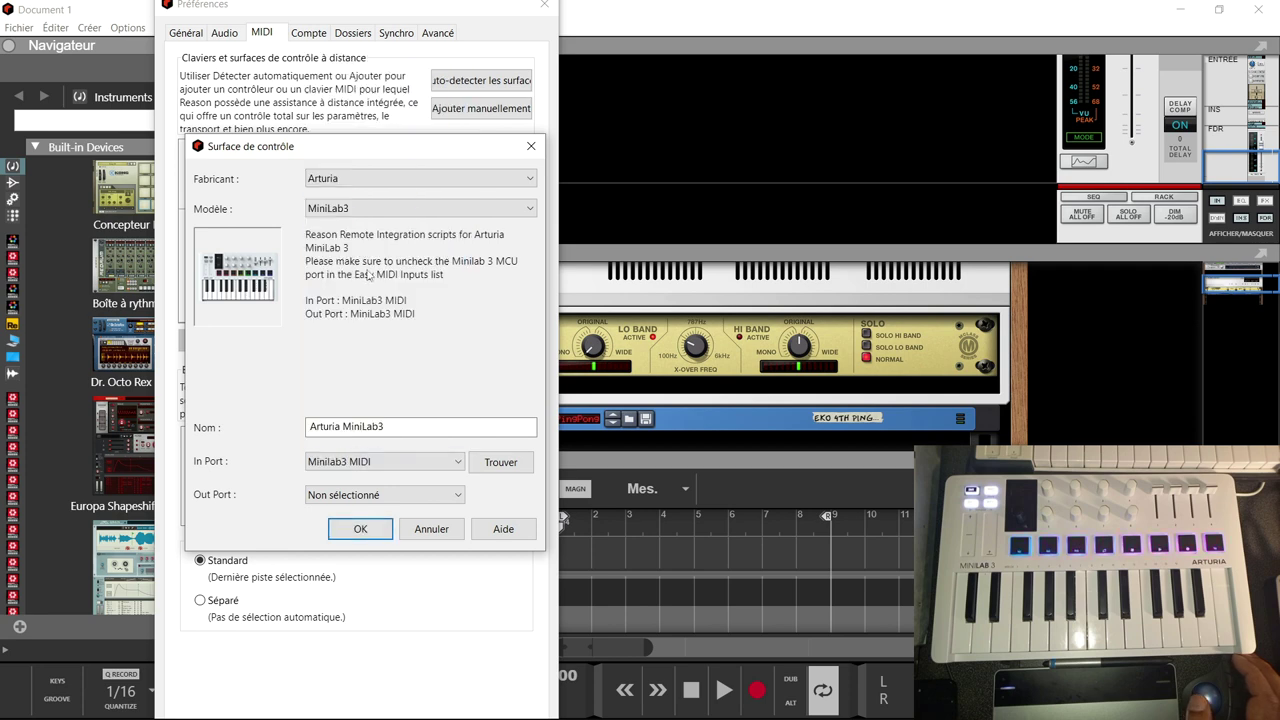
{"action": "left_click", "coordinate": [501, 462]}
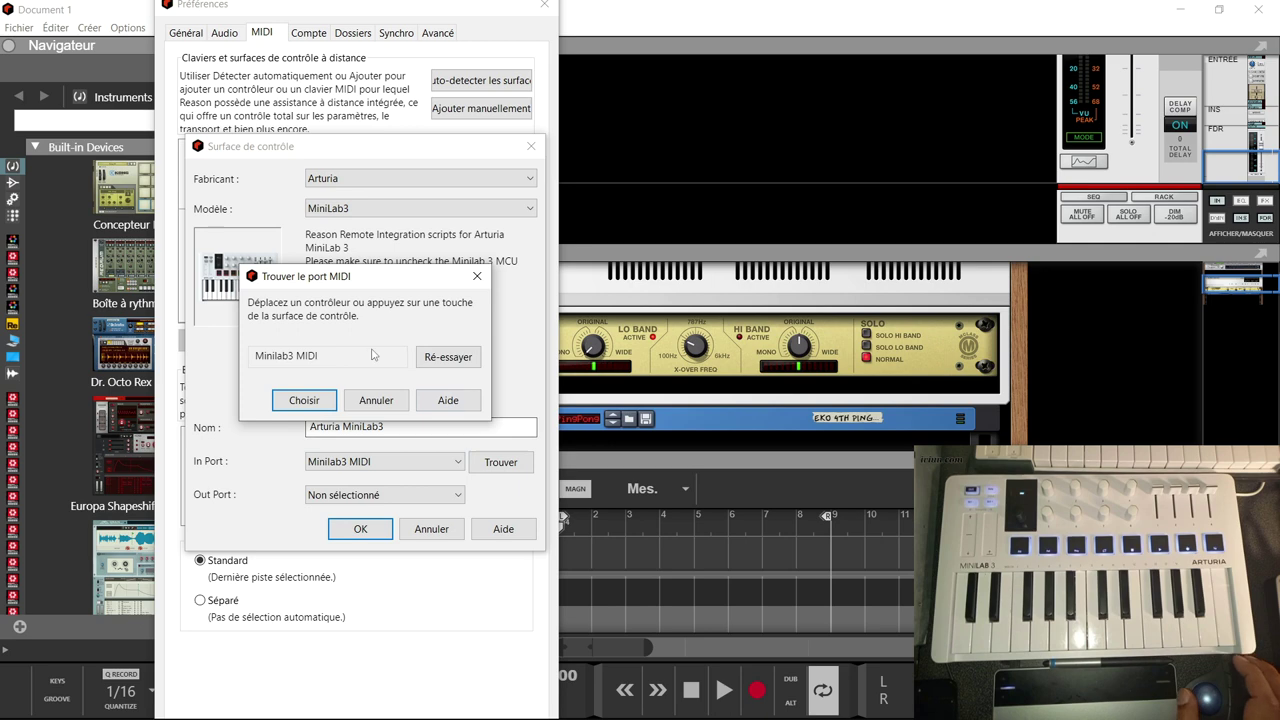
{"action": "left_click", "coordinate": [312, 402]}
Set the control surface's Out Port to Minilab3 MIDI, confirm the new surface and close the preferences
{"action": "left_click", "coordinate": [455, 497]}
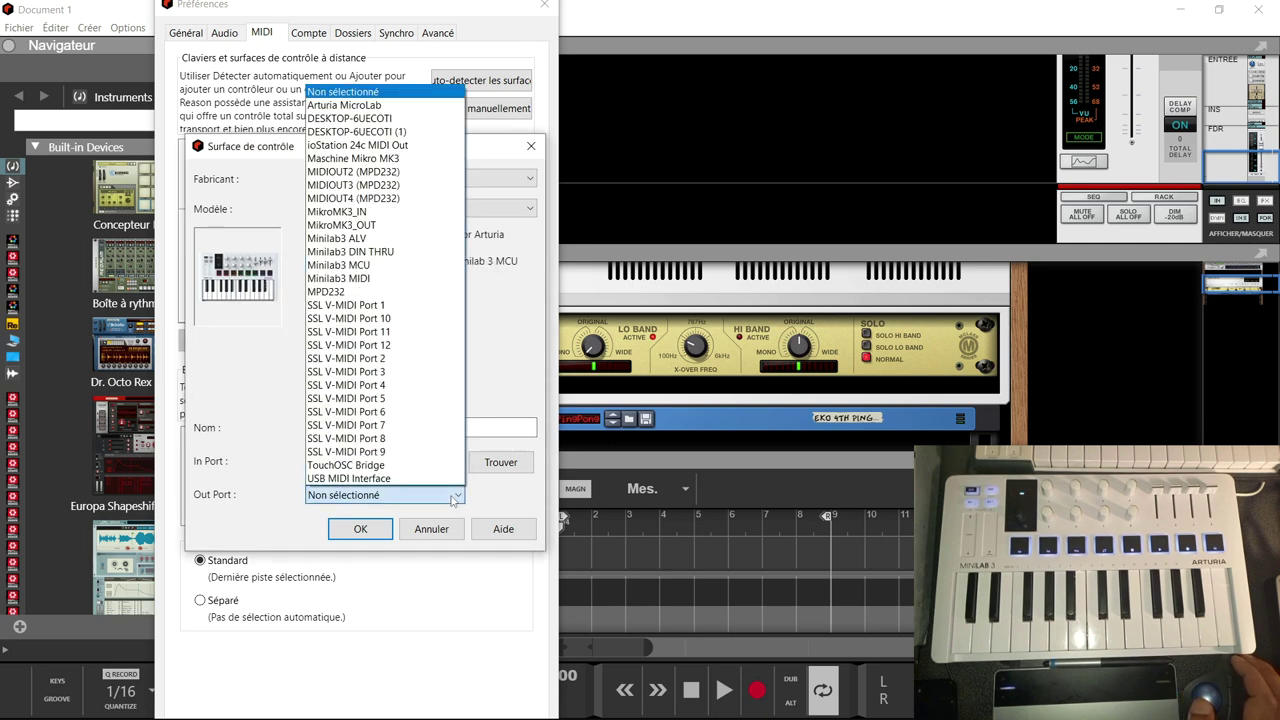
{"action": "left_click", "coordinate": [366, 279]}
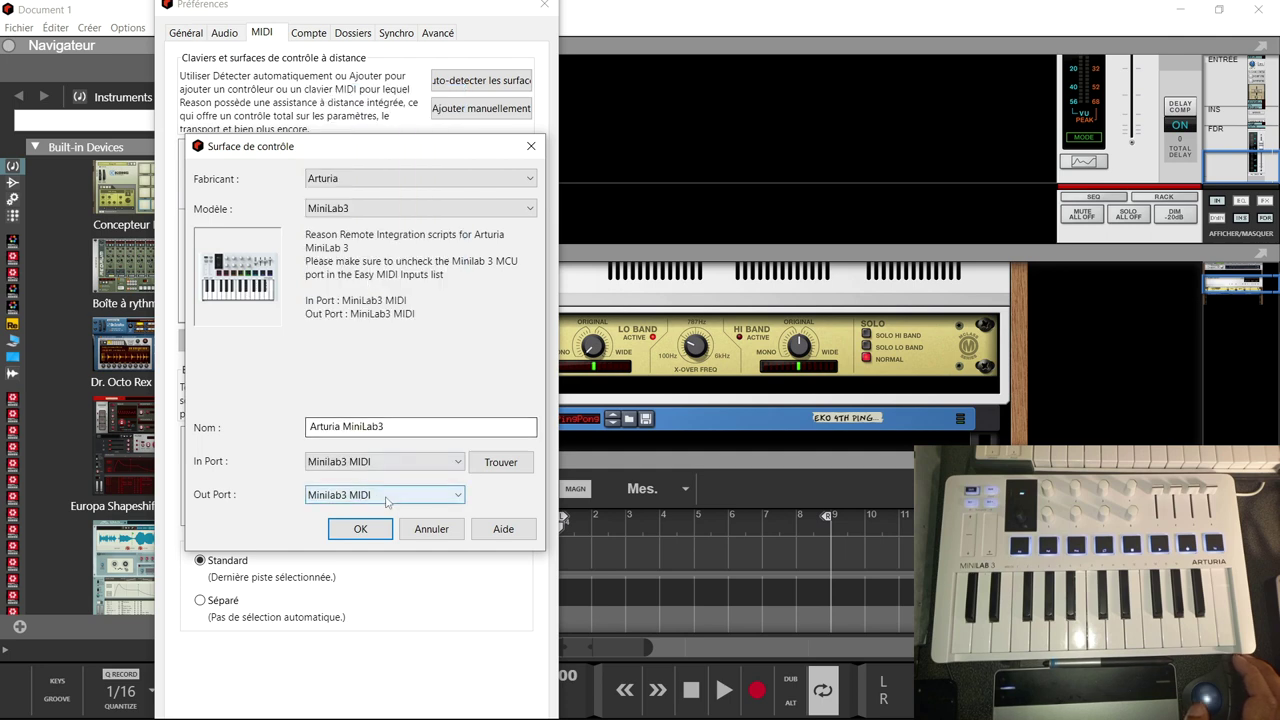
{"action": "left_click", "coordinate": [372, 533]}
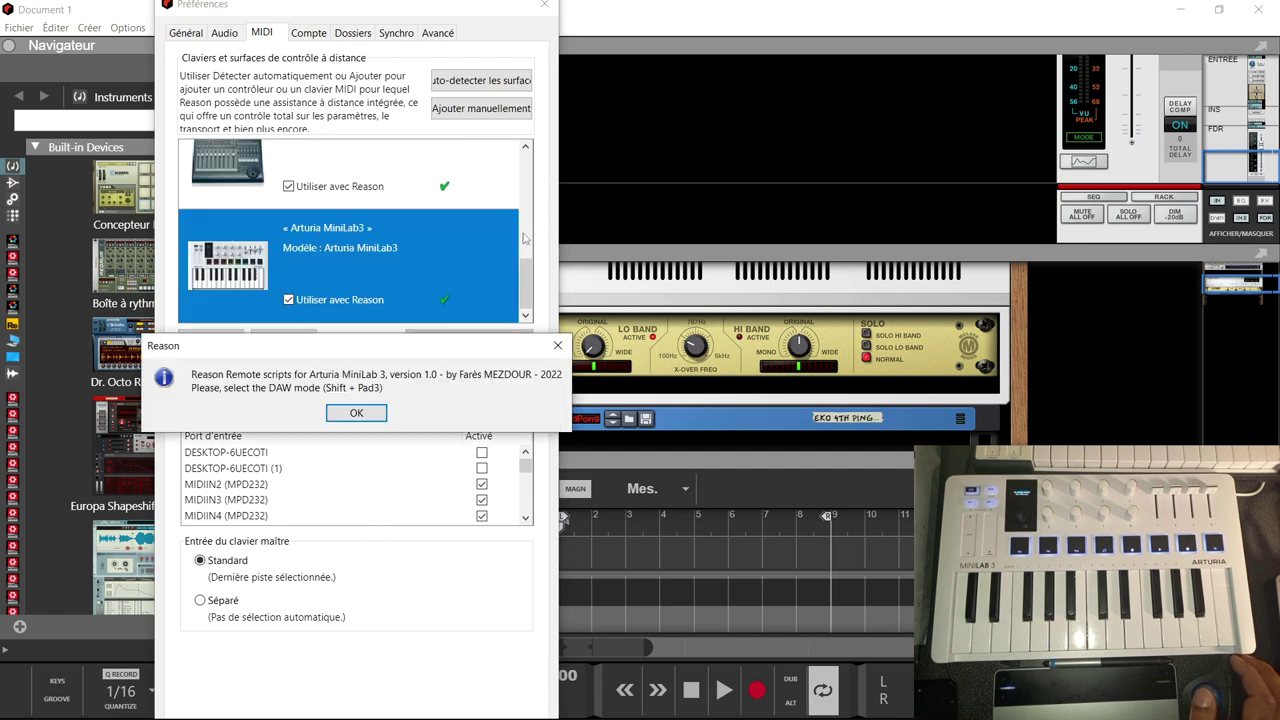
{"action": "left_click", "coordinate": [356, 413]}
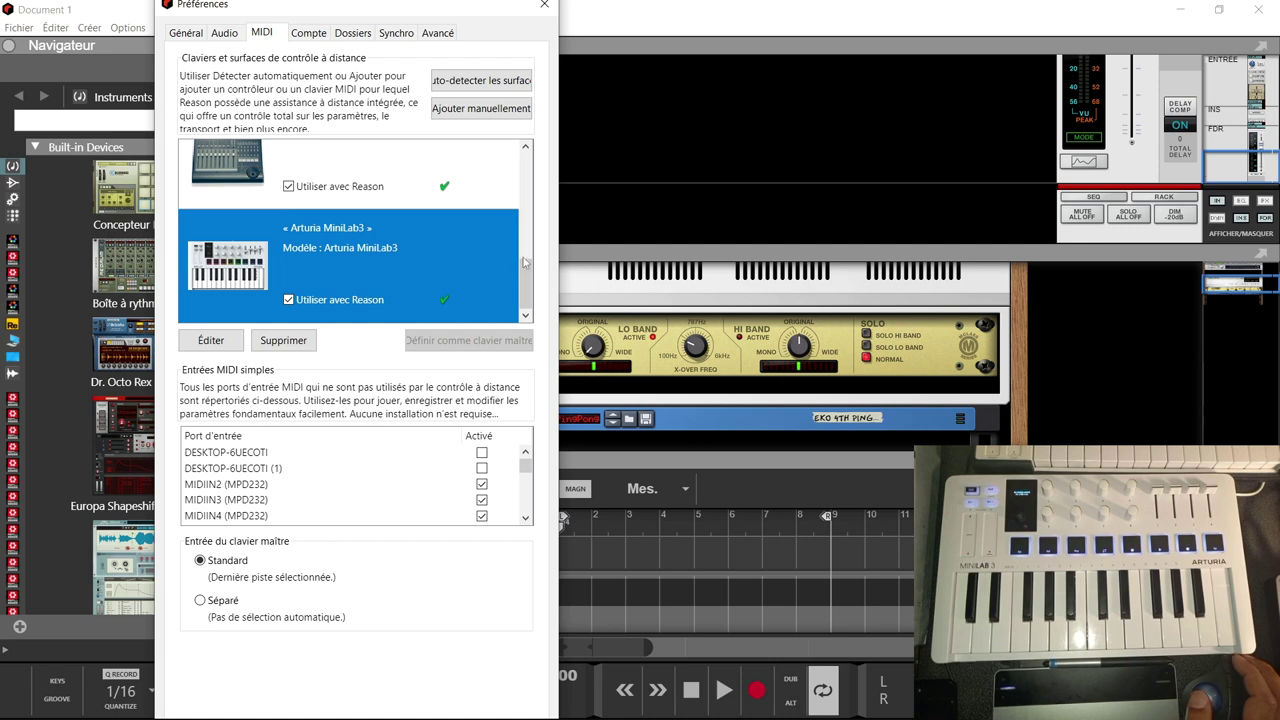
{"action": "left_click_drag", "start_coordinate": [525, 286], "coordinate": [527, 343]}
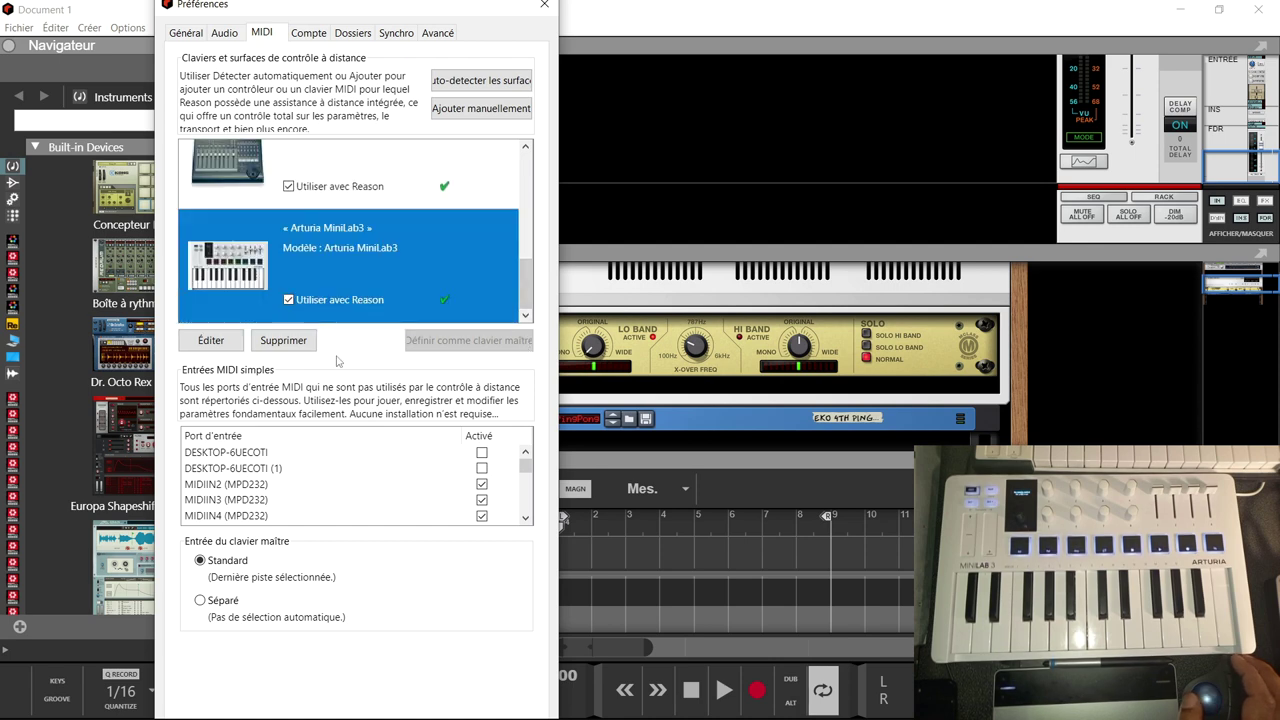
{"action": "left_click", "coordinate": [549, 8]}
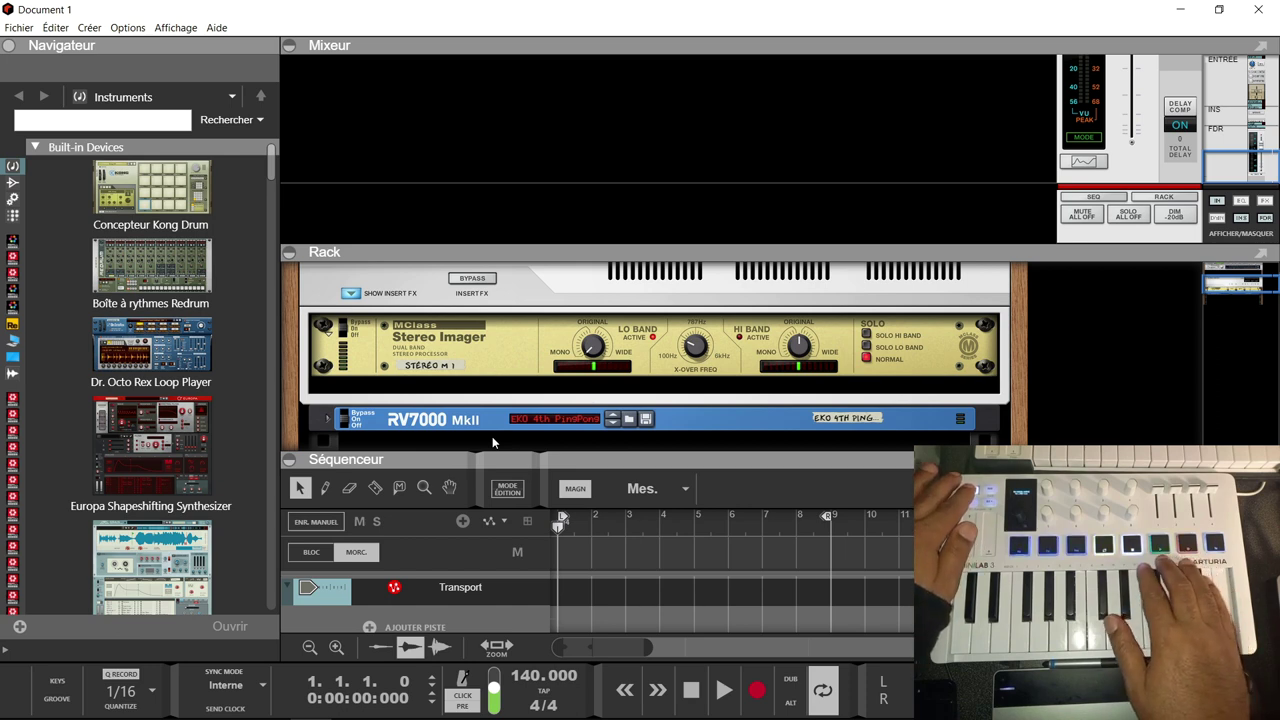
Start and stop playback to test the transport controls
{"action": "key", "text": "space"}
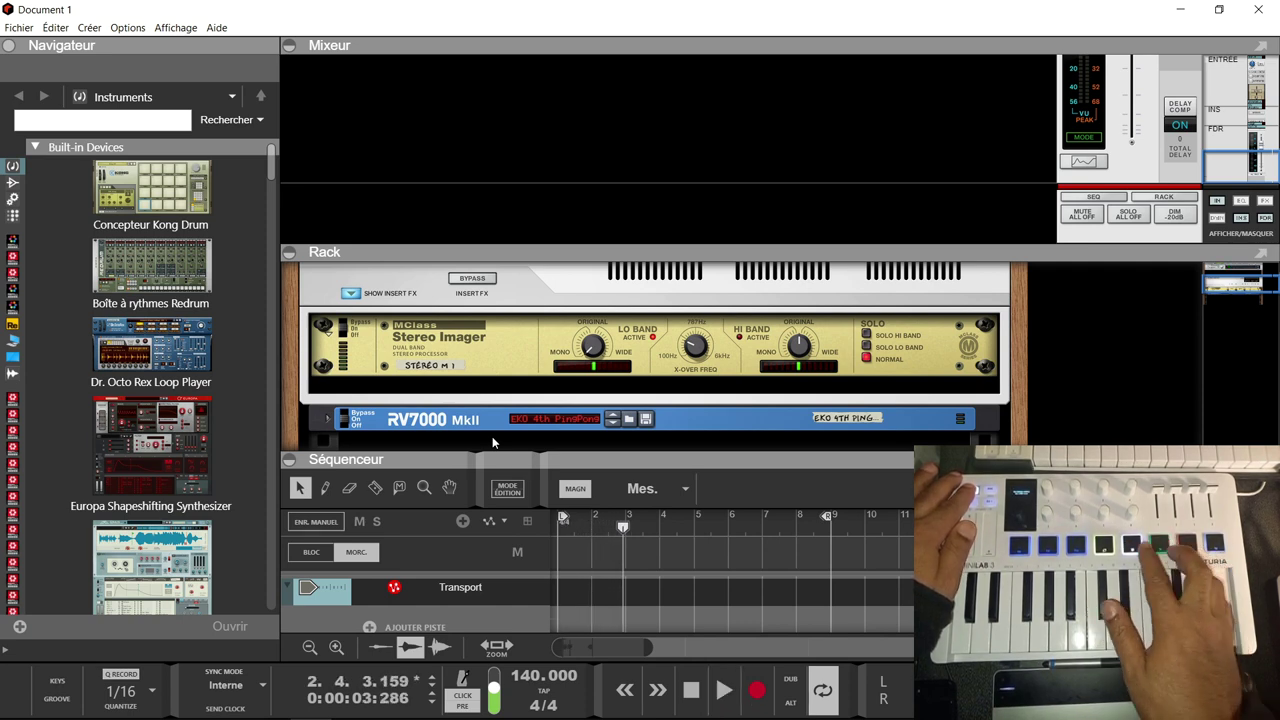
{"action": "key", "text": "KP_0"}
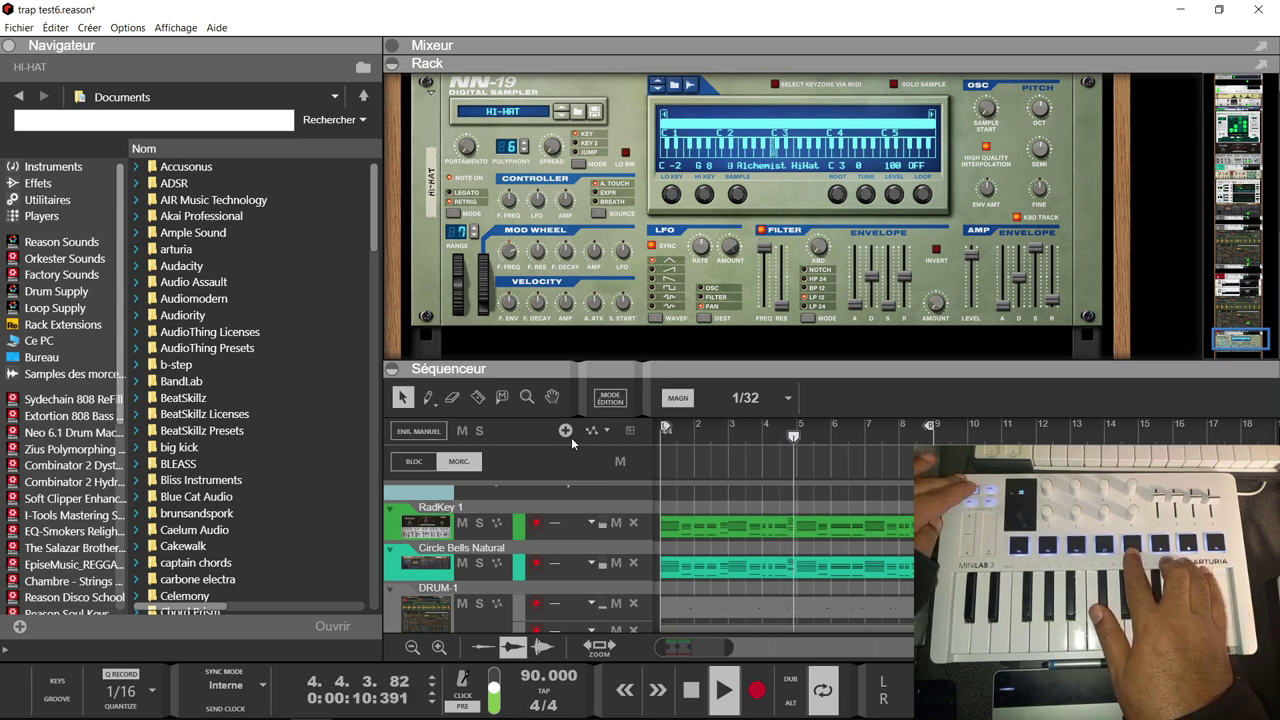
{"action": "key", "text": "space"}
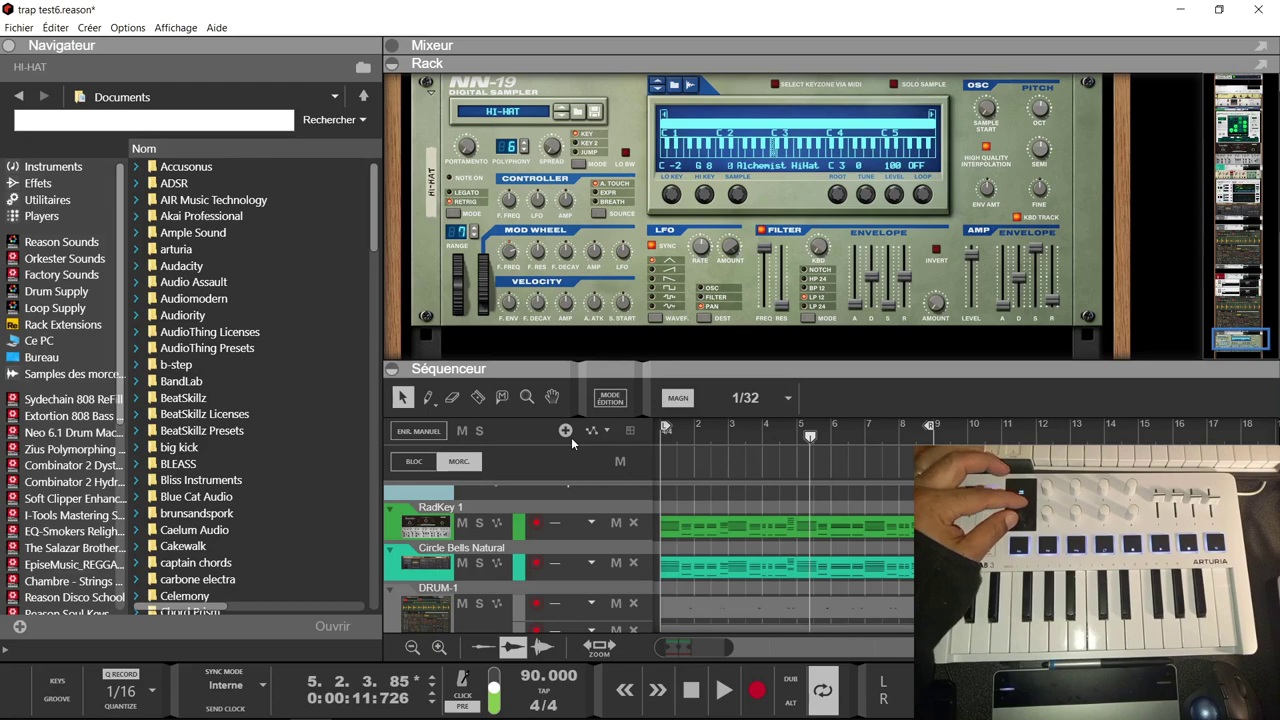
Step the selection through the sequencer tracks up to Transport and back down to HI-HAT, checking the device for each track
{"action": "key", "text": "Down"}
{"action": "key", "text": "Up"}
{"action": "key", "text": "Up"}
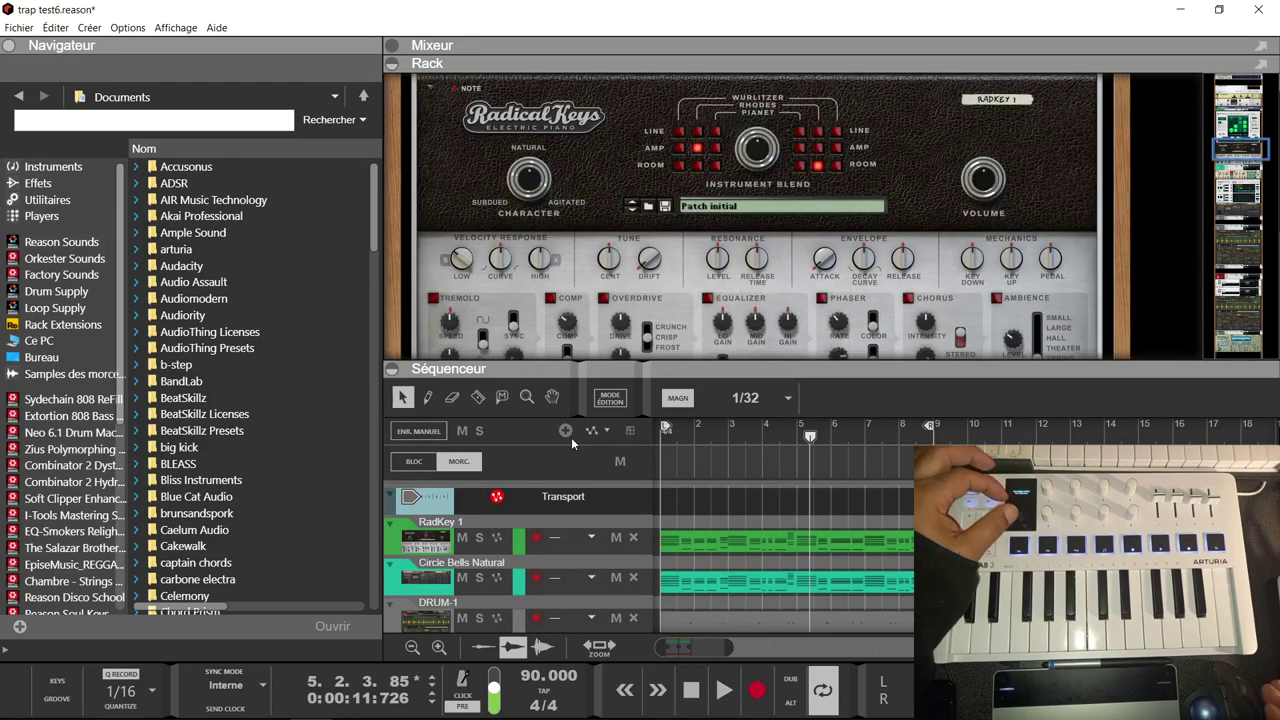
{"action": "key", "text": "Down"}
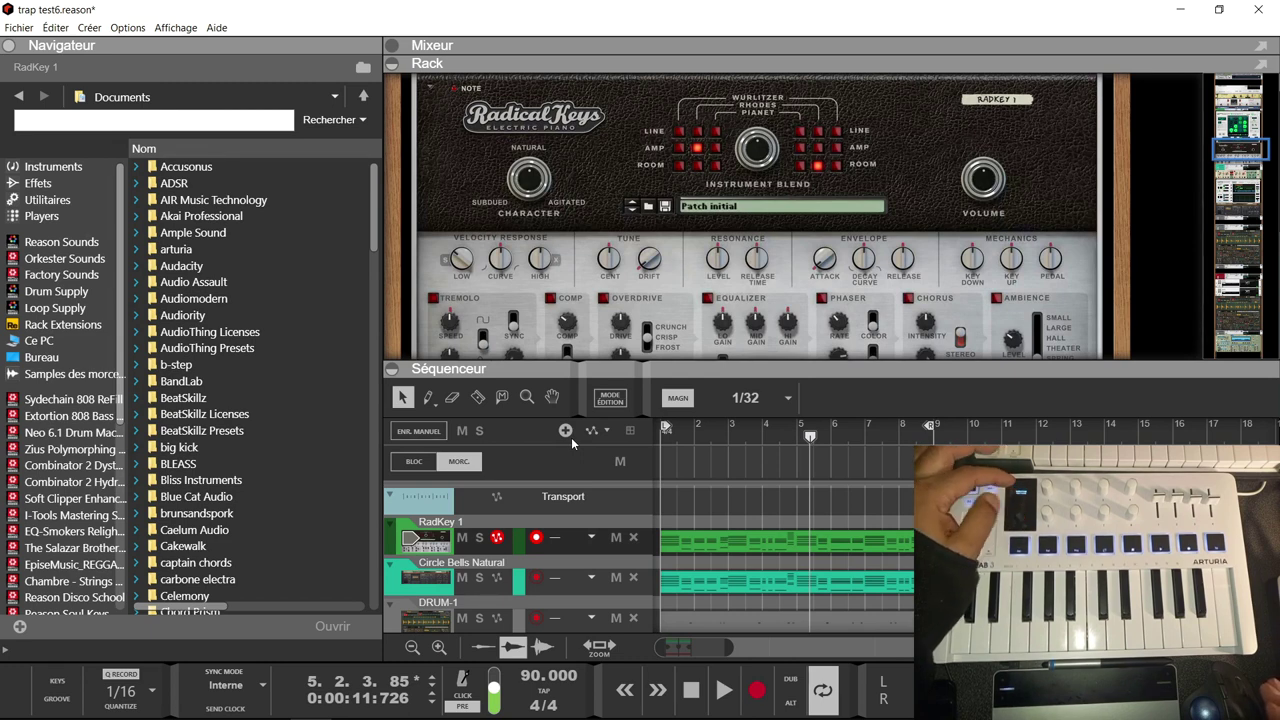
{"action": "key", "text": "Down"}
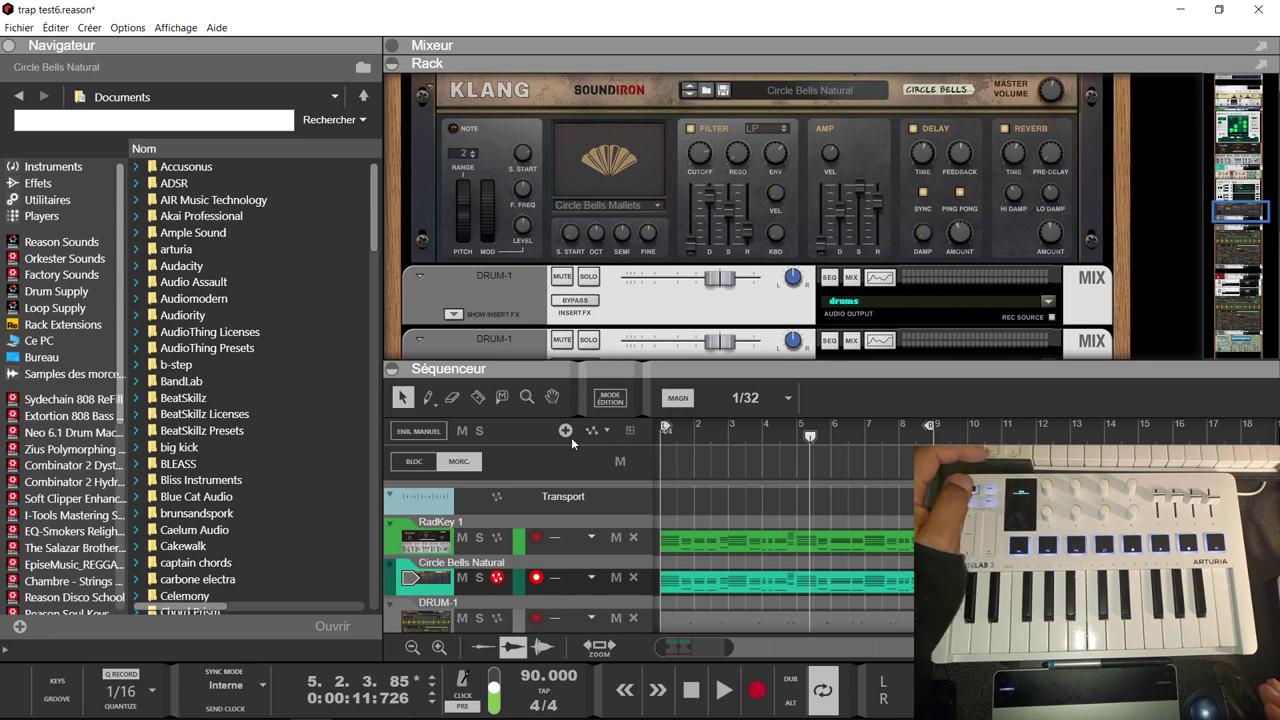
{"action": "key", "text": "Down"}
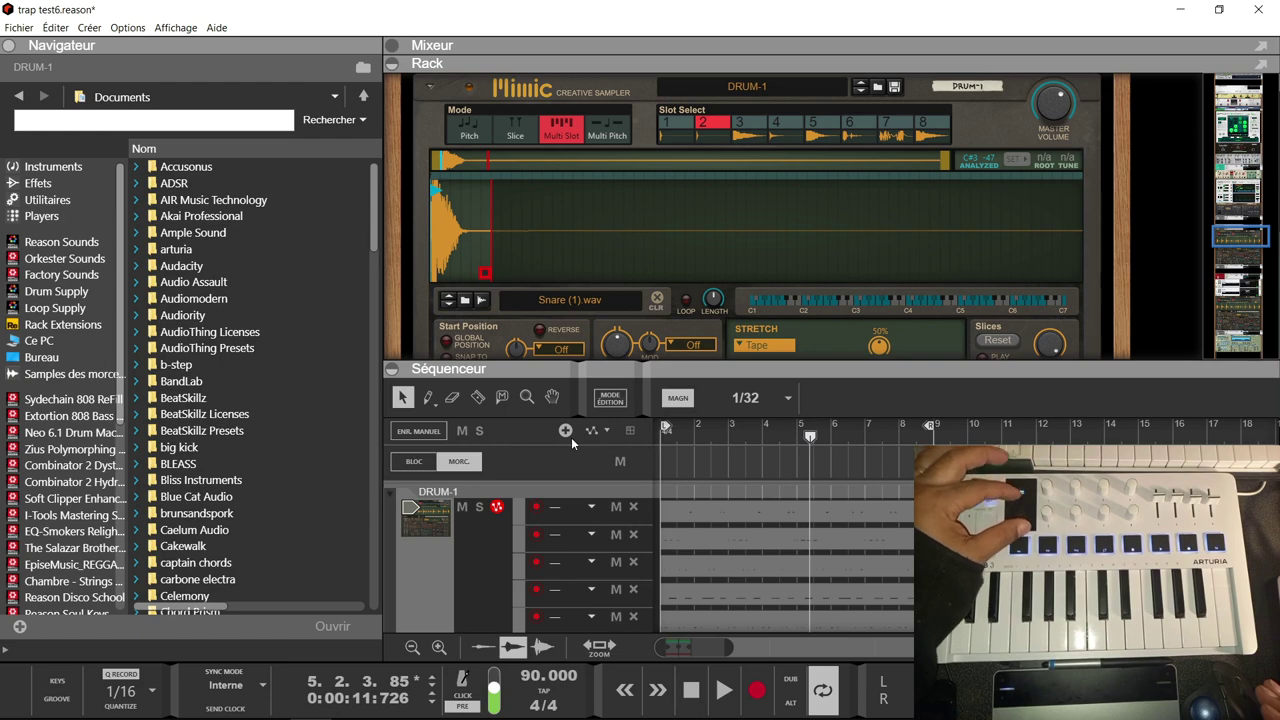
{"action": "key", "text": "Down"}
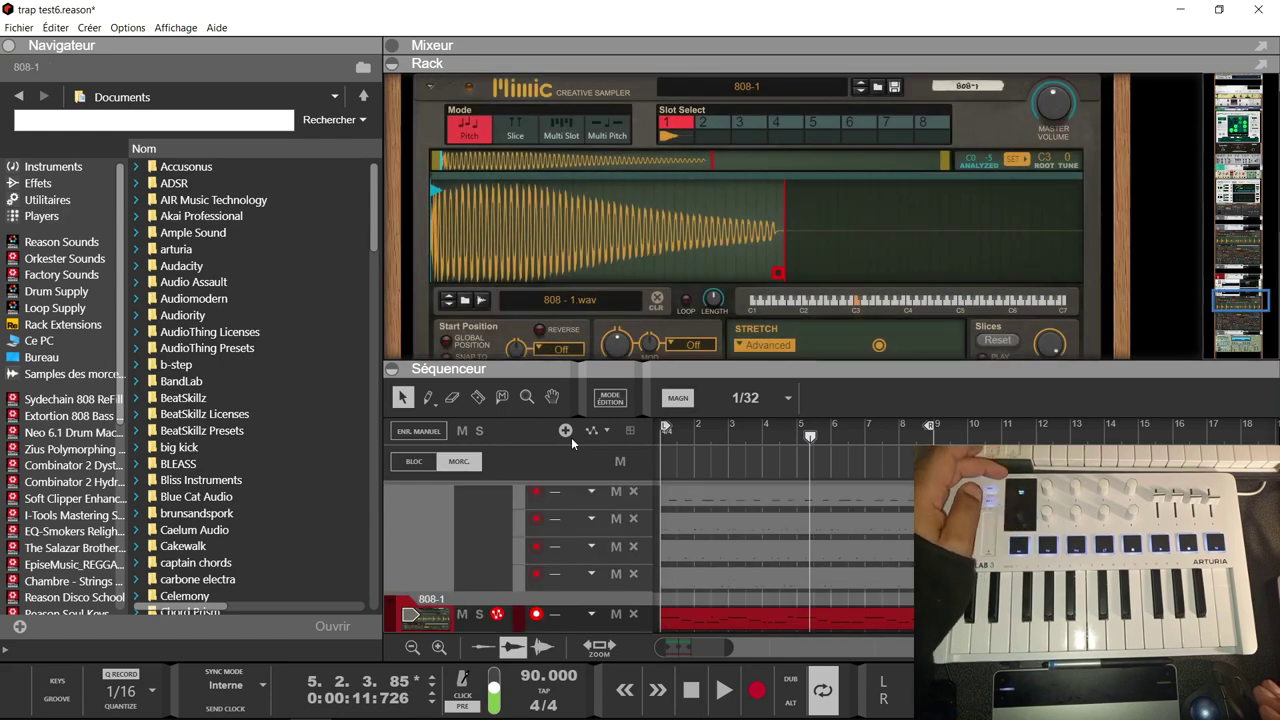
{"action": "key", "text": "Down"}
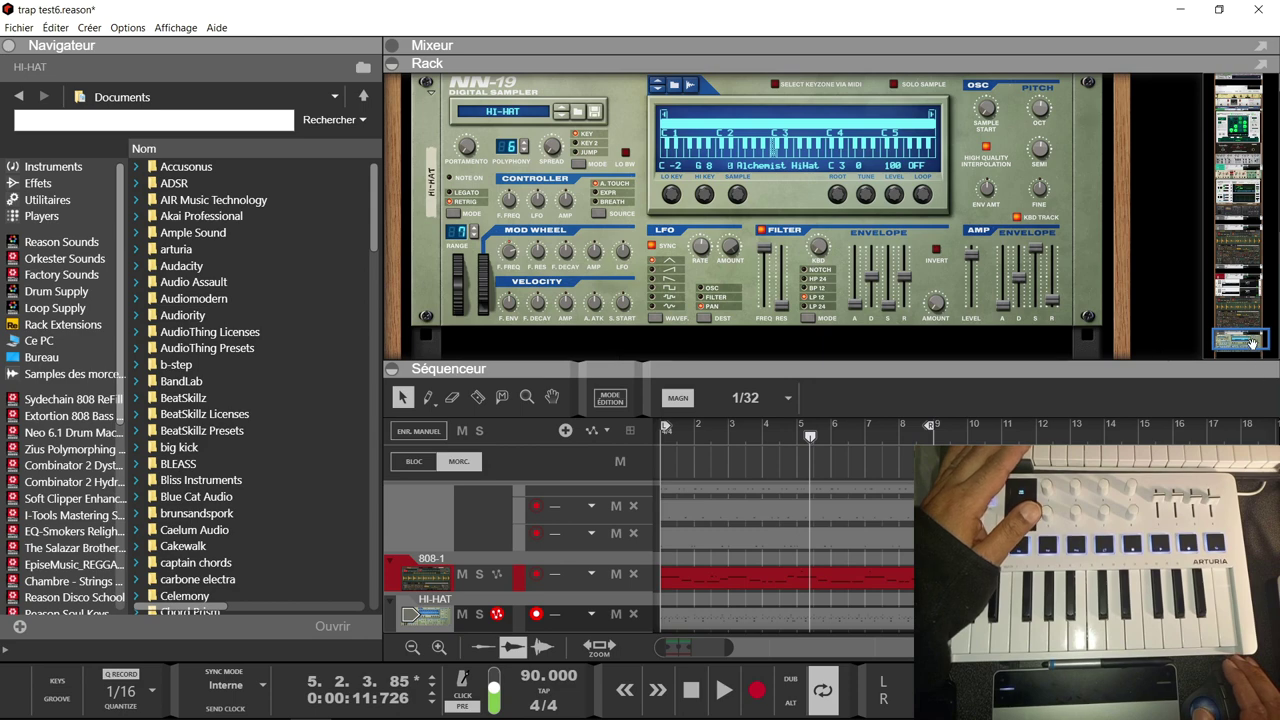
Solo the HI-HAT track and adjust the LFO rate on its NN-19 sampler
{"action": "scroll", "coordinate": [1250, 343], "scroll_direction": "up", "scroll_amount": 1}
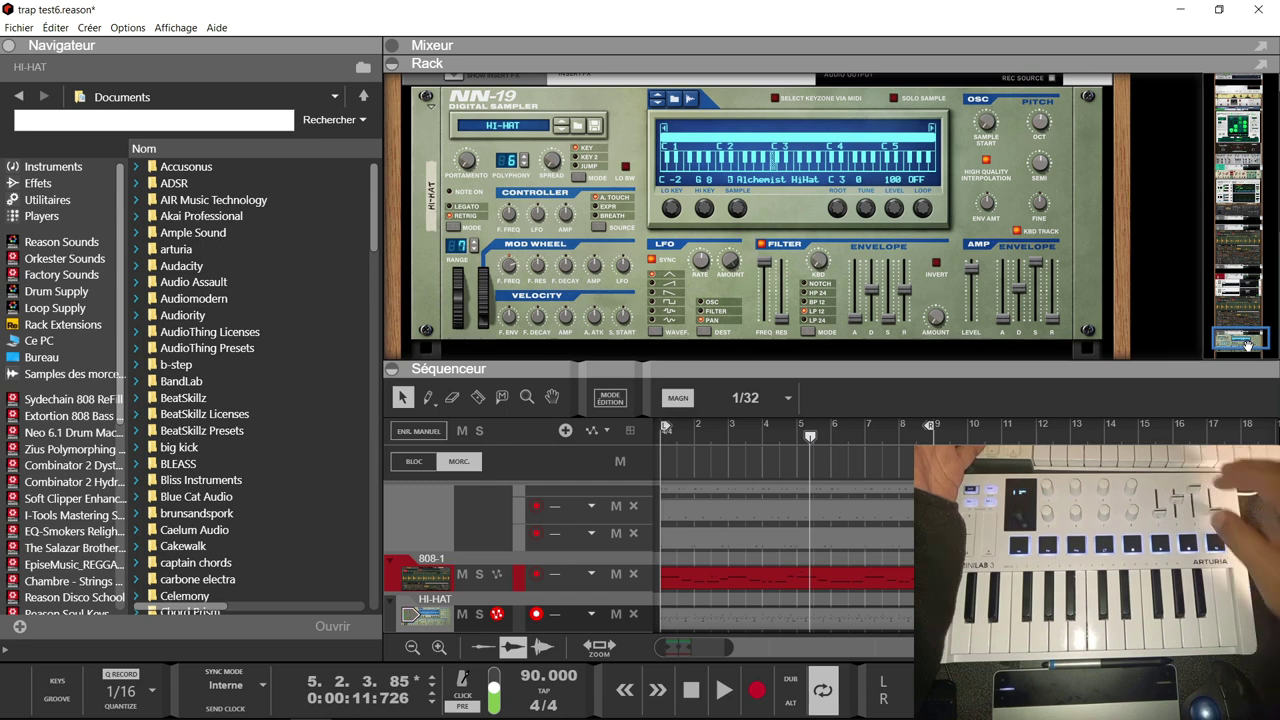
{"action": "left_click", "coordinate": [479, 614]}
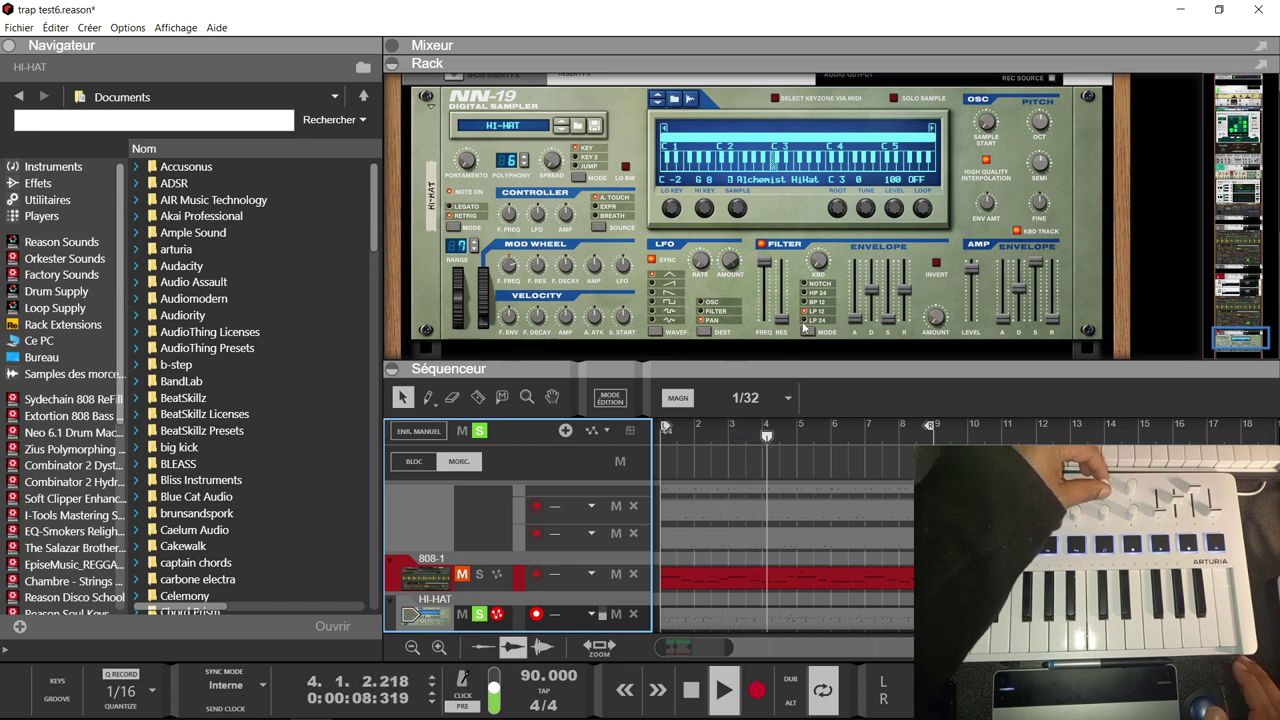
{"action": "left_click", "coordinate": [705, 258]}
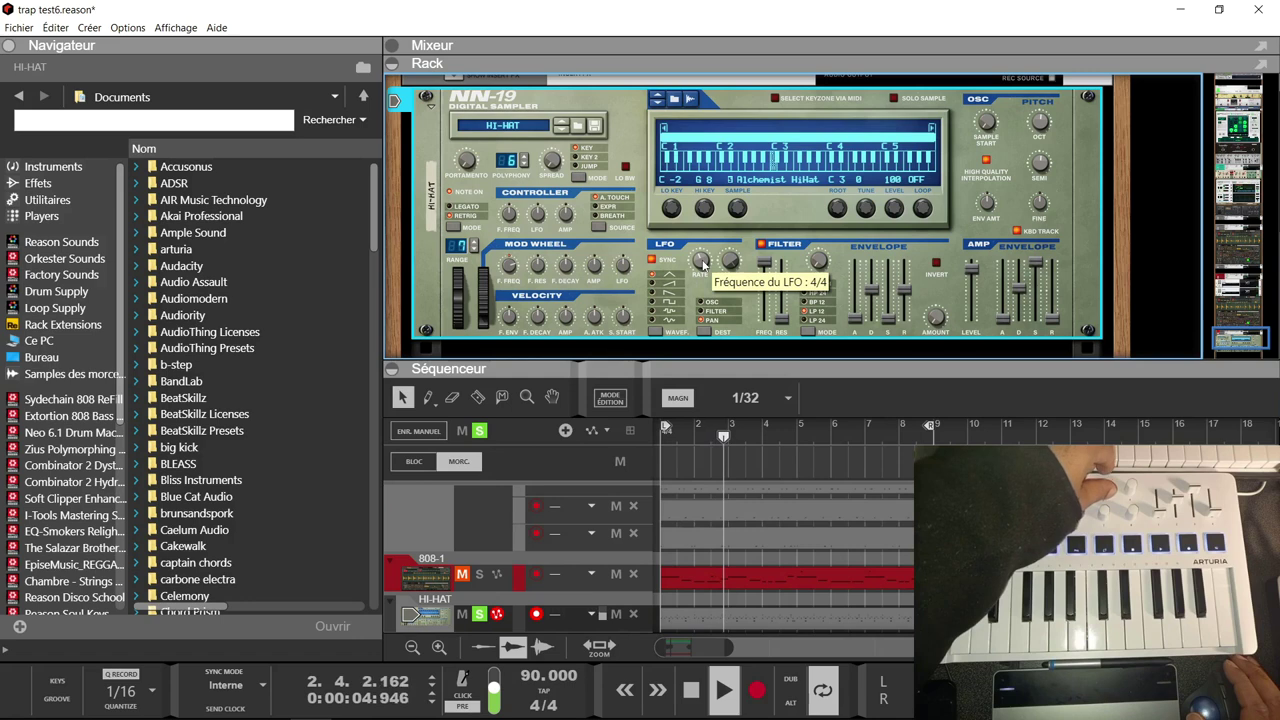
{"action": "left_click_drag", "start_coordinate": [703, 260], "coordinate": [704, 248]}
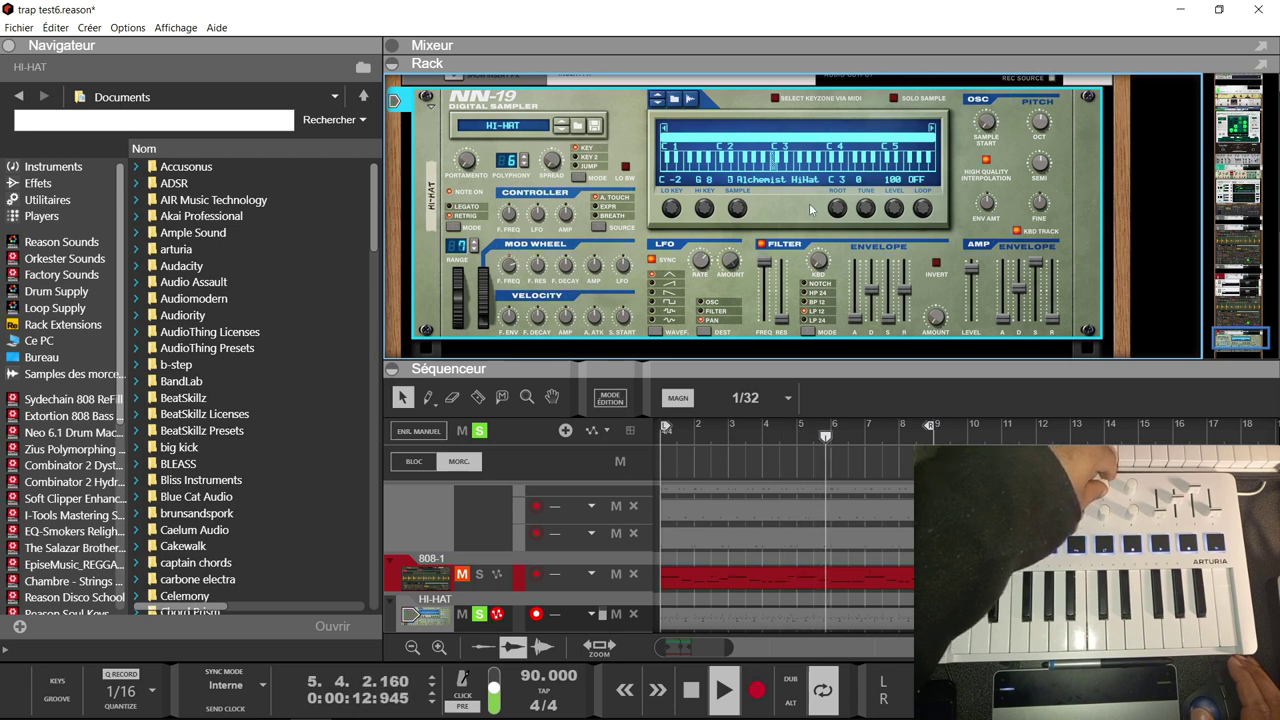
{"action": "scroll", "coordinate": [812, 210], "scroll_direction": "up", "scroll_amount": 2}
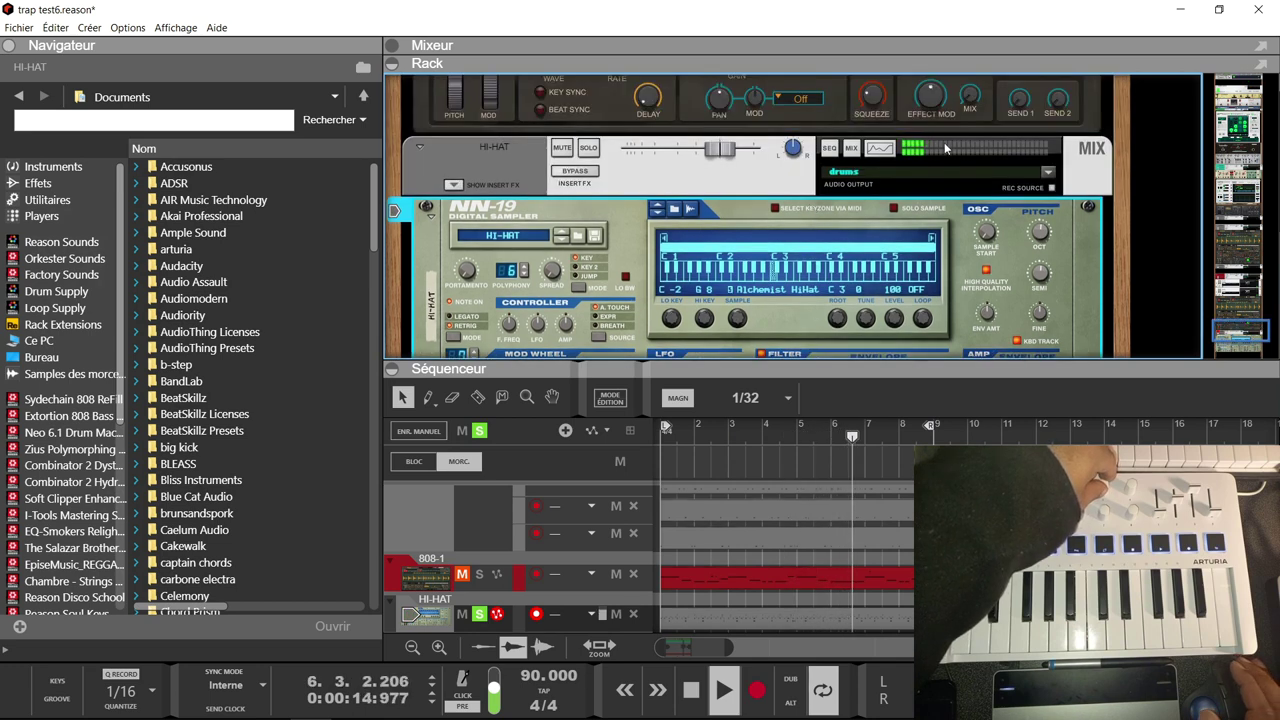
{"action": "scroll", "coordinate": [940, 152], "scroll_direction": "down", "scroll_amount": 2}
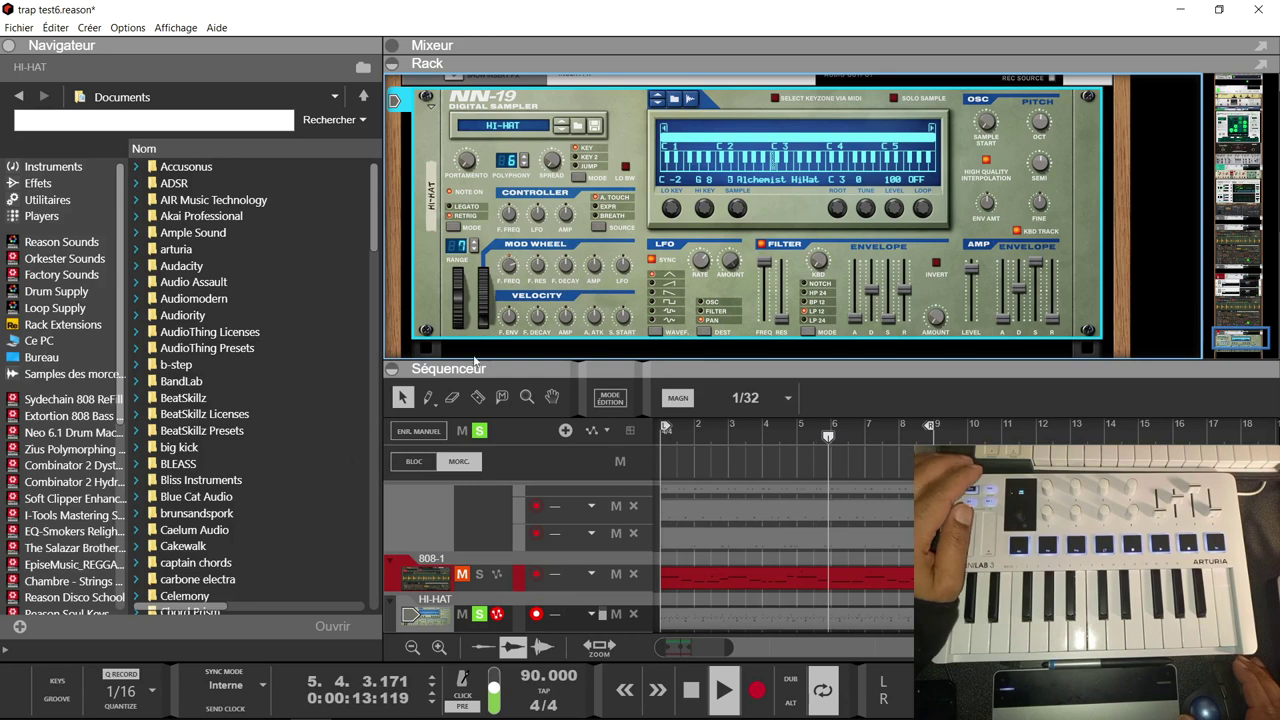
Clear the solo on all tracks and stop playback
{"action": "left_click", "coordinate": [478, 431]}
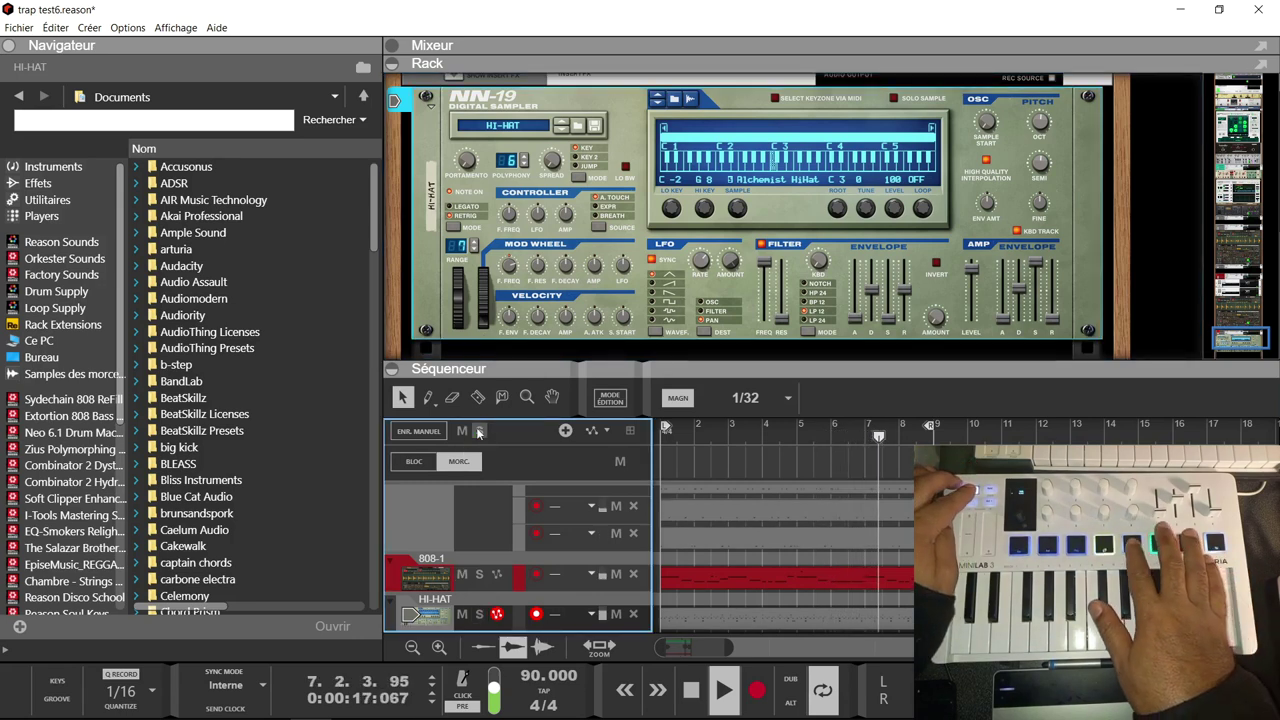
{"action": "key", "text": "space"}
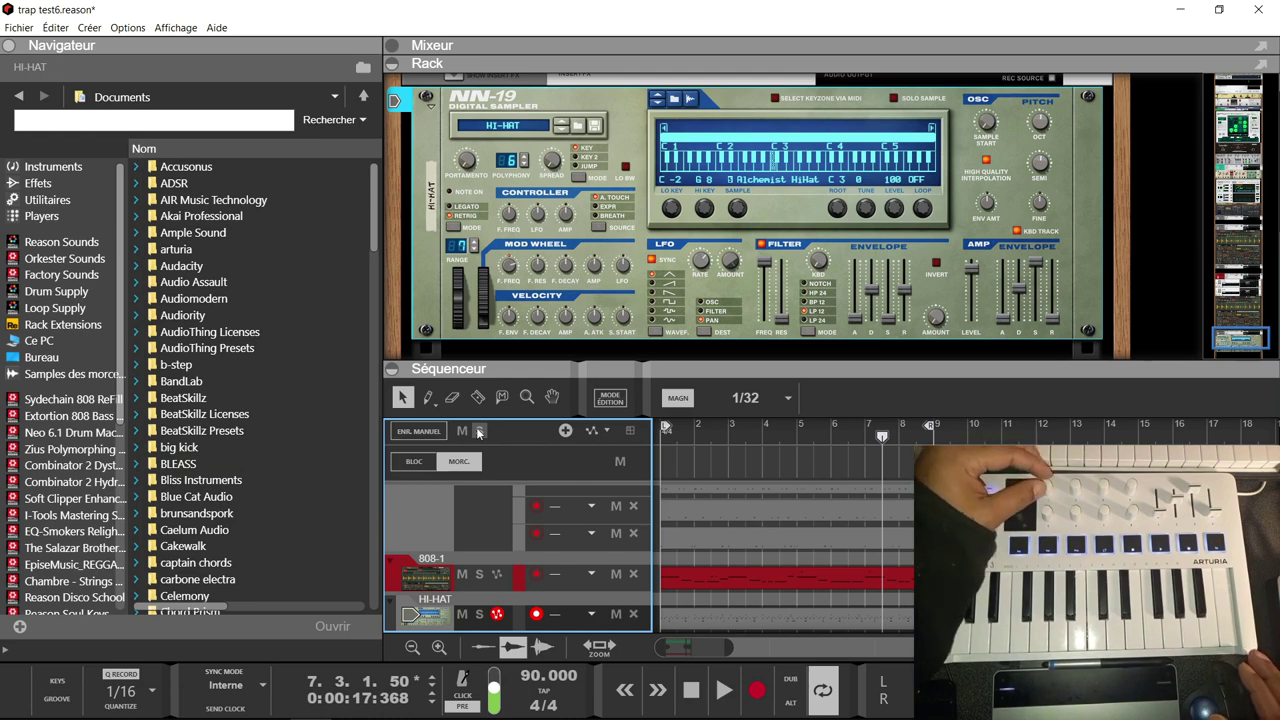
Select the 808-1 track, fold the sequencer to enlarge the rack, and solo the 808-1 mix channel
{"action": "key", "text": "Up"}
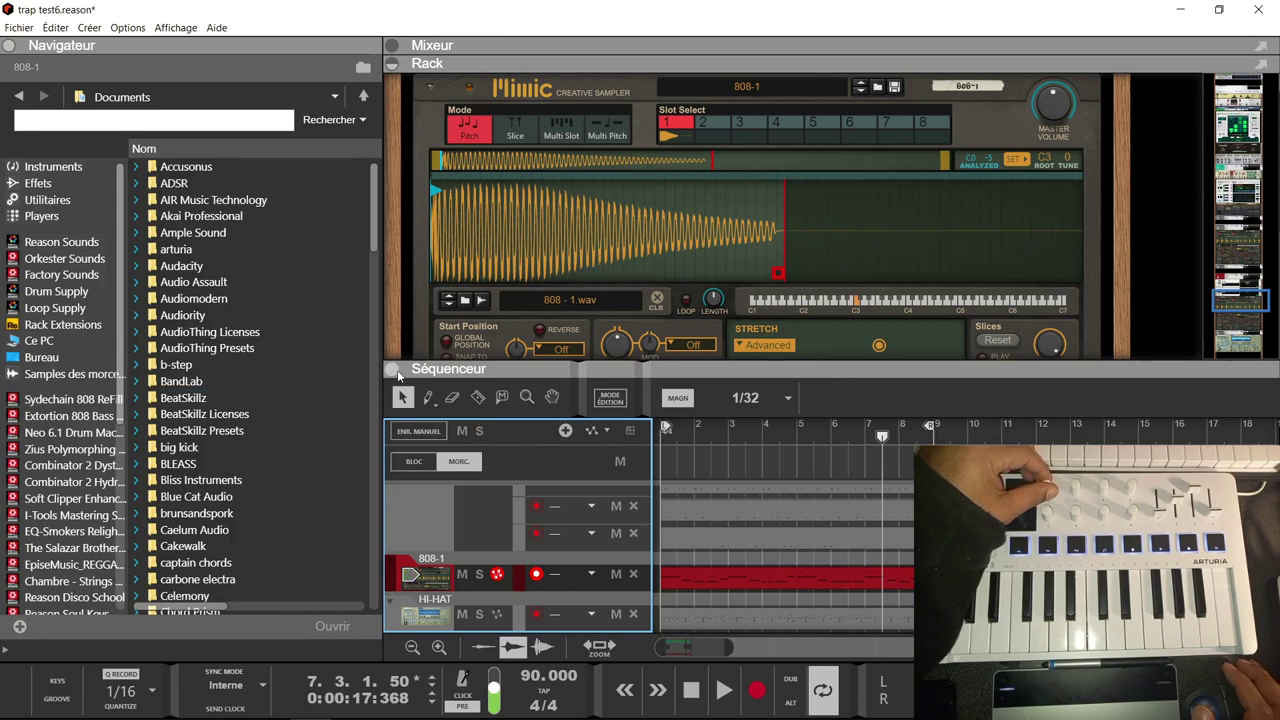
{"action": "left_click", "coordinate": [397, 373]}
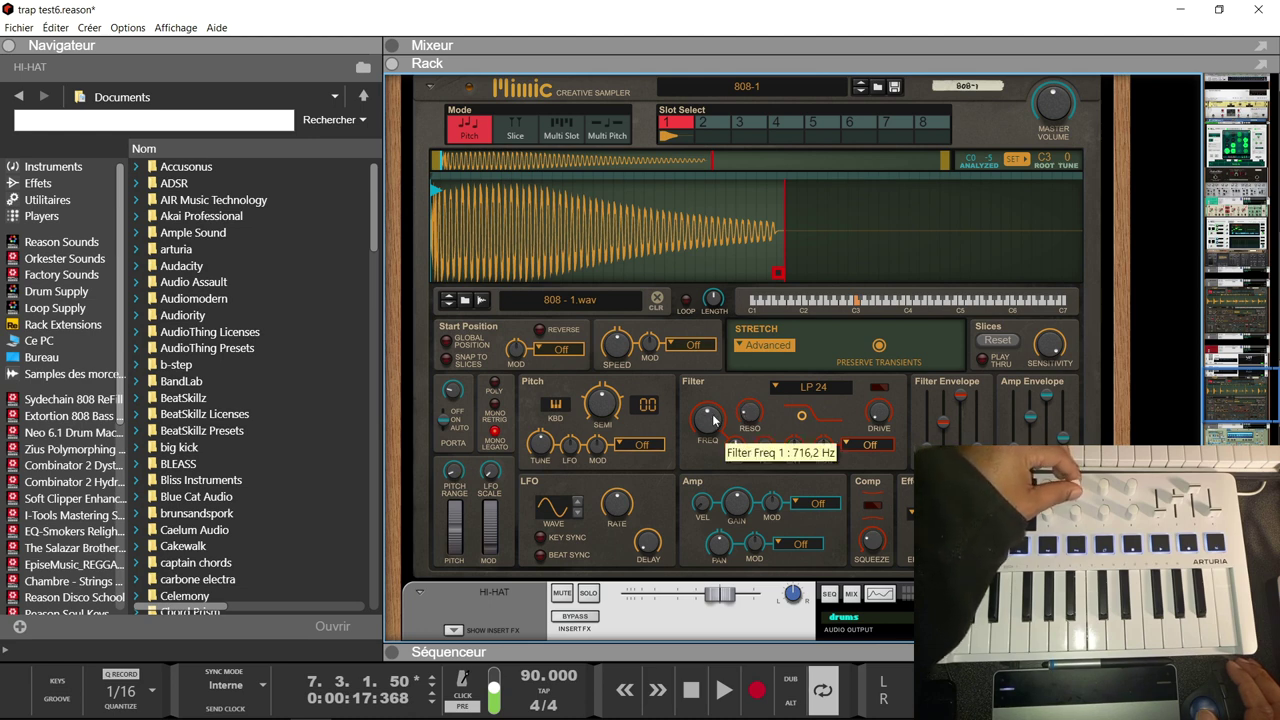
{"action": "scroll", "coordinate": [718, 190], "scroll_direction": "up", "scroll_amount": 3}
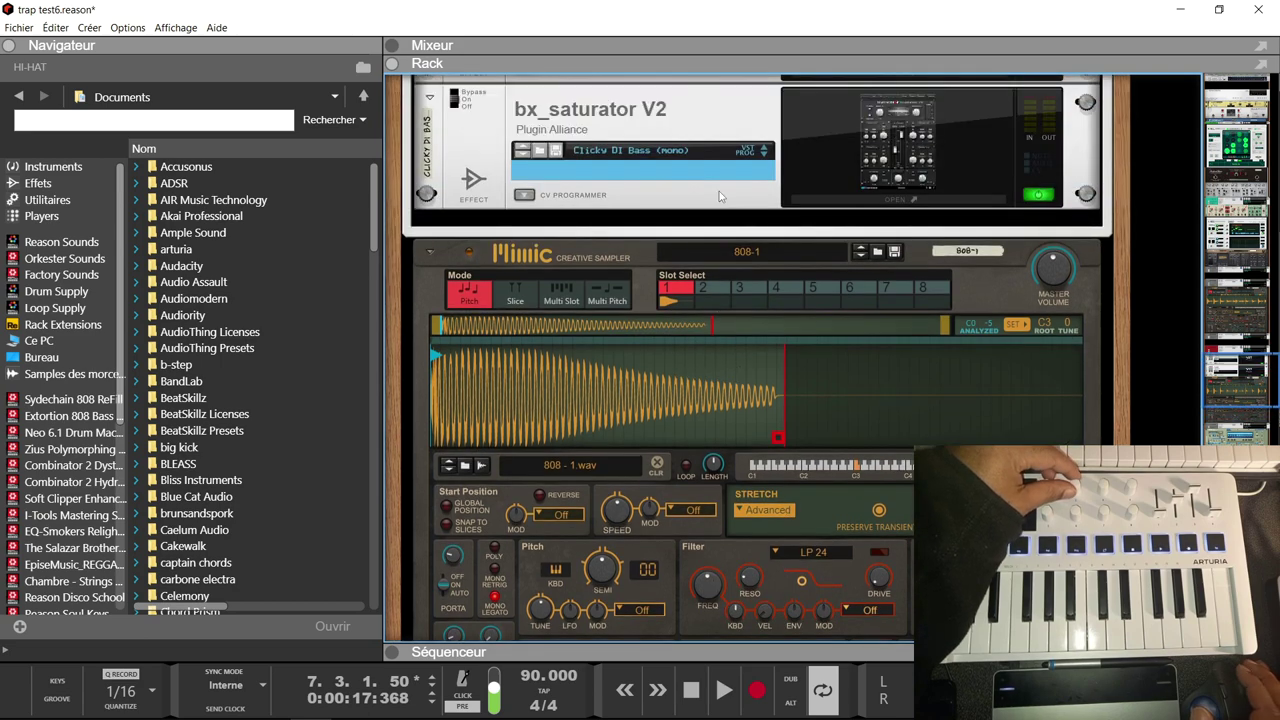
{"action": "scroll", "coordinate": [720, 195], "scroll_direction": "up", "scroll_amount": 5}
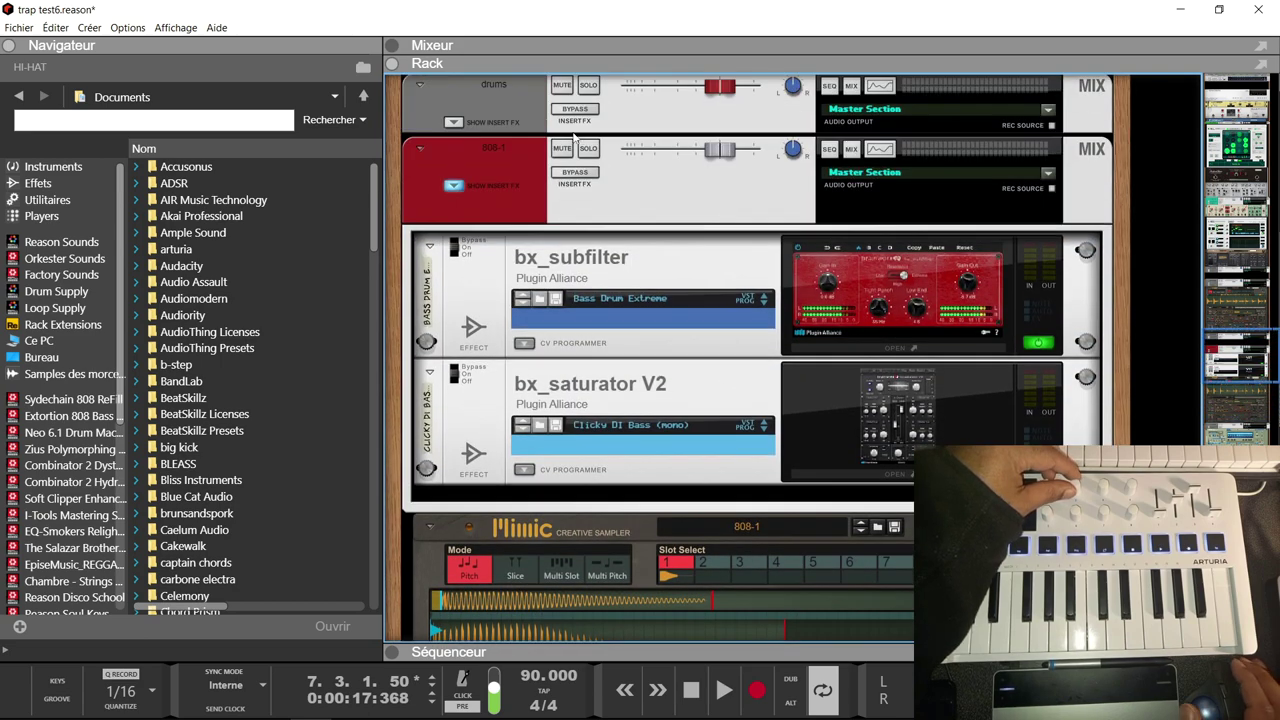
{"action": "left_click", "coordinate": [588, 148]}
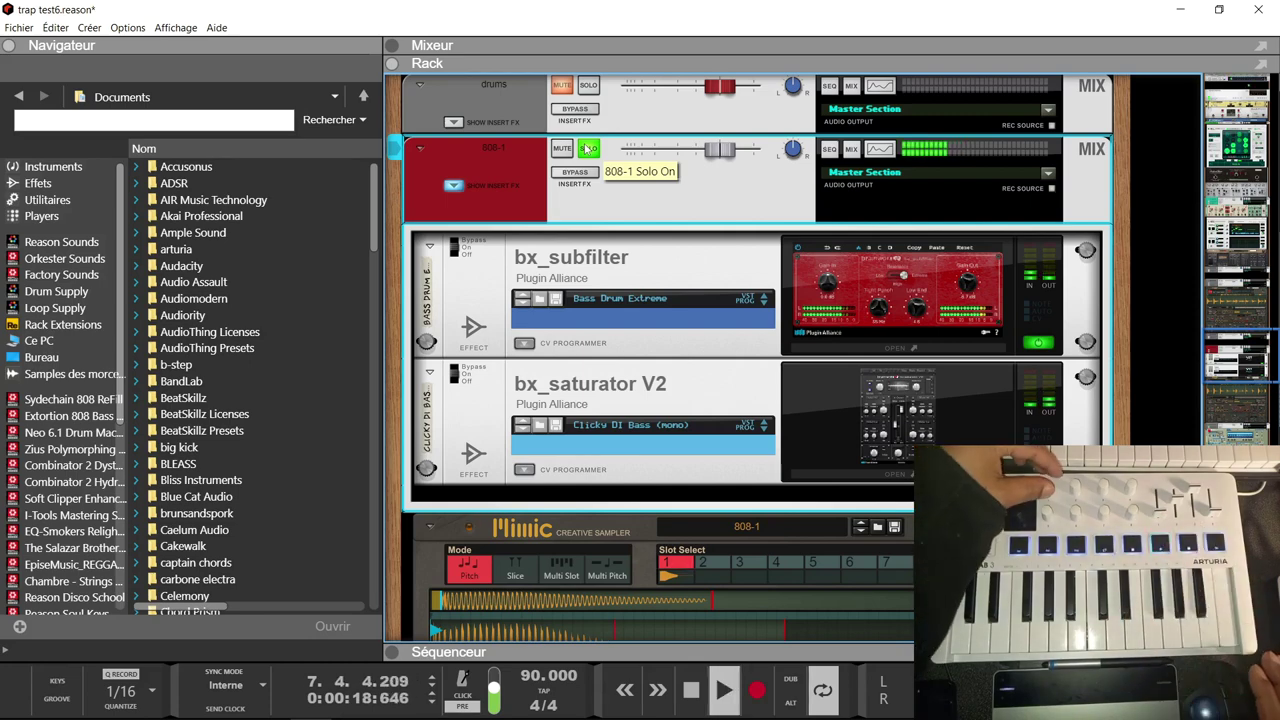
{"action": "scroll", "coordinate": [586, 148], "scroll_direction": "down", "scroll_amount": 4}
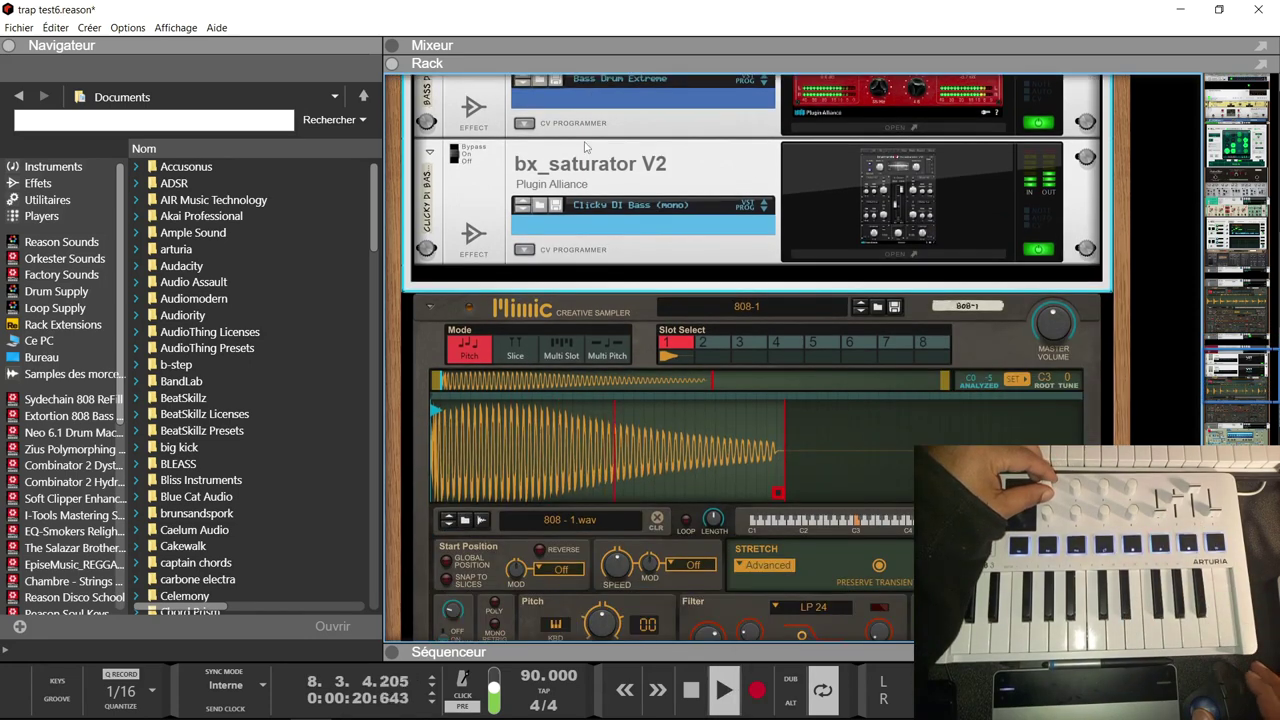
{"action": "scroll", "coordinate": [586, 148], "scroll_direction": "down", "scroll_amount": 3}
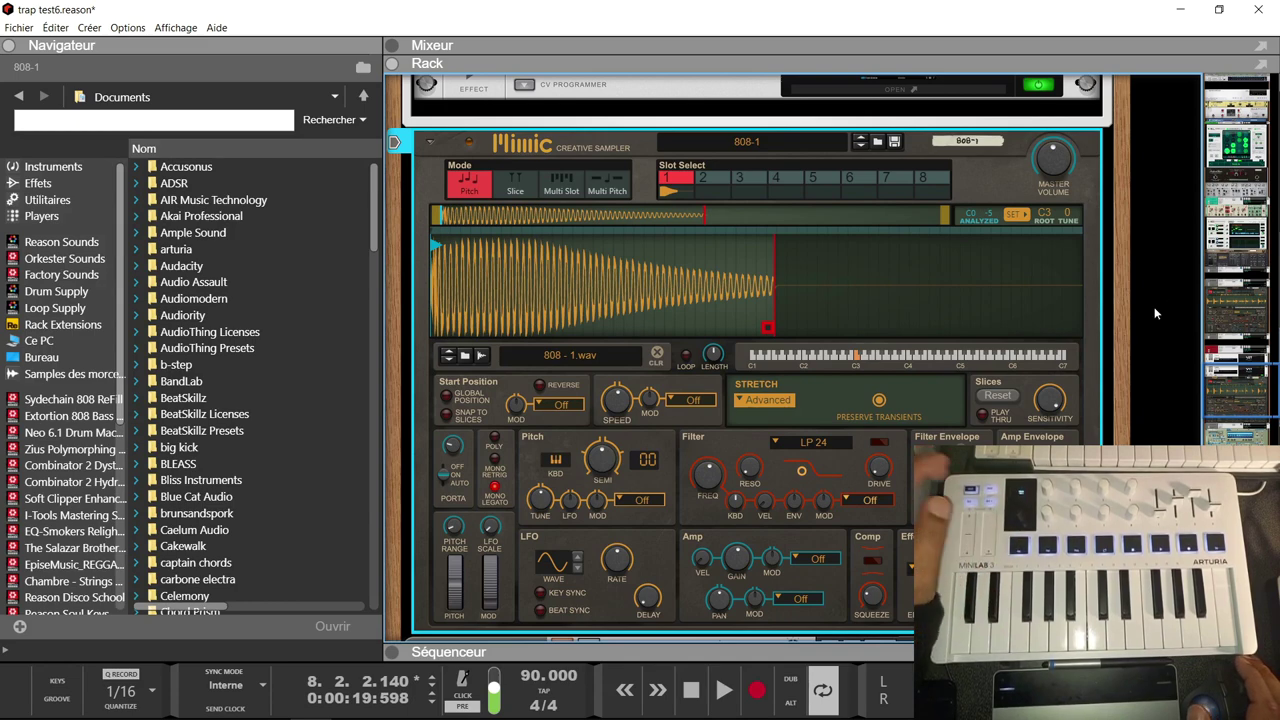
Turn off the solo on the 808-1 mix channel
{"action": "scroll", "coordinate": [978, 285], "scroll_direction": "up", "scroll_amount": 5}
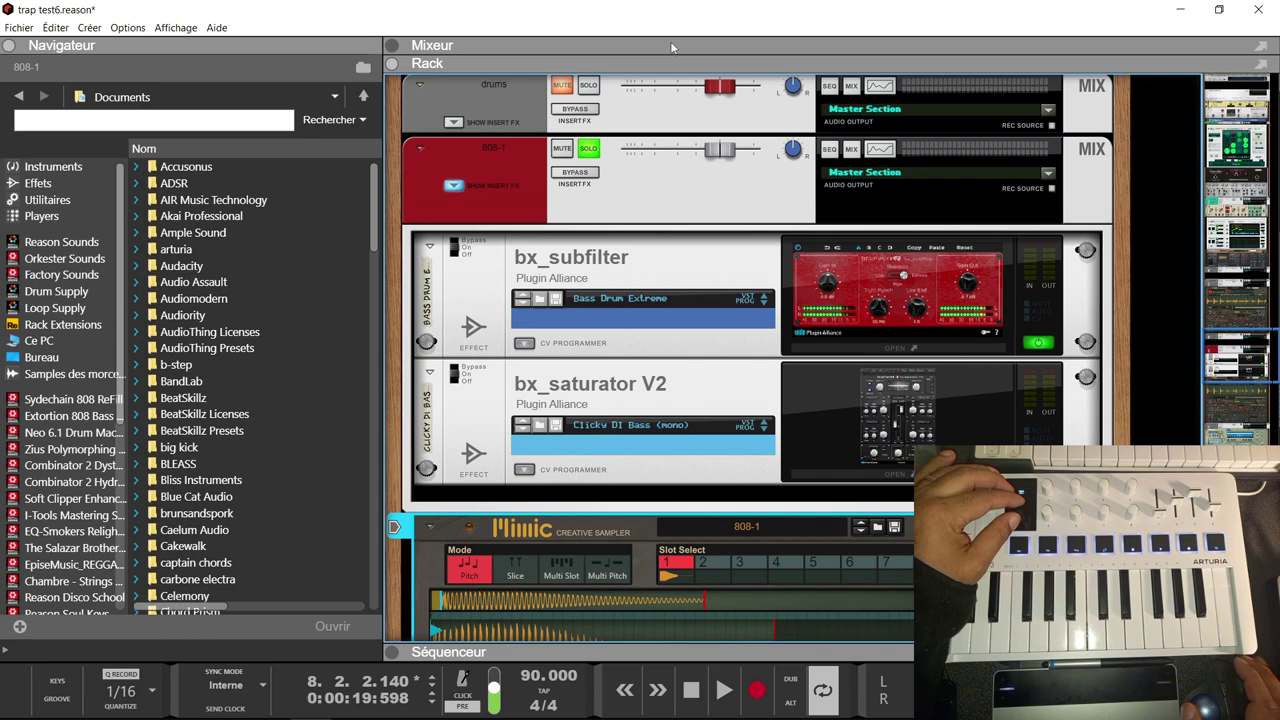
{"action": "left_click", "coordinate": [588, 148]}
Replace the RadKey 1 device in the rack with a Module instrumental ID8 from the Instruments collection
{"action": "scroll", "coordinate": [676, 204], "scroll_direction": "up", "scroll_amount": 15}
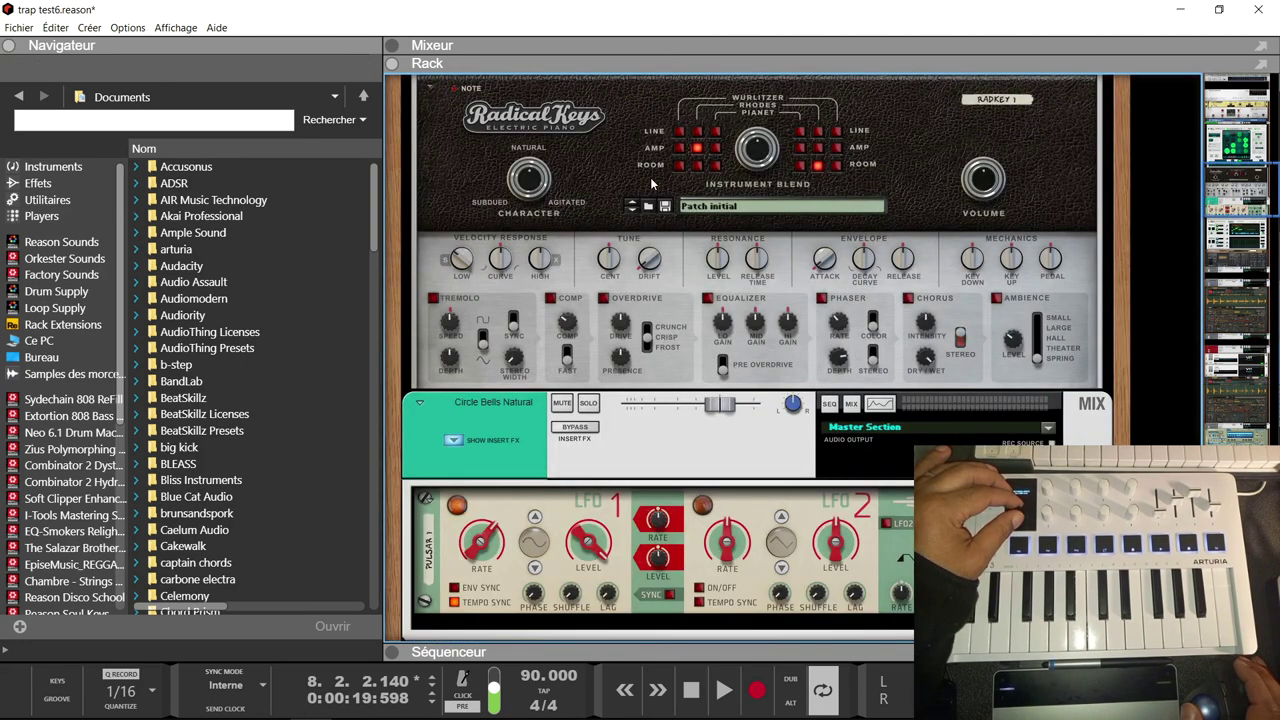
{"action": "left_click", "coordinate": [650, 188]}
{"action": "scroll", "coordinate": [670, 162], "scroll_direction": "up", "scroll_amount": 1}
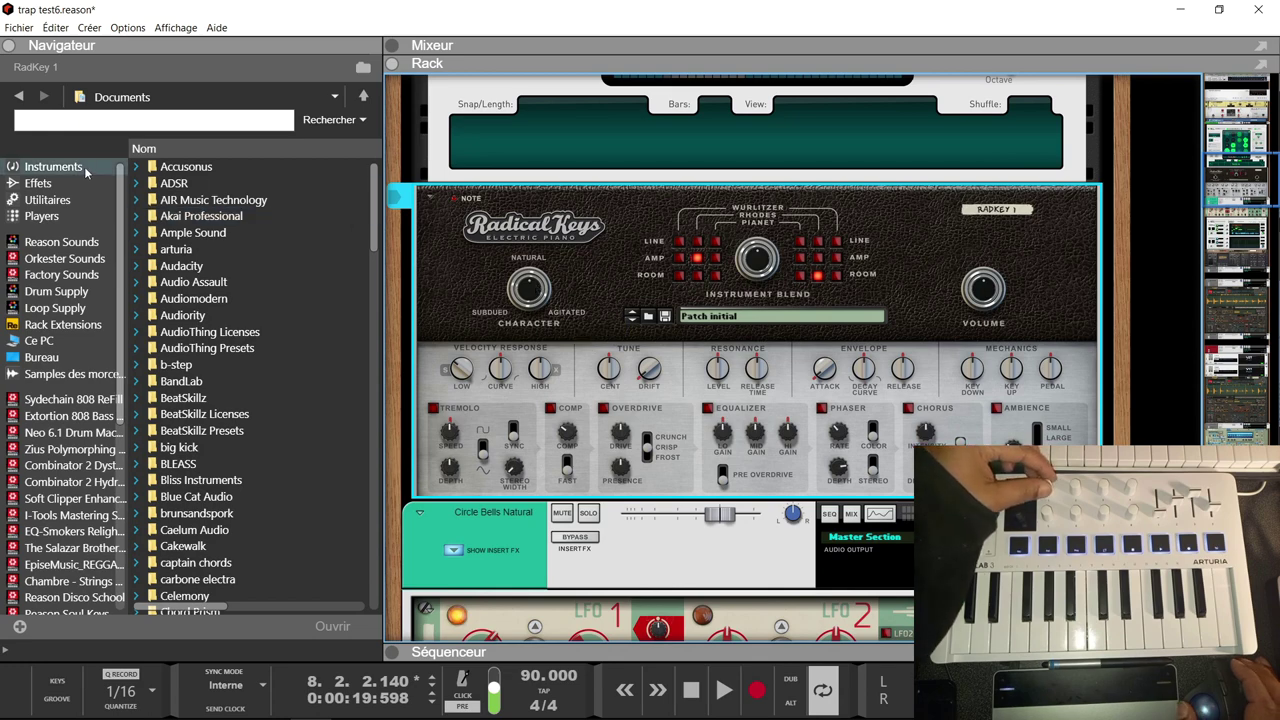
{"action": "left_click", "coordinate": [53, 167]}
{"action": "scroll", "coordinate": [375, 176], "scroll_direction": "down", "scroll_amount": 1}
{"action": "left_click_drag", "start_coordinate": [375, 176], "coordinate": [373, 217]}
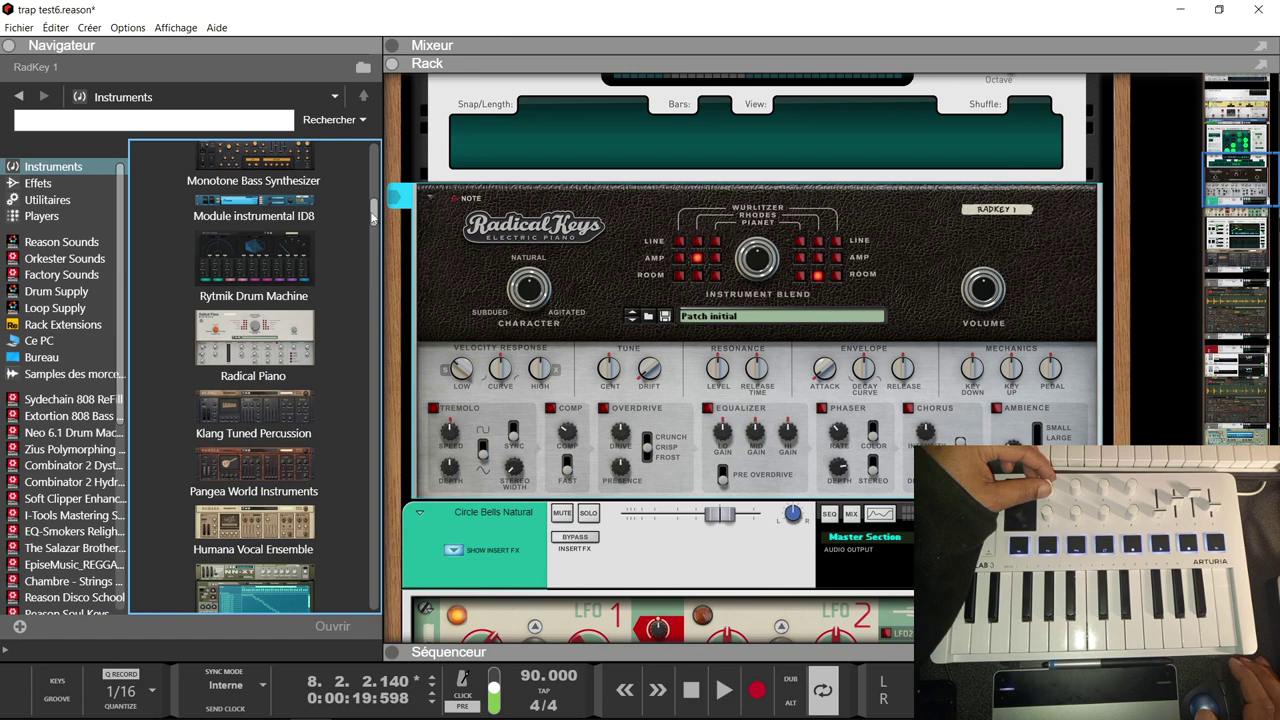
{"action": "left_click_drag", "start_coordinate": [285, 207], "coordinate": [699, 261]}
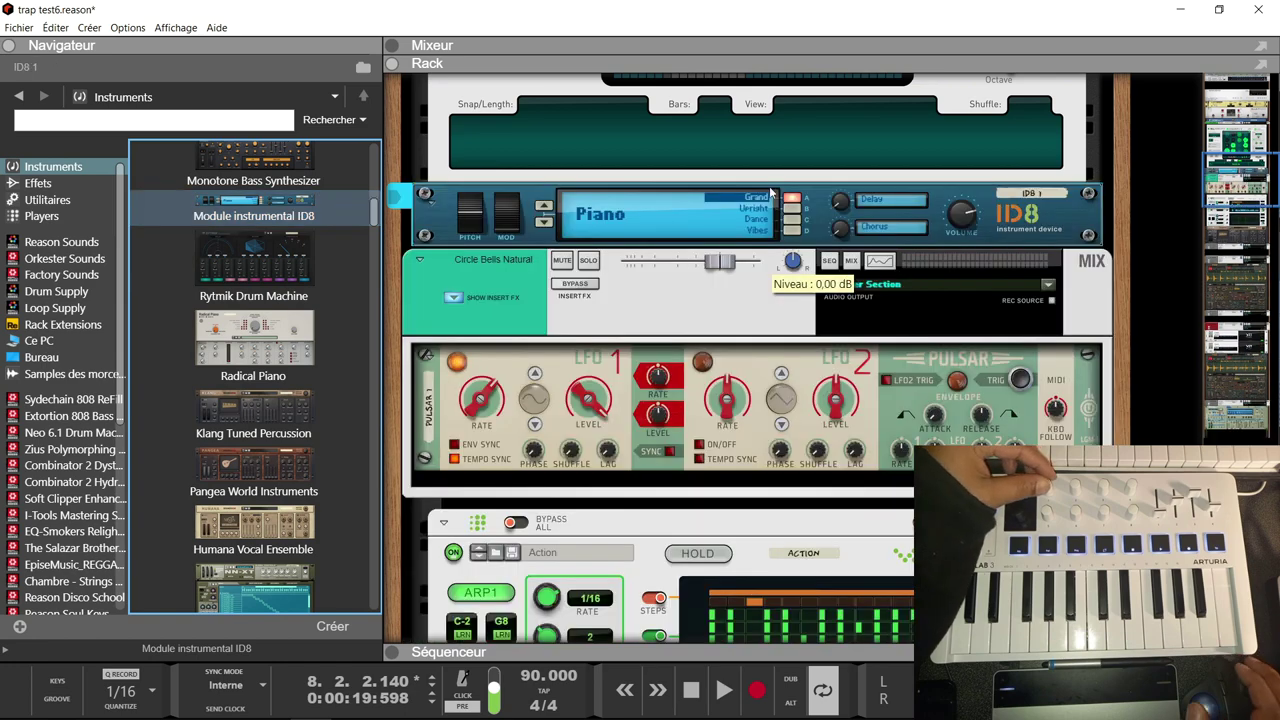
Solo the ID8 1 mix channel and start playback
{"action": "scroll", "coordinate": [769, 186], "scroll_direction": "up", "scroll_amount": 5}
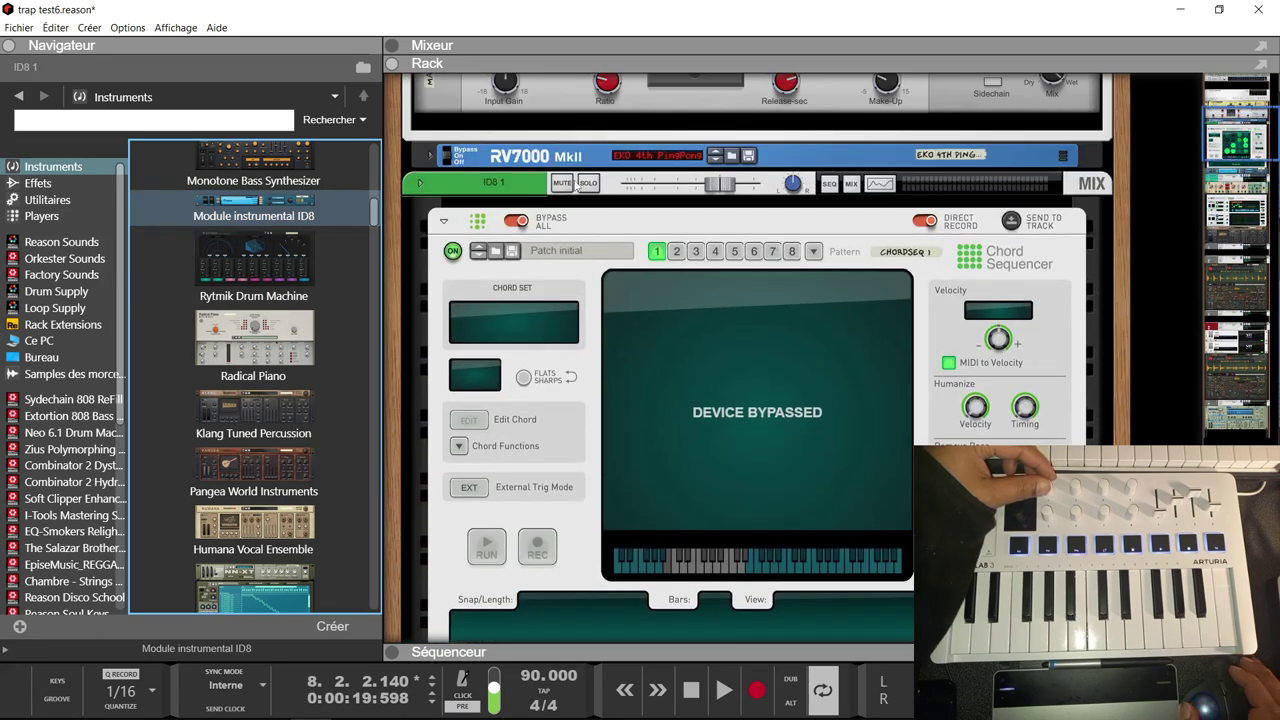
{"action": "left_click", "coordinate": [588, 184]}
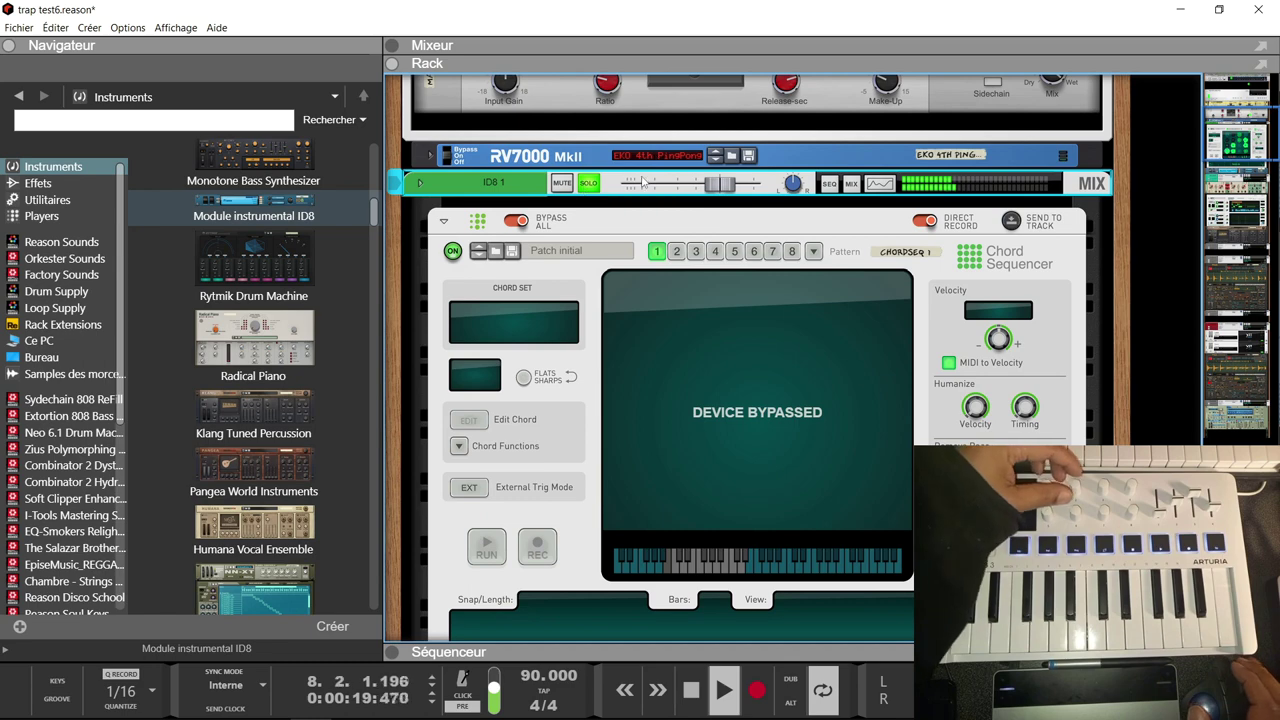
{"action": "scroll", "coordinate": [643, 181], "scroll_direction": "down", "scroll_amount": 1}
{"action": "scroll", "coordinate": [643, 181], "scroll_direction": "down", "scroll_amount": 9}
{"action": "scroll", "coordinate": [643, 181], "scroll_direction": "up", "scroll_amount": 2}
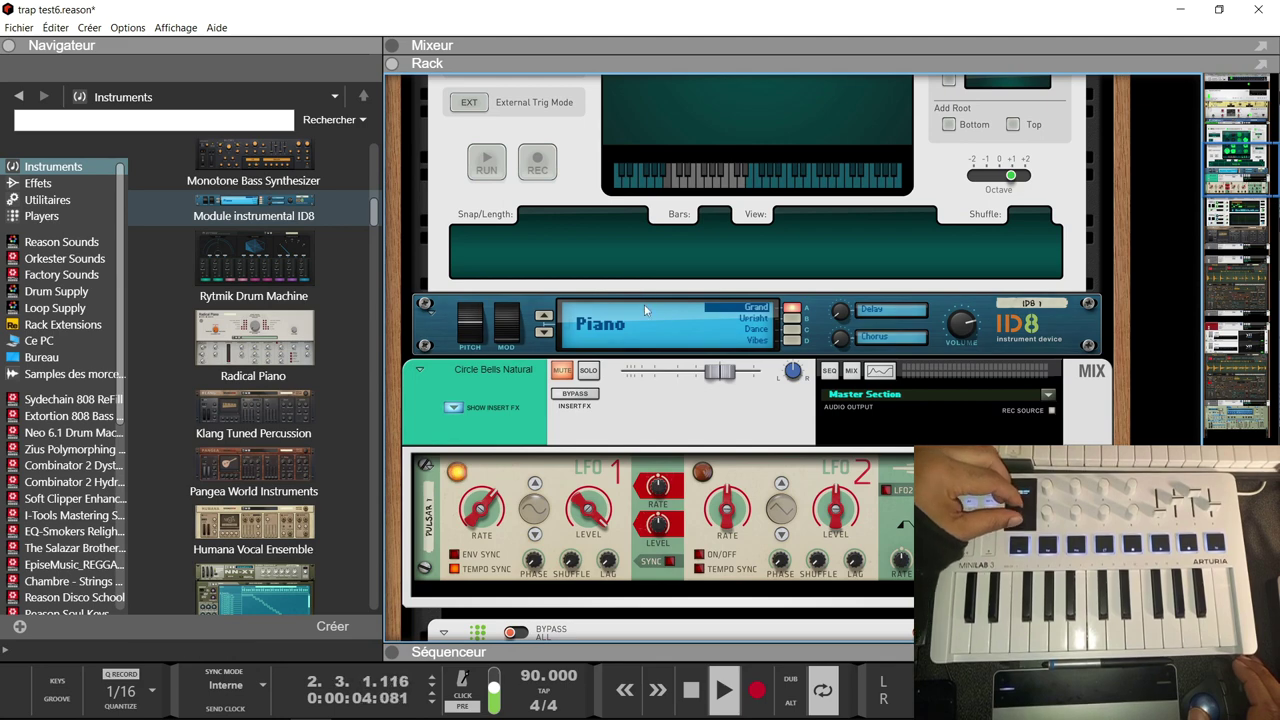
Switch the ID8 piano to the Vibes variation and turn off the solo on the ID8 1 mix channel
{"action": "scroll", "coordinate": [645, 300], "scroll_direction": "down", "scroll_amount": 5}
{"action": "scroll", "coordinate": [645, 310], "scroll_direction": "up", "scroll_amount": 5}
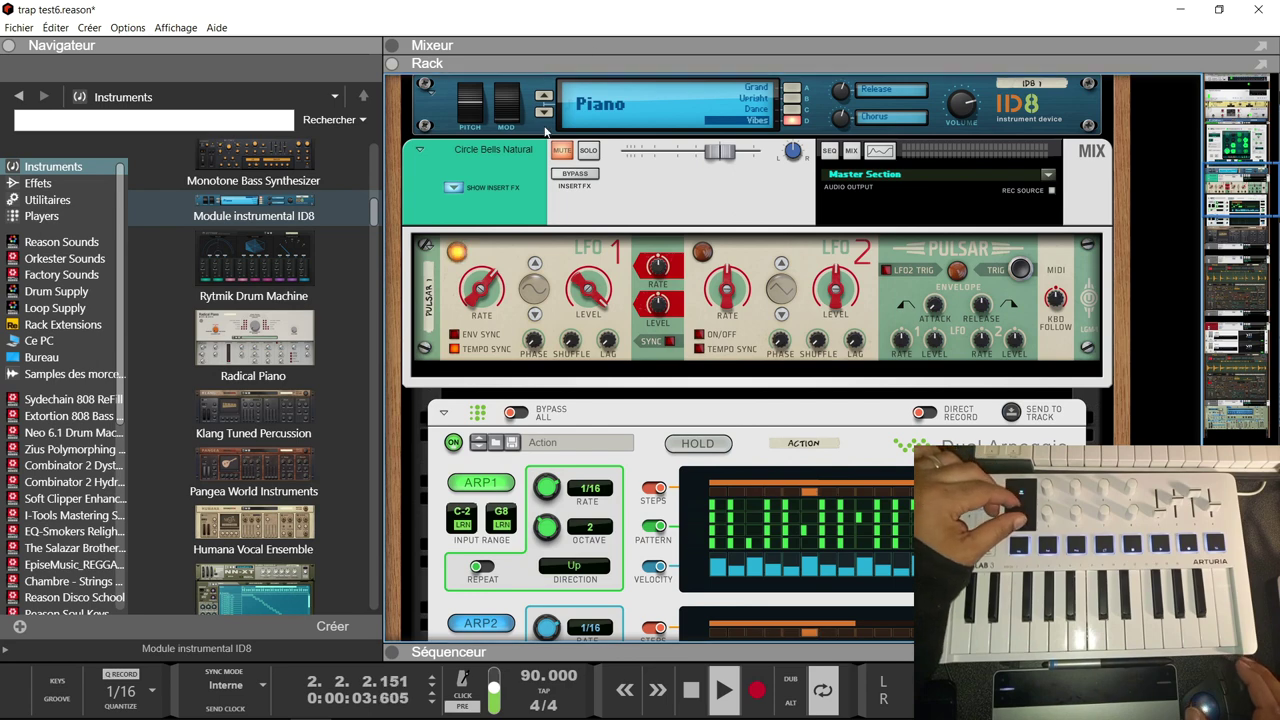
{"action": "scroll", "coordinate": [576, 103], "scroll_direction": "up", "scroll_amount": 4}
{"action": "scroll", "coordinate": [576, 103], "scroll_direction": "up", "scroll_amount": 7}
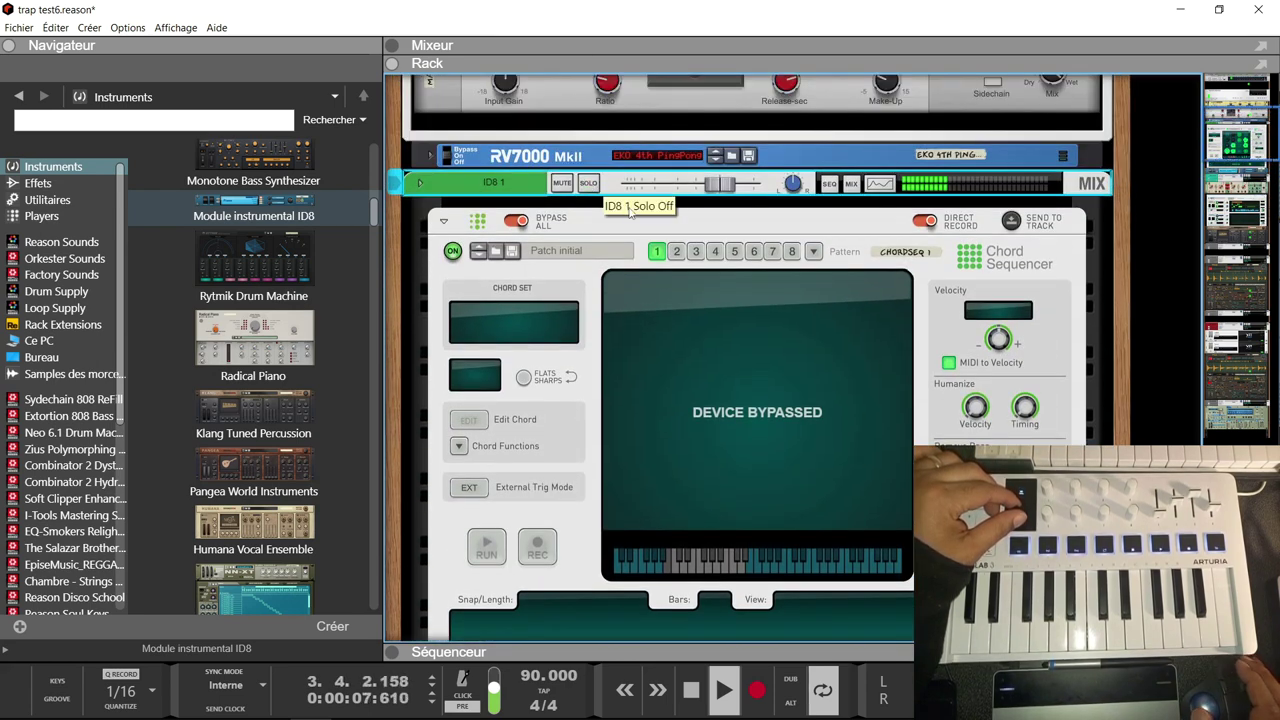
Change the ID8 sound category to Electric Piano and choose its Mark II variation
{"action": "scroll", "coordinate": [629, 212], "scroll_direction": "down", "scroll_amount": 4}
{"action": "scroll", "coordinate": [629, 212], "scroll_direction": "down", "scroll_amount": 3}
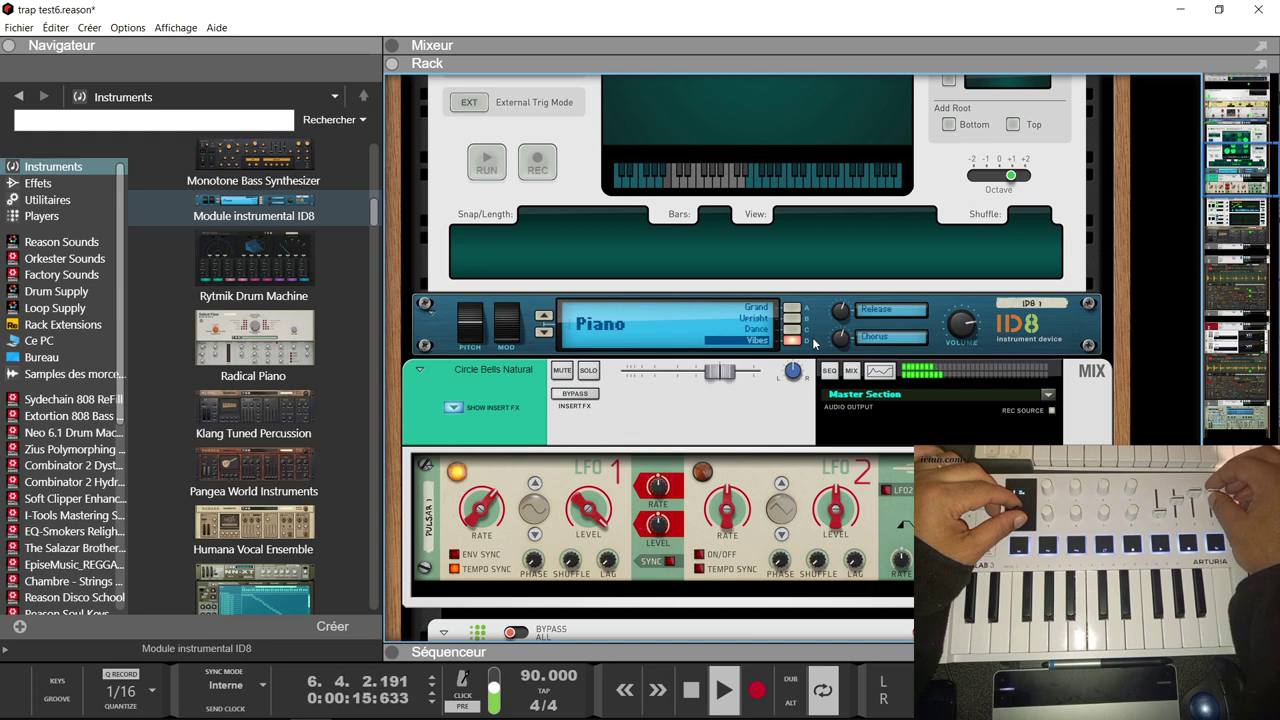
{"action": "left_click", "coordinate": [588, 332]}
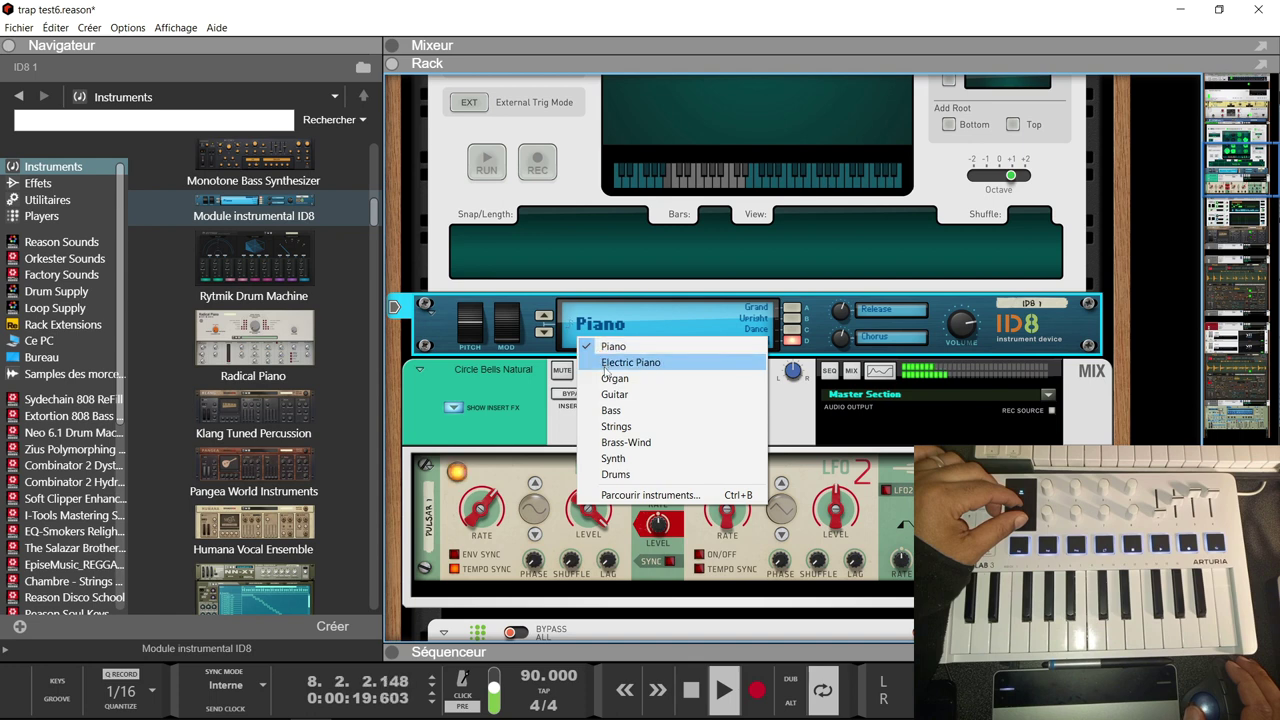
{"action": "left_click", "coordinate": [604, 366]}
{"action": "left_click", "coordinate": [758, 308]}
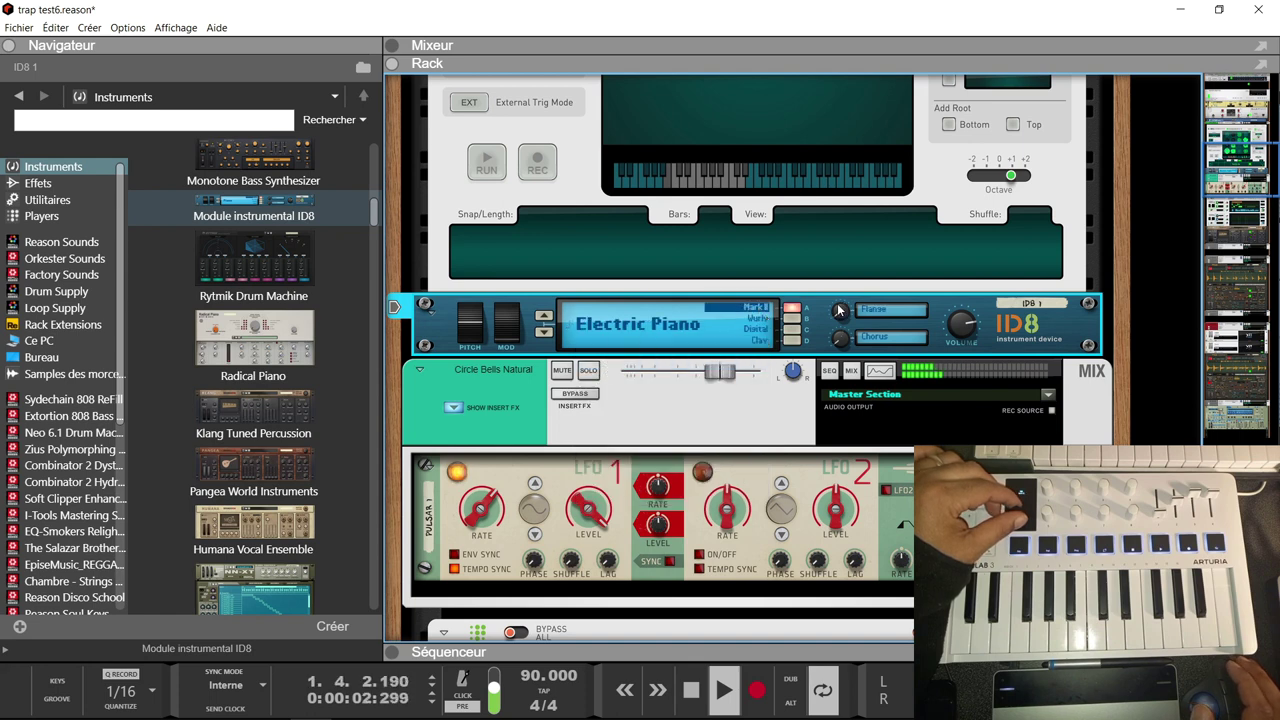
{"action": "mouse_move", "coordinate": [839, 311]}
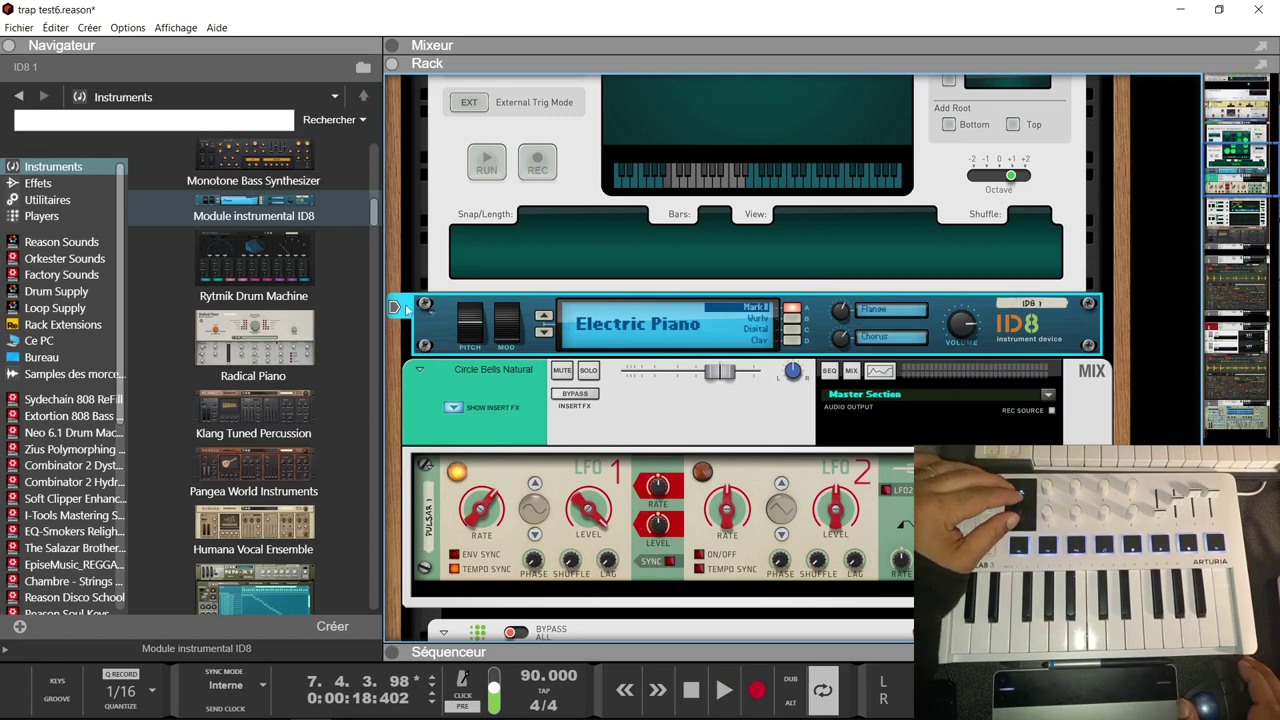
Replace the ID8 device in the rack with Radical Keys from the Instruments collection and solo the RadKey 1 mix channel
{"action": "scroll", "coordinate": [407, 312], "scroll_direction": "down", "scroll_amount": 3}
{"action": "scroll", "coordinate": [420, 300], "scroll_direction": "up", "scroll_amount": 6}
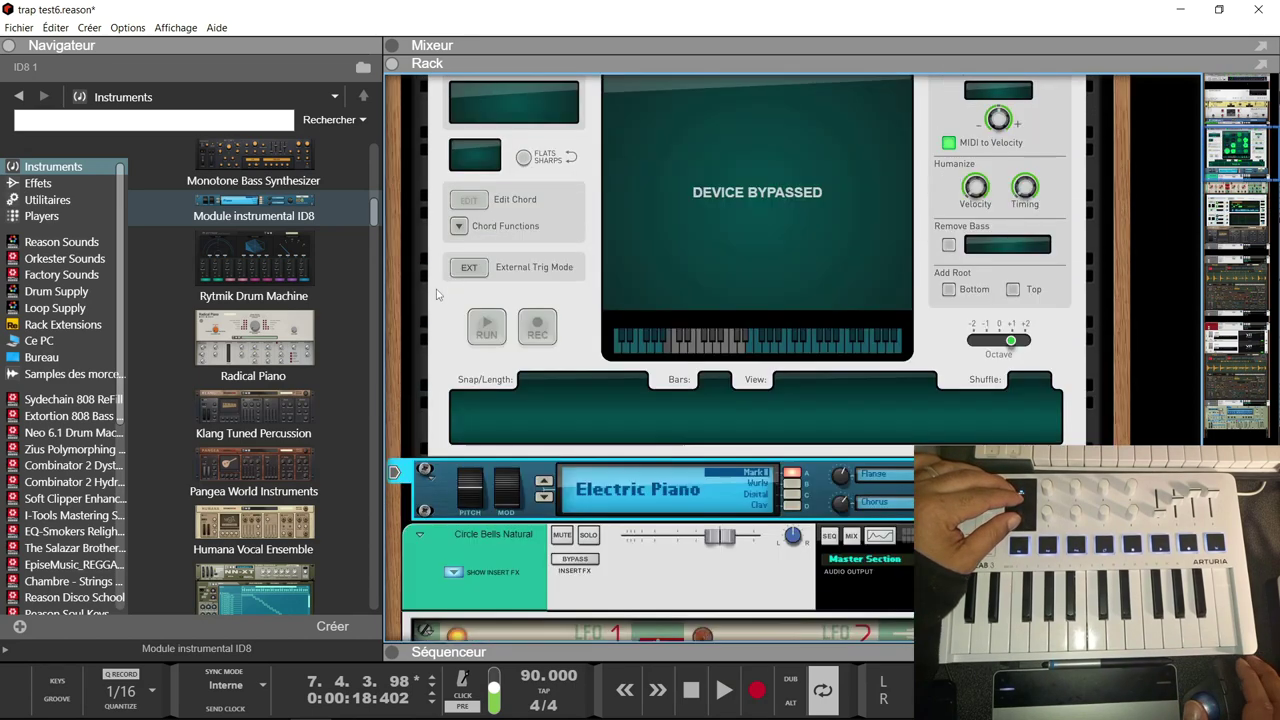
{"action": "scroll", "coordinate": [204, 383], "scroll_direction": "down", "scroll_amount": 10}
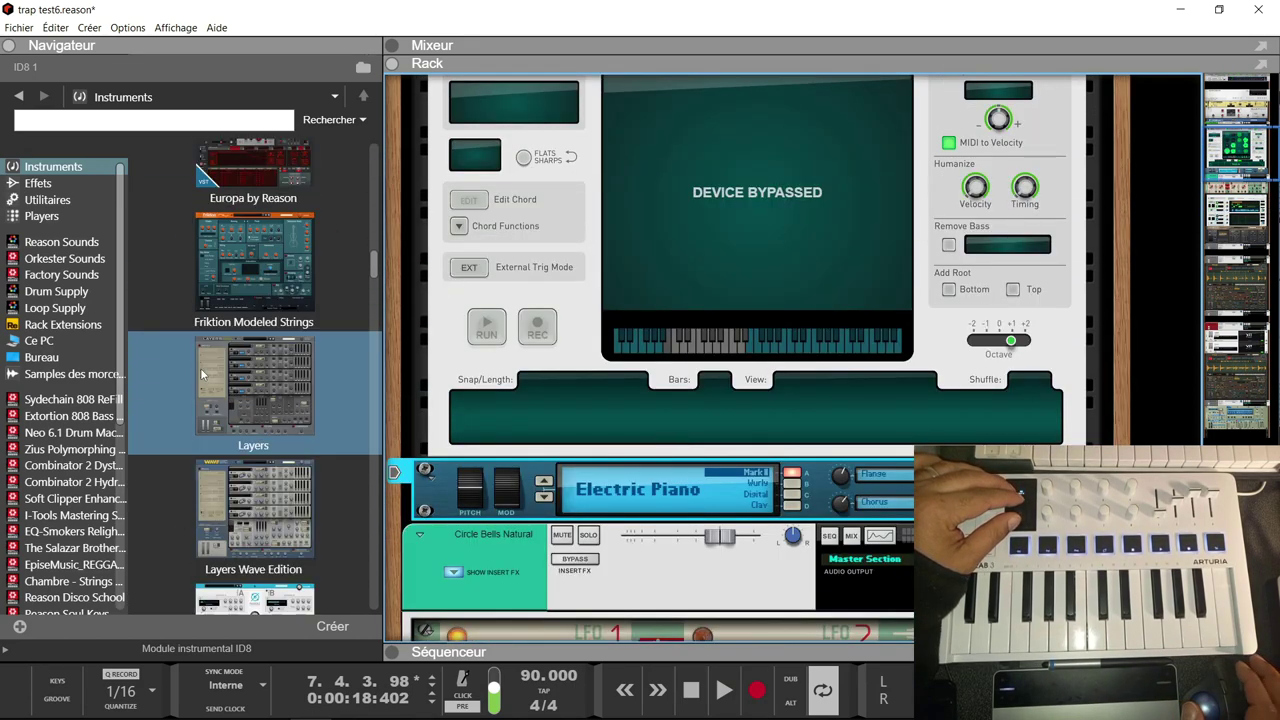
{"action": "scroll", "coordinate": [204, 373], "scroll_direction": "down", "scroll_amount": 5}
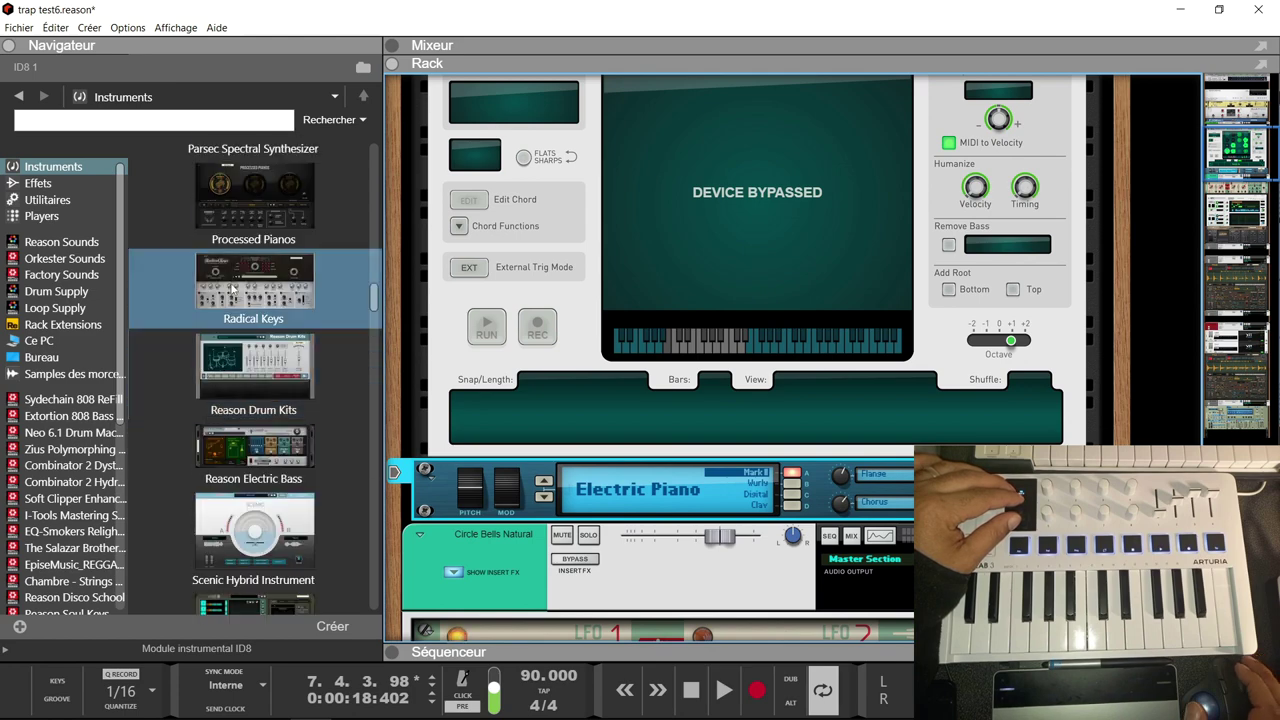
{"action": "left_click_drag", "start_coordinate": [253, 277], "coordinate": [547, 488]}
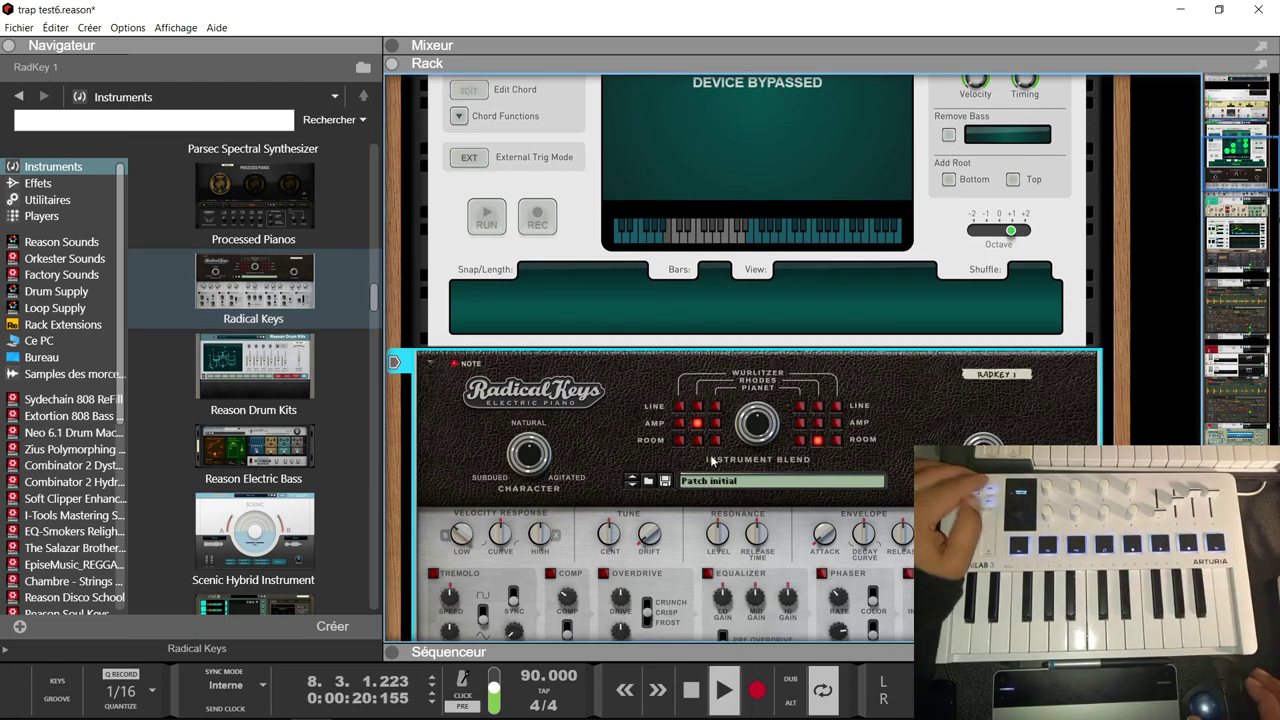
{"action": "scroll", "coordinate": [745, 388], "scroll_direction": "up", "scroll_amount": 5}
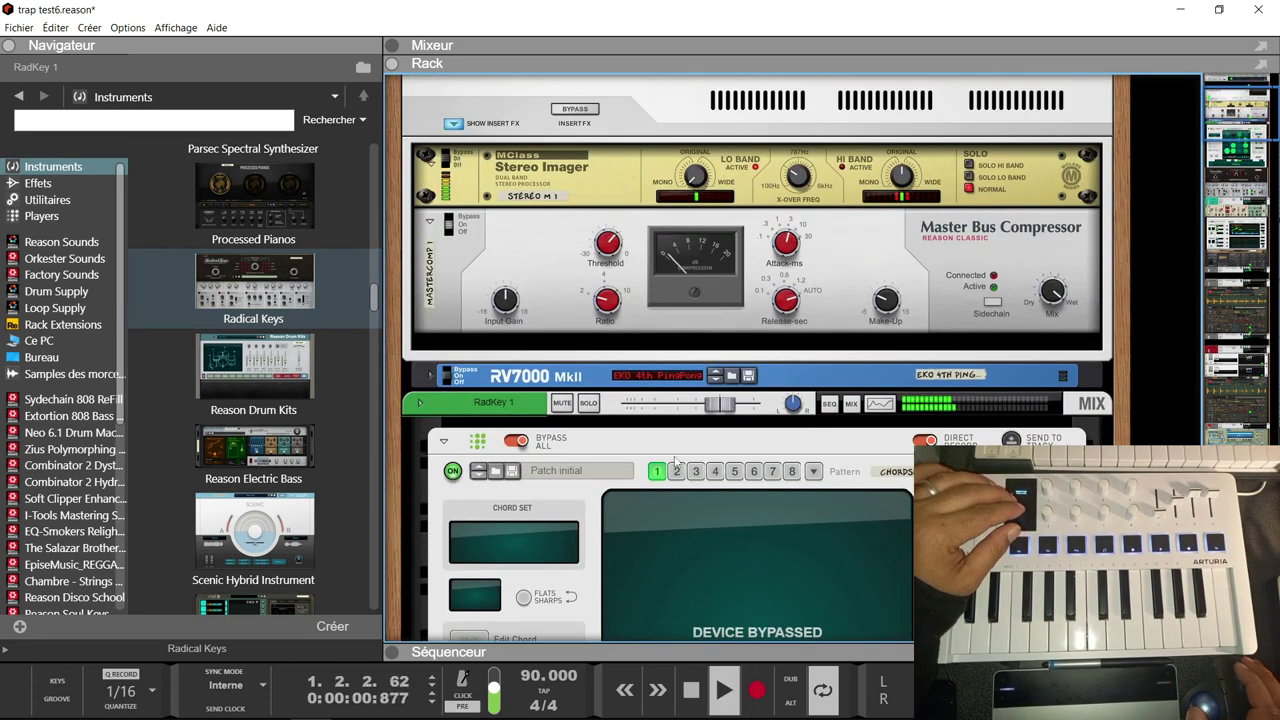
{"action": "scroll", "coordinate": [786, 499], "scroll_direction": "down", "scroll_amount": 6}
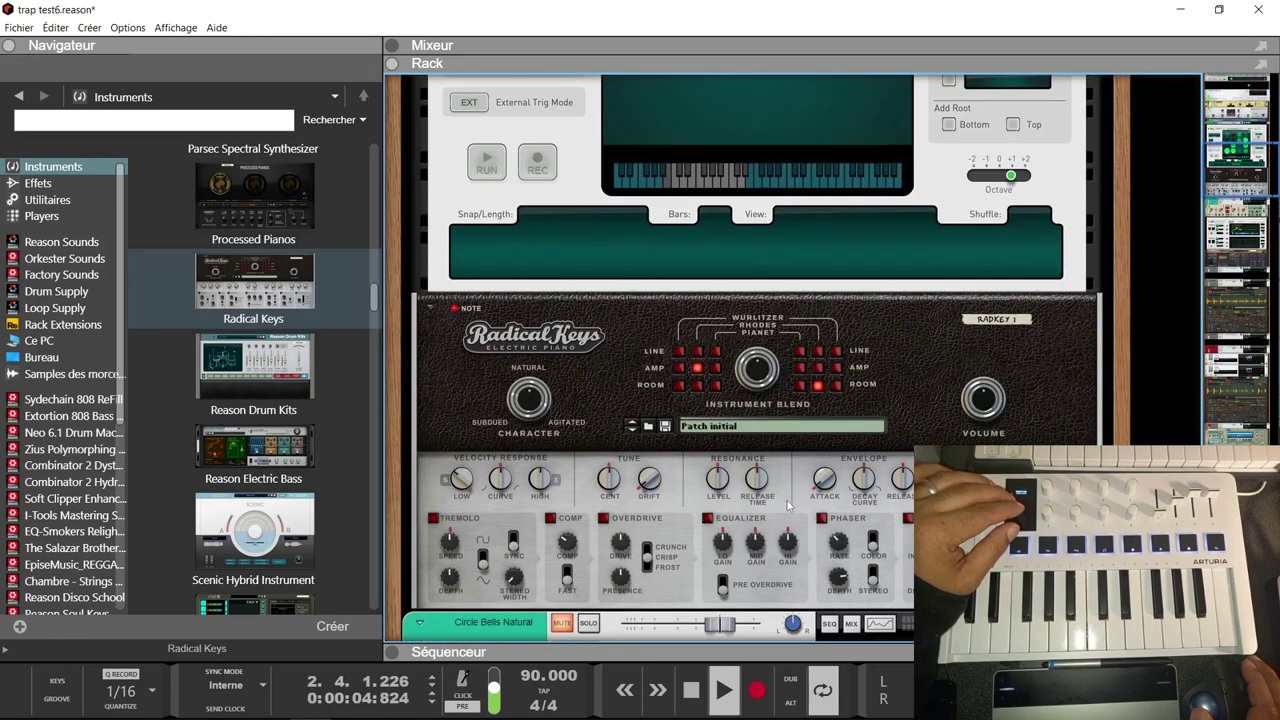
Add remote override mappings on RadKey 1 from the Arturia MiniLab3, with encoder1 controlling Character and encoder2 controlling Instrument Blend
{"action": "right_click", "coordinate": [531, 403]}
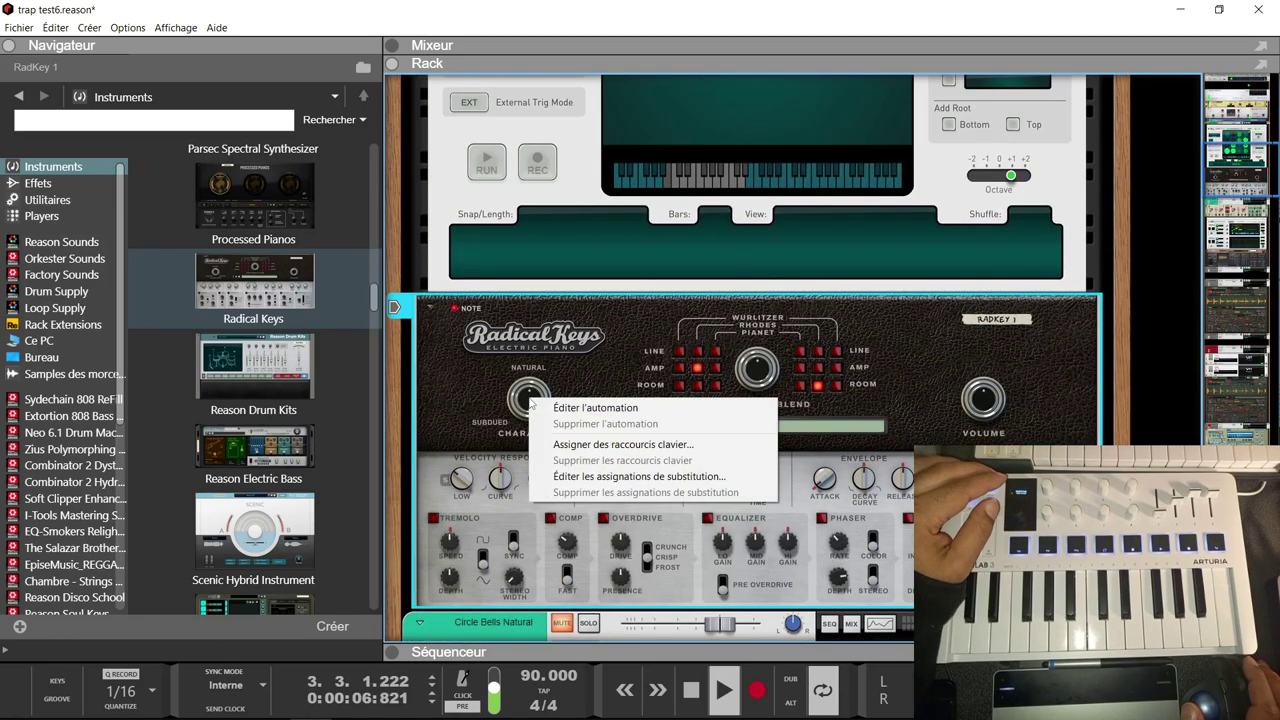
{"action": "left_click", "coordinate": [611, 477]}
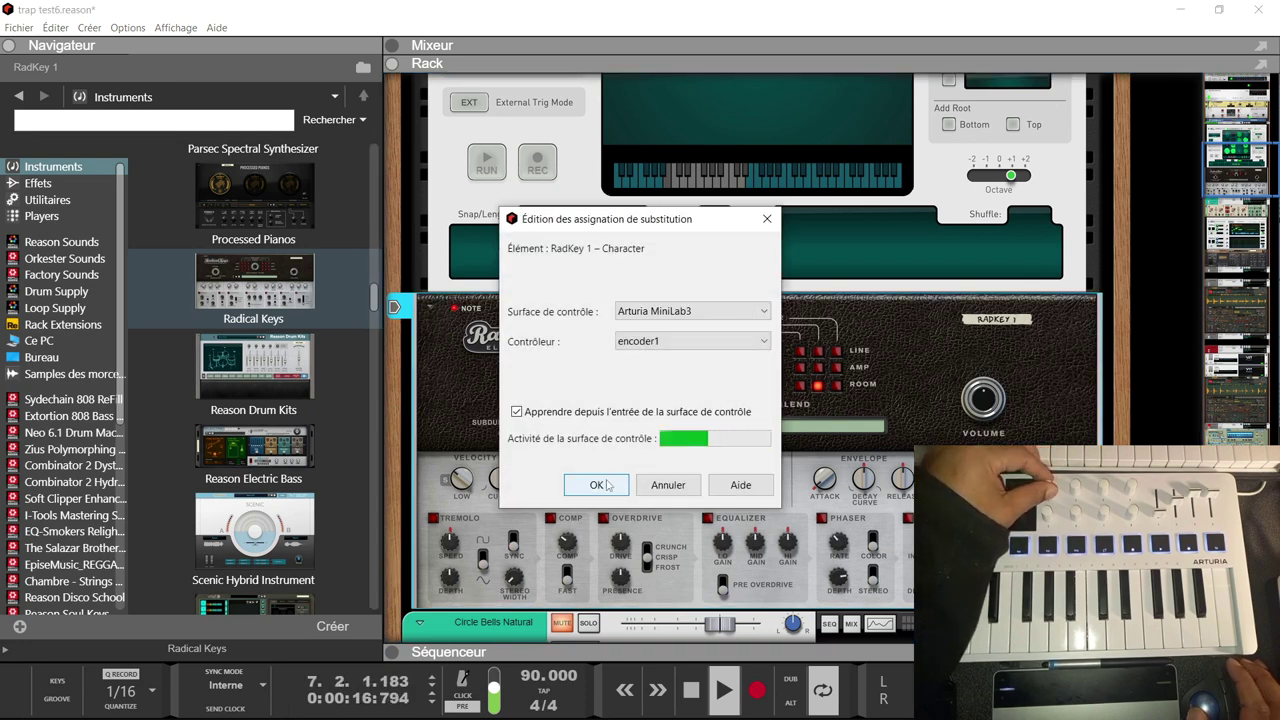
{"action": "left_click", "coordinate": [596, 484]}
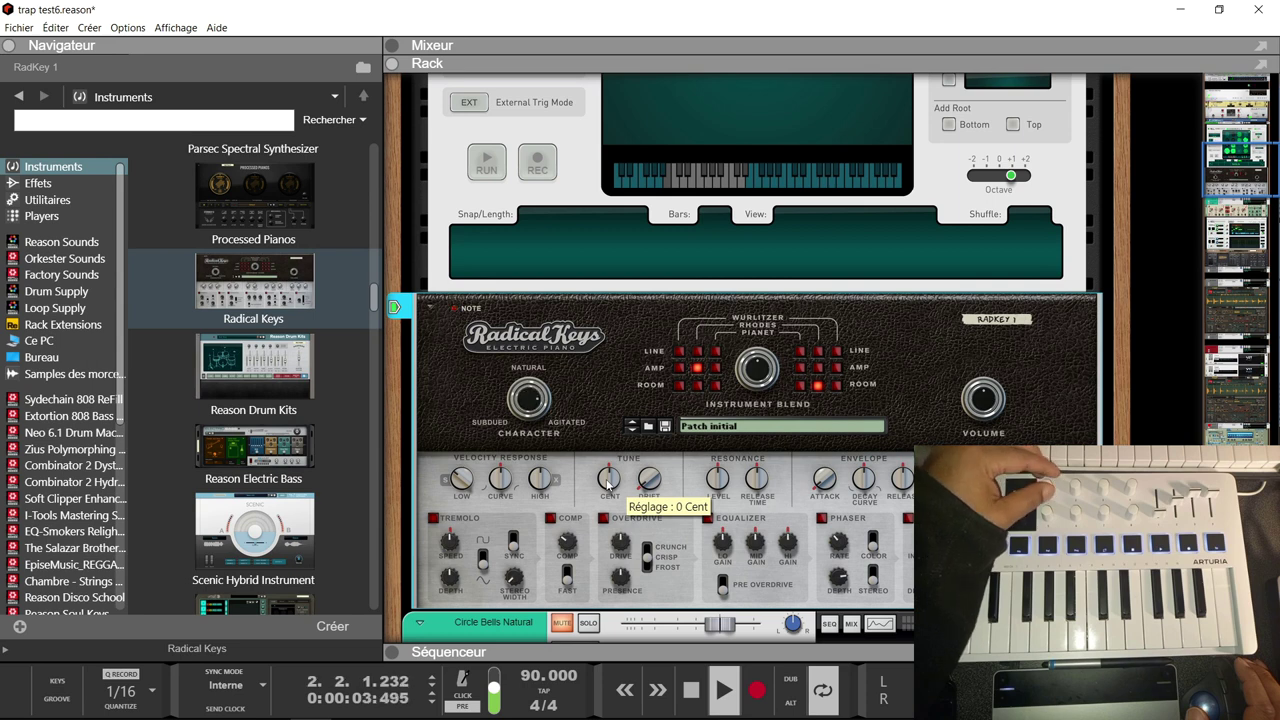
{"action": "right_click", "coordinate": [762, 370]}
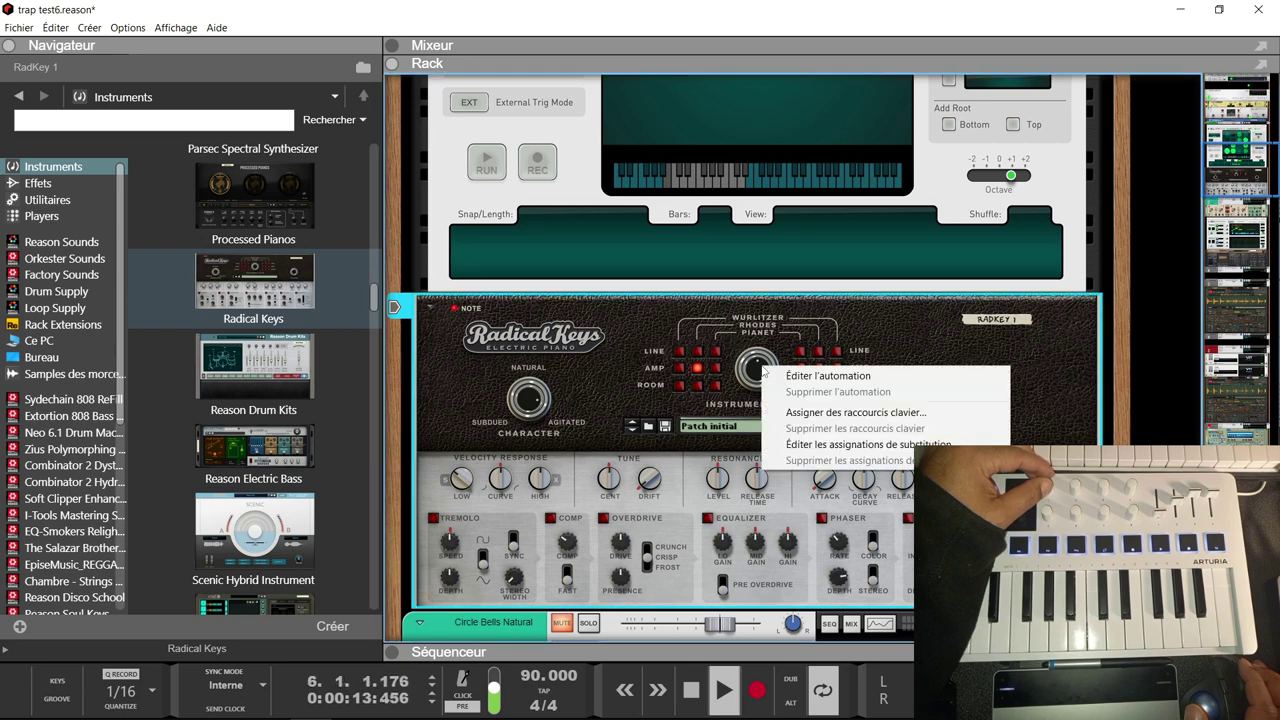
{"action": "left_click", "coordinate": [821, 446]}
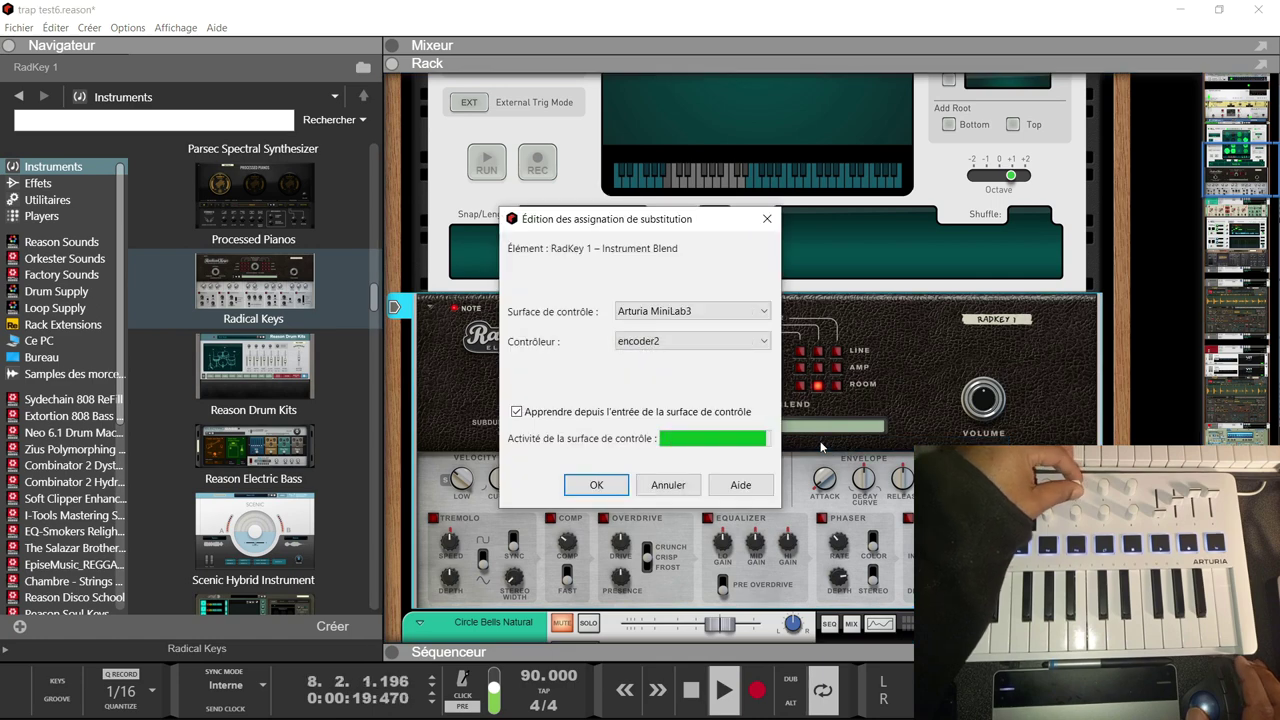
{"action": "left_click", "coordinate": [604, 490]}
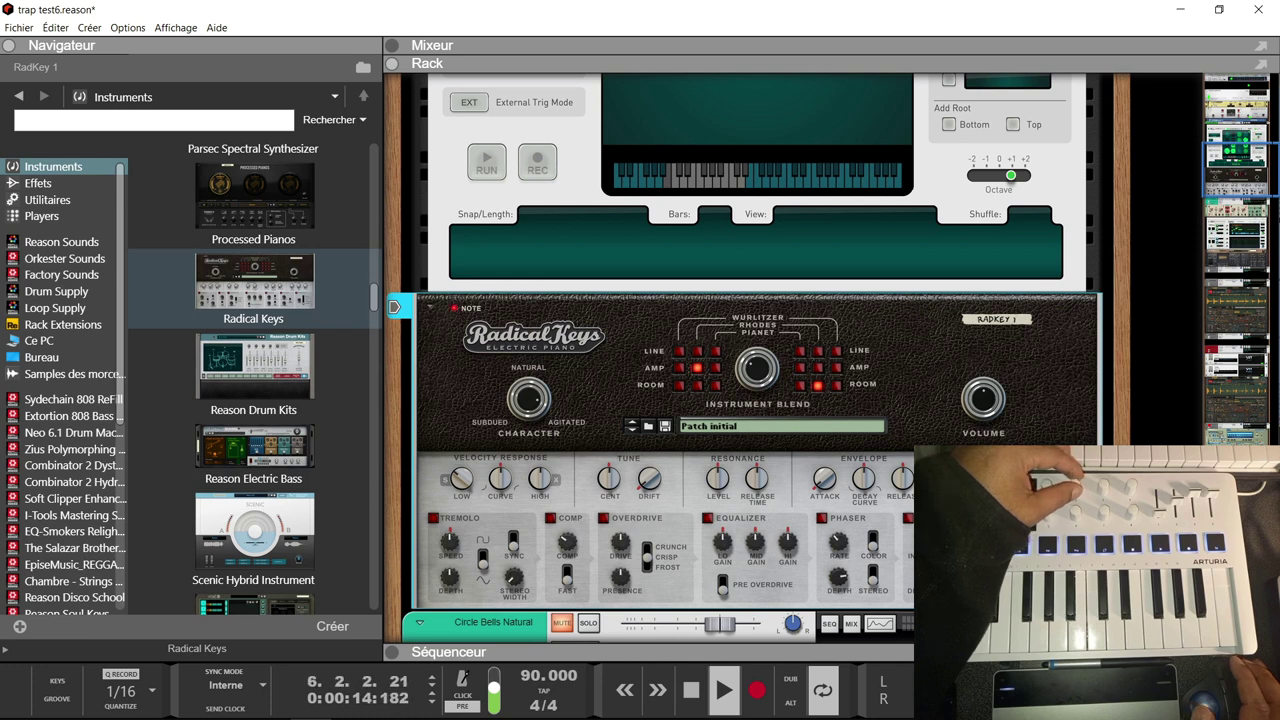
Map RadKey 1's Ambience Level to encoder3 of the Arturia MiniLab3 and turn off the solo on the RadKey 1 mix channel
{"action": "left_click", "coordinate": [907, 519]}
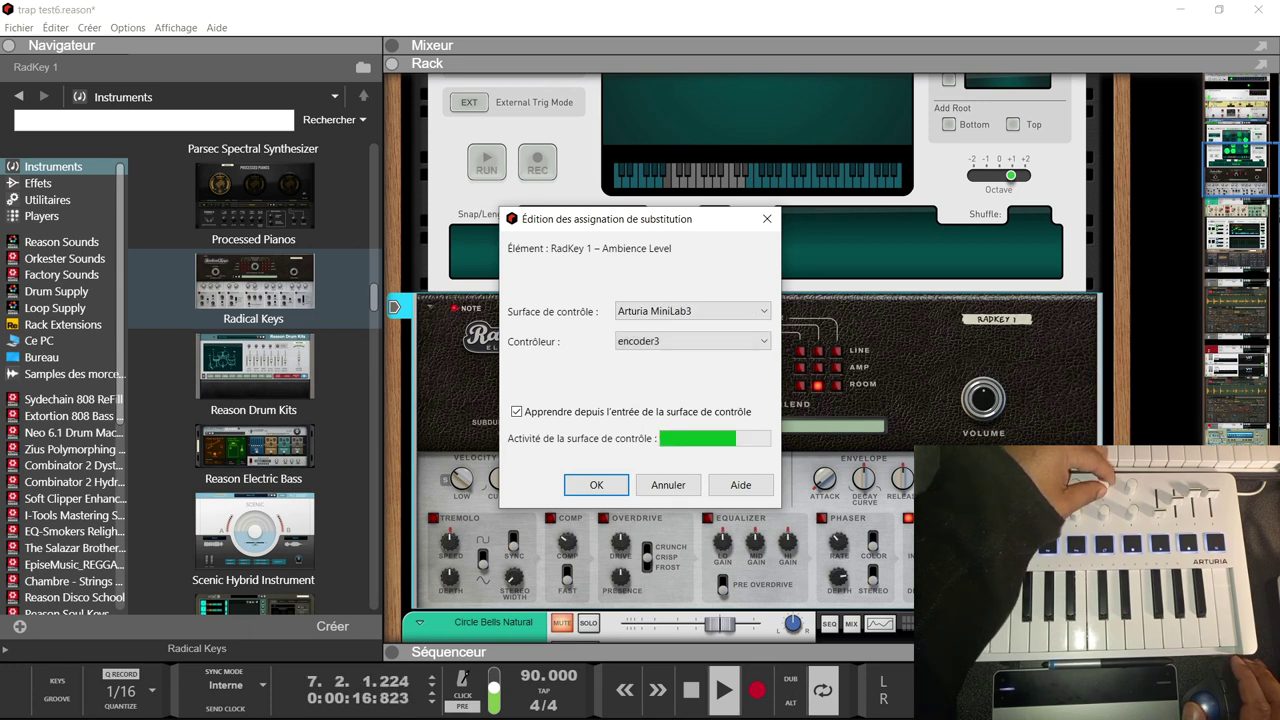
{"action": "left_click", "coordinate": [623, 486]}
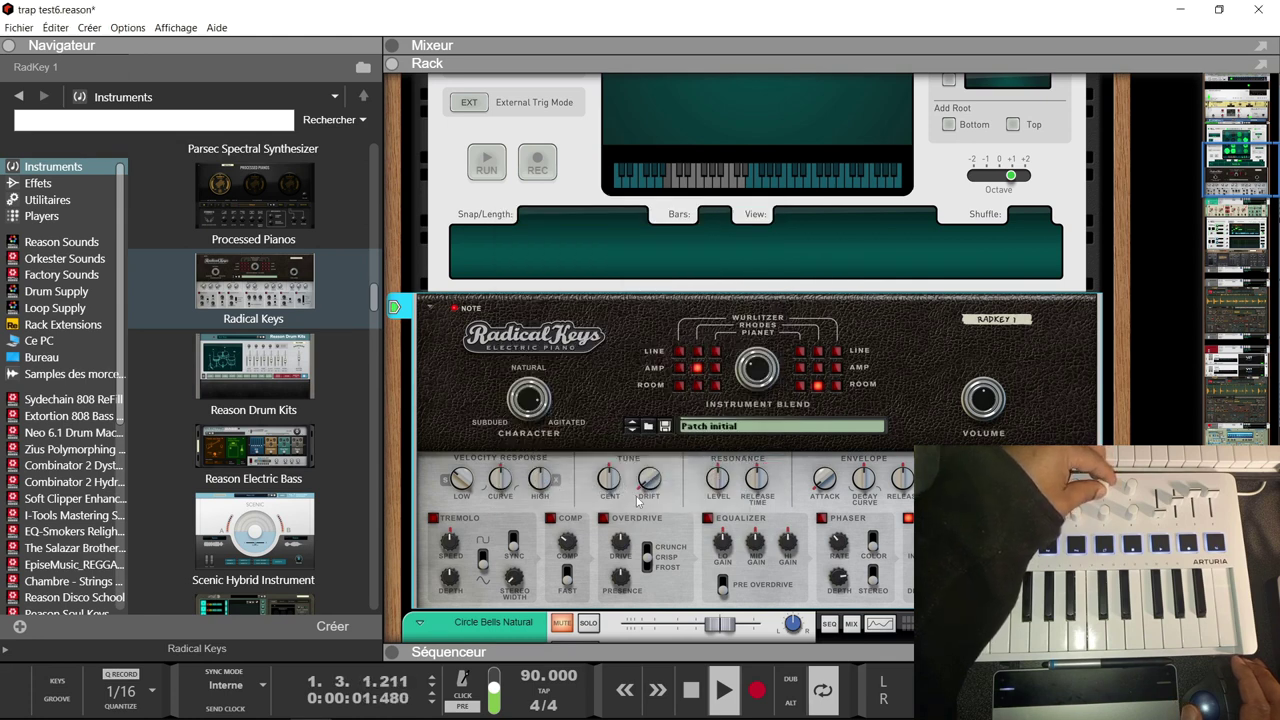
{"action": "scroll", "coordinate": [626, 460], "scroll_direction": "up", "scroll_amount": 8}
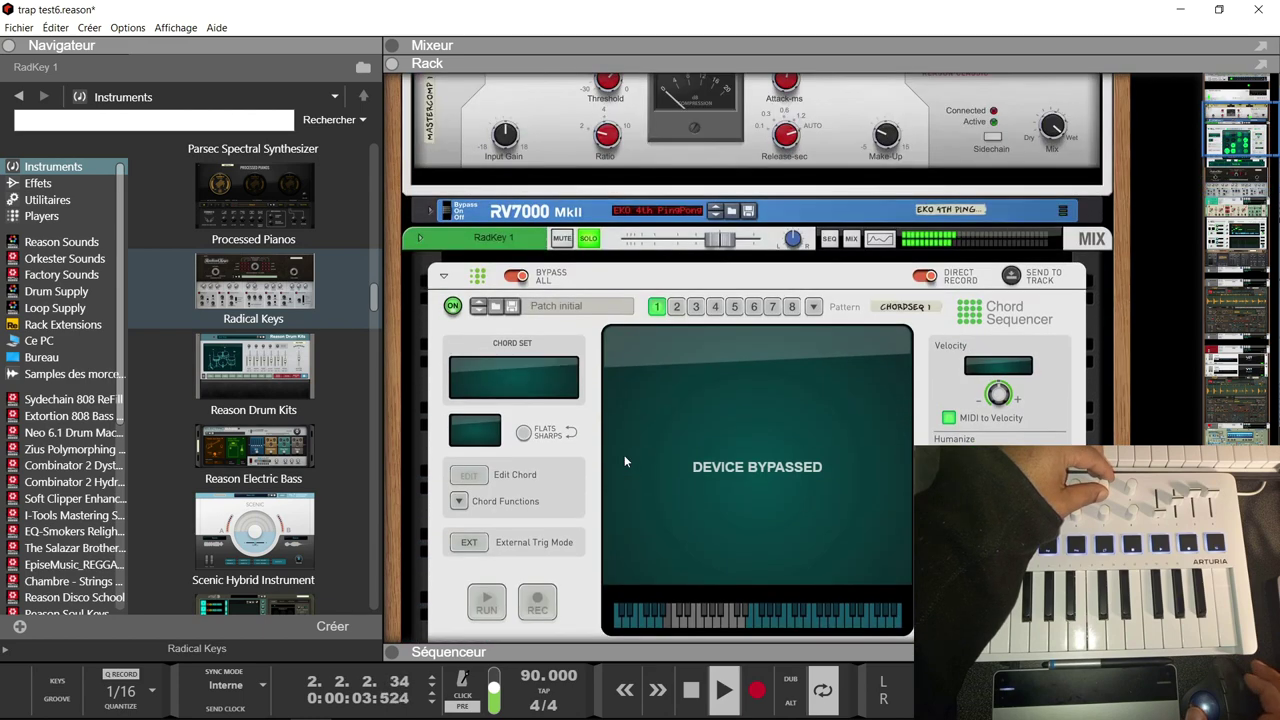
{"action": "scroll", "coordinate": [781, 446], "scroll_direction": "down", "scroll_amount": 7}
{"action": "scroll", "coordinate": [781, 446], "scroll_direction": "down", "scroll_amount": 3}
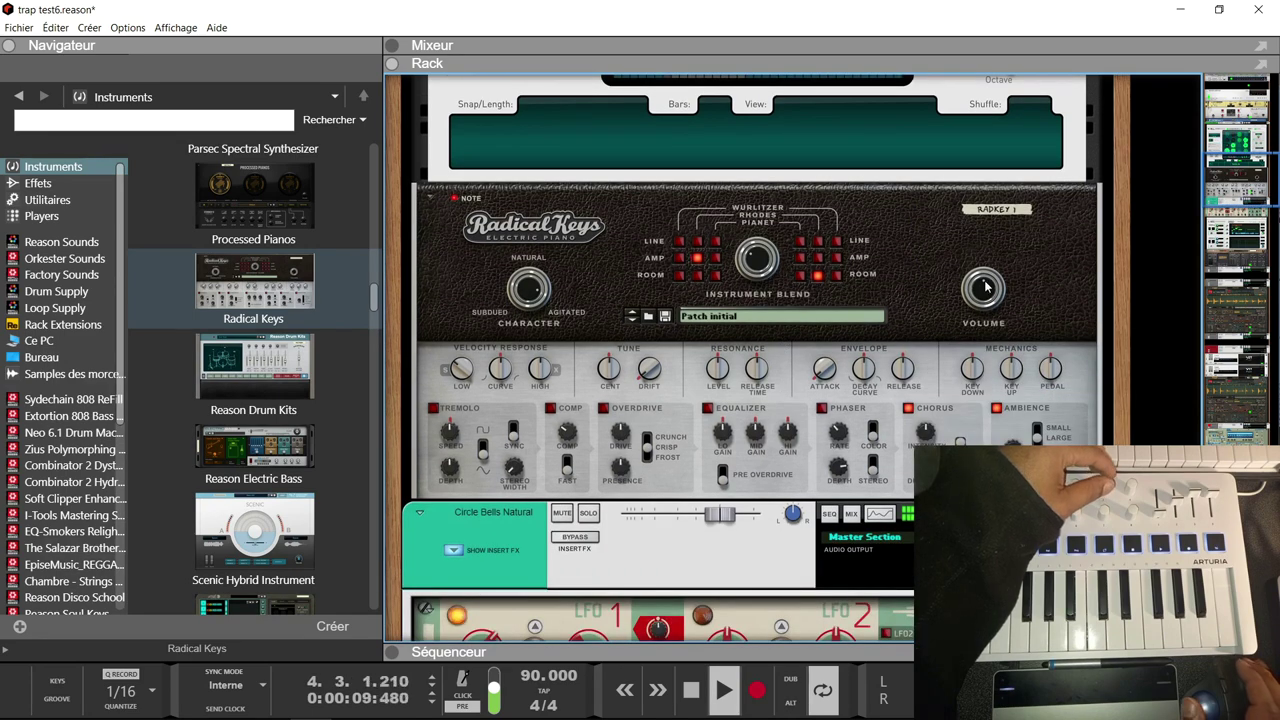
Map RadKey 1's Master Volume to fader4 of the Arturia MiniLab3 with a remote override
{"action": "left_click", "coordinate": [987, 290]}
{"action": "right_click", "coordinate": [984, 285]}
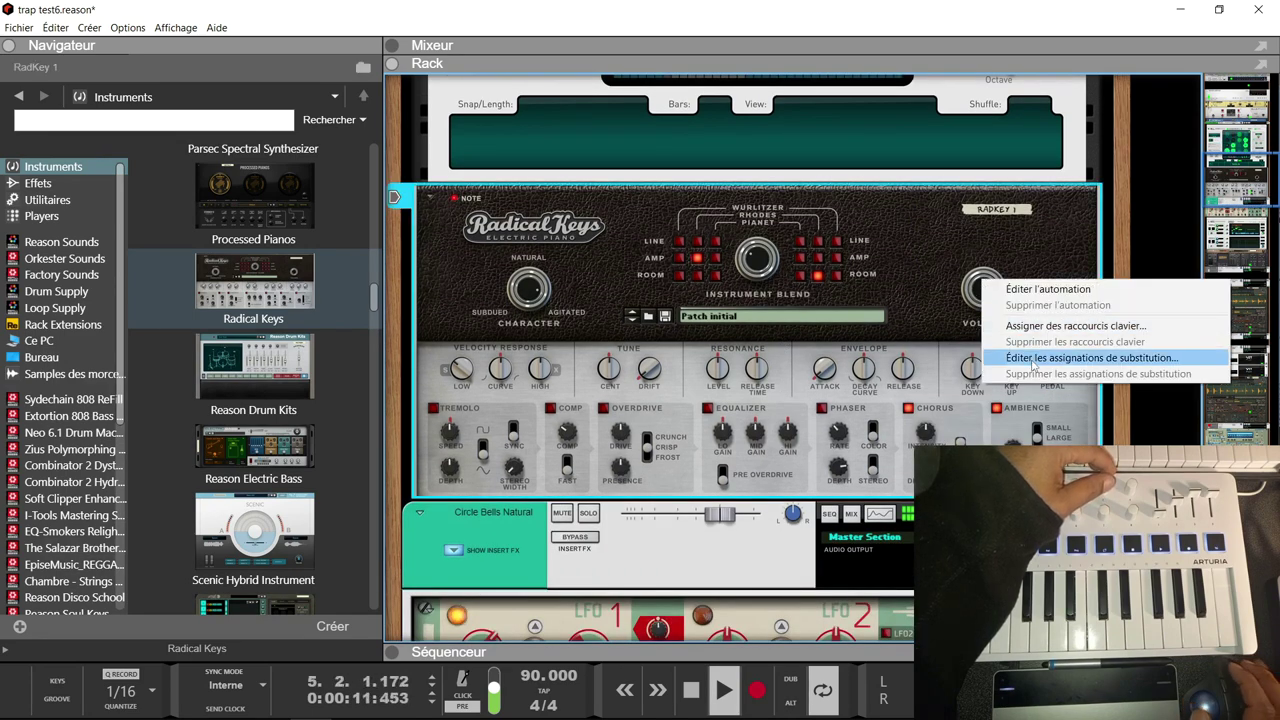
{"action": "left_click", "coordinate": [1034, 358]}
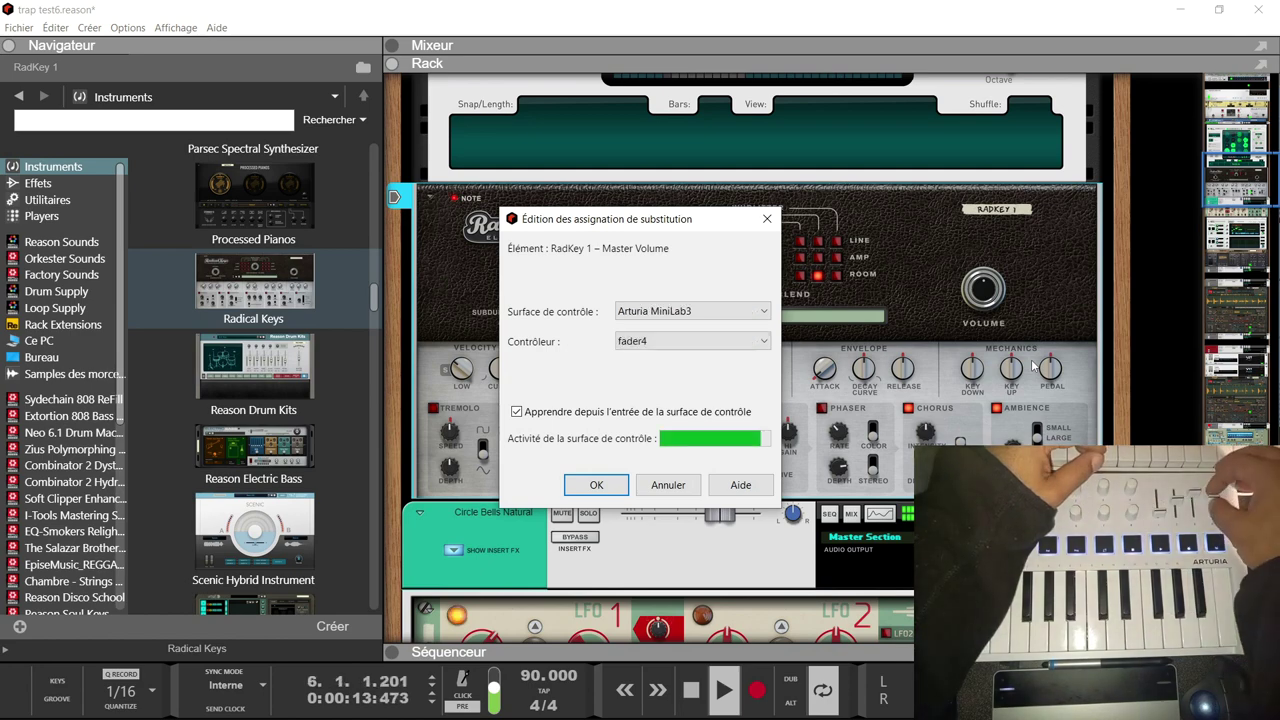
{"action": "left_click", "coordinate": [596, 485]}
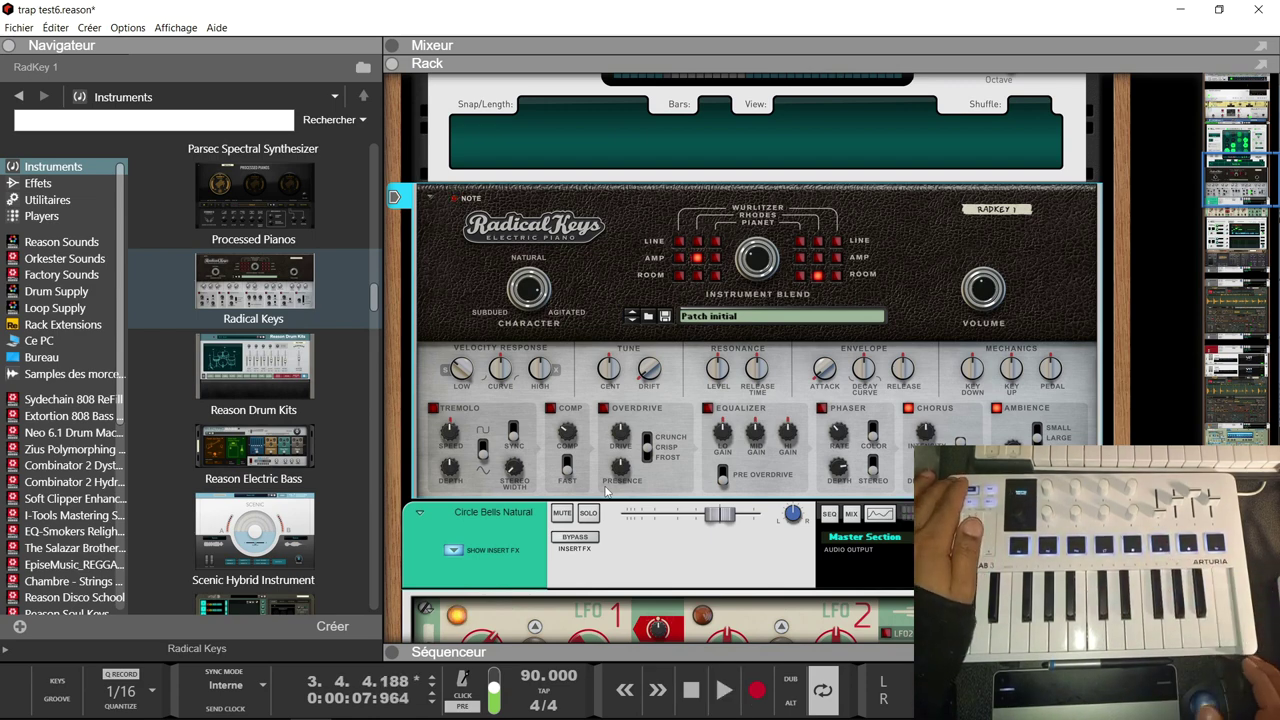
Add the Xpand!2_x64 VST instrument to the empty space below the HI-HAT NN-19 sampler in the rack
{"action": "scroll", "coordinate": [760, 304], "scroll_direction": "down", "scroll_amount": 15}
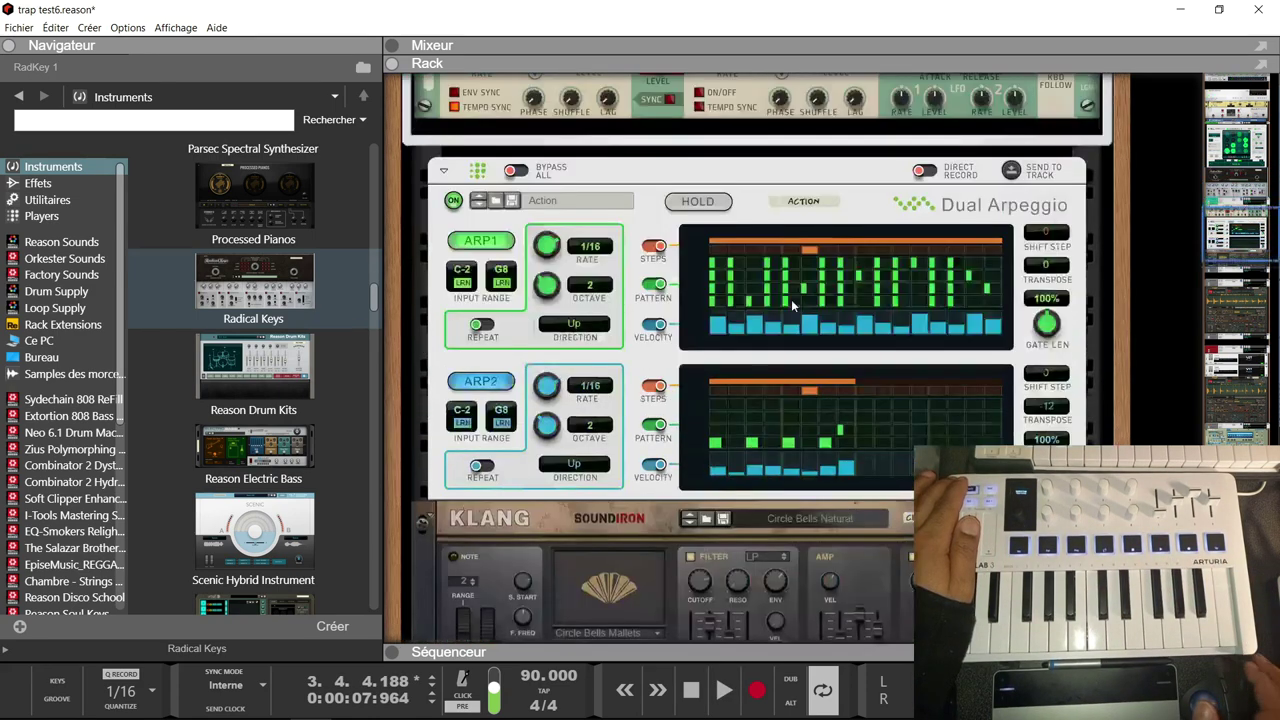
{"action": "scroll", "coordinate": [792, 305], "scroll_direction": "down", "scroll_amount": 15}
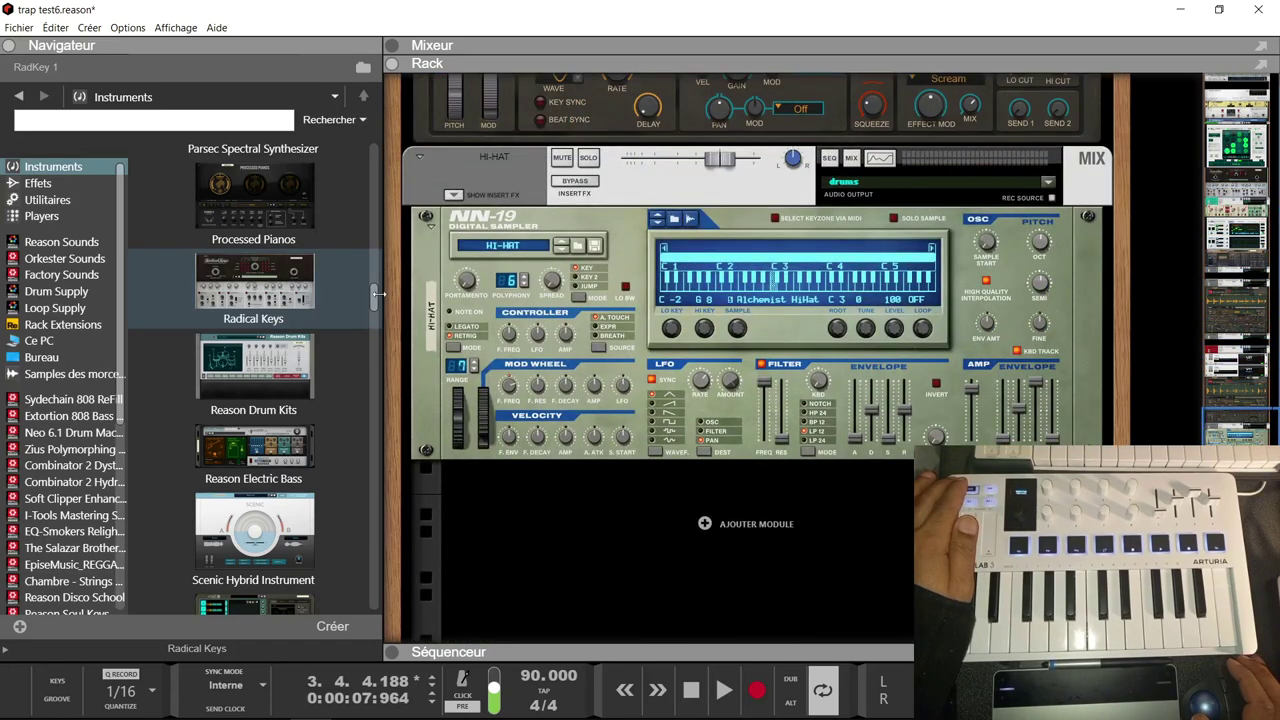
{"action": "scroll", "coordinate": [361, 326], "scroll_direction": "down", "scroll_amount": 5}
{"action": "left_click_drag", "start_coordinate": [361, 326], "coordinate": [370, 420]}
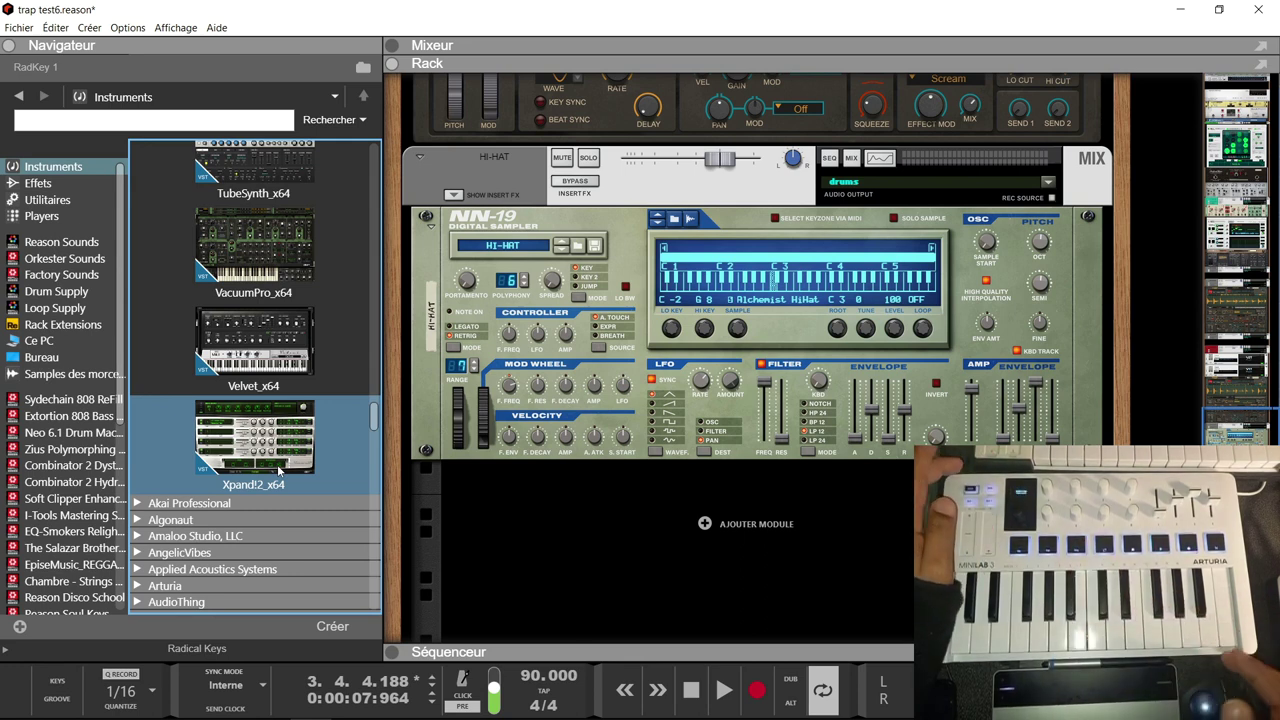
{"action": "left_click_drag", "start_coordinate": [232, 440], "coordinate": [722, 538]}
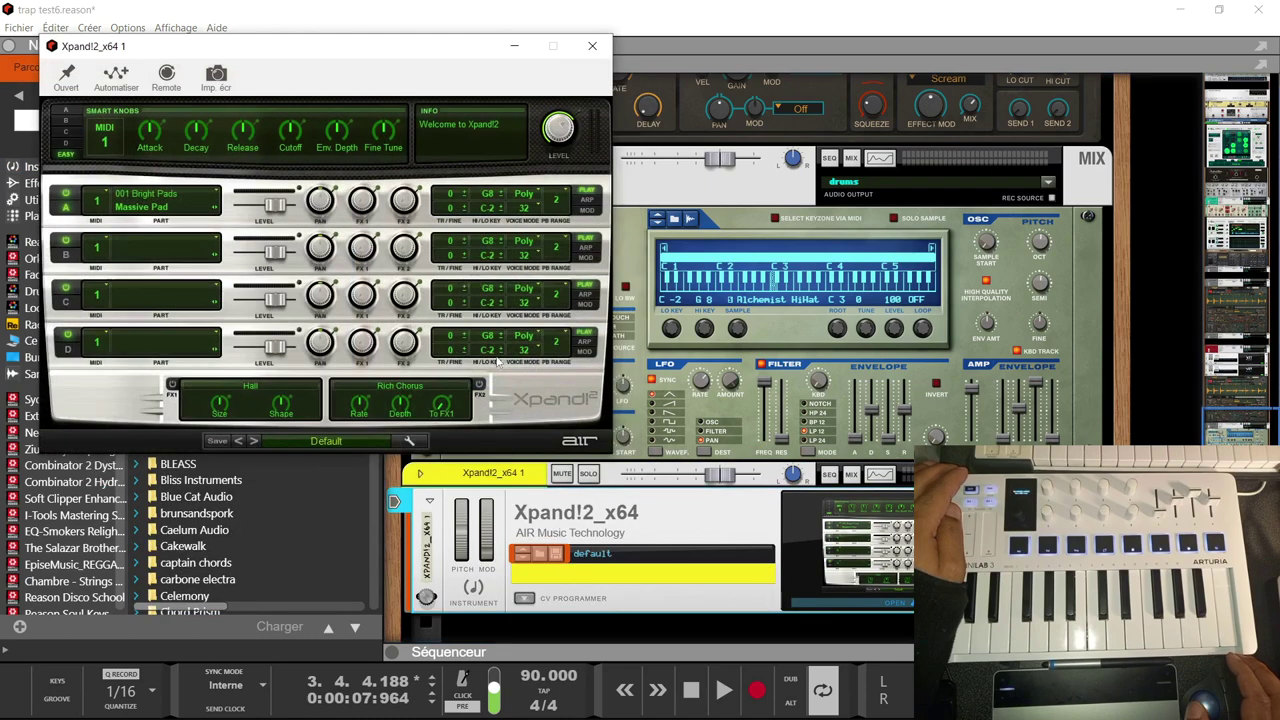
Load the Simple Arpeggios preset +27 Soft Electro in Xpand!2, and step forward through the presets to 07 Soft Sync
{"action": "left_click", "coordinate": [343, 444]}
{"action": "mouse_move", "coordinate": [345, 499]}
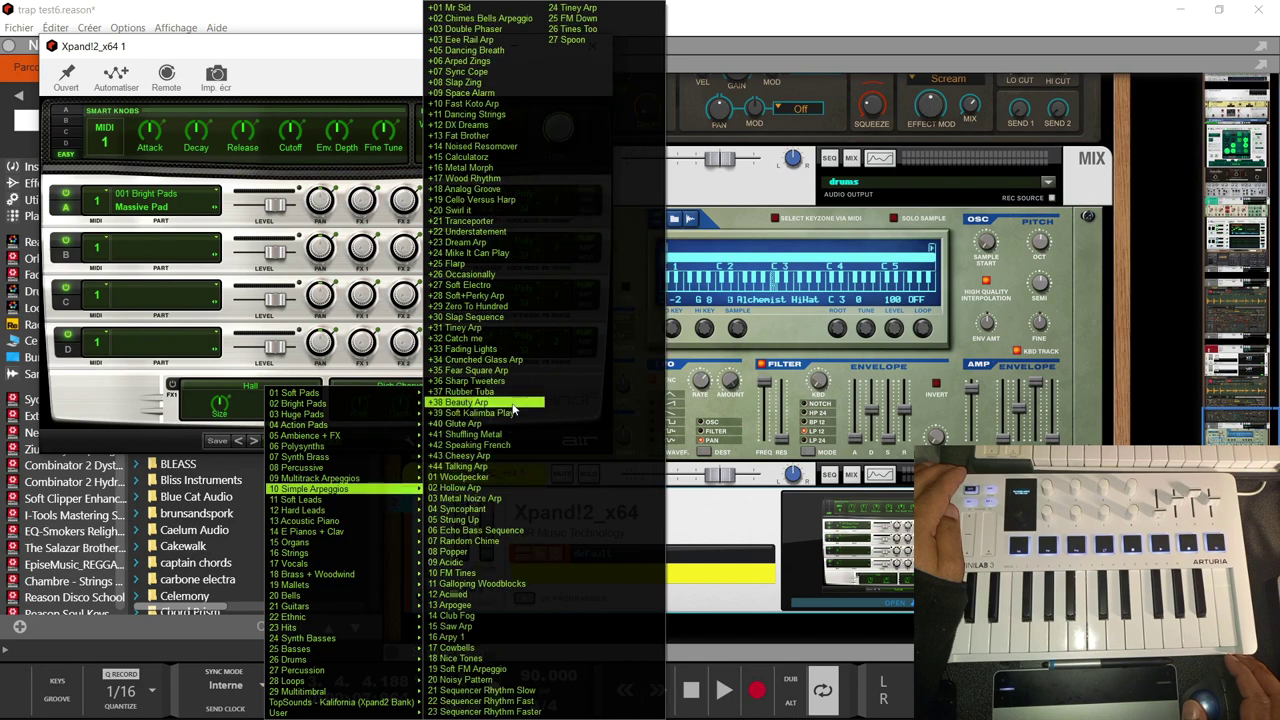
{"action": "left_click", "coordinate": [513, 289]}
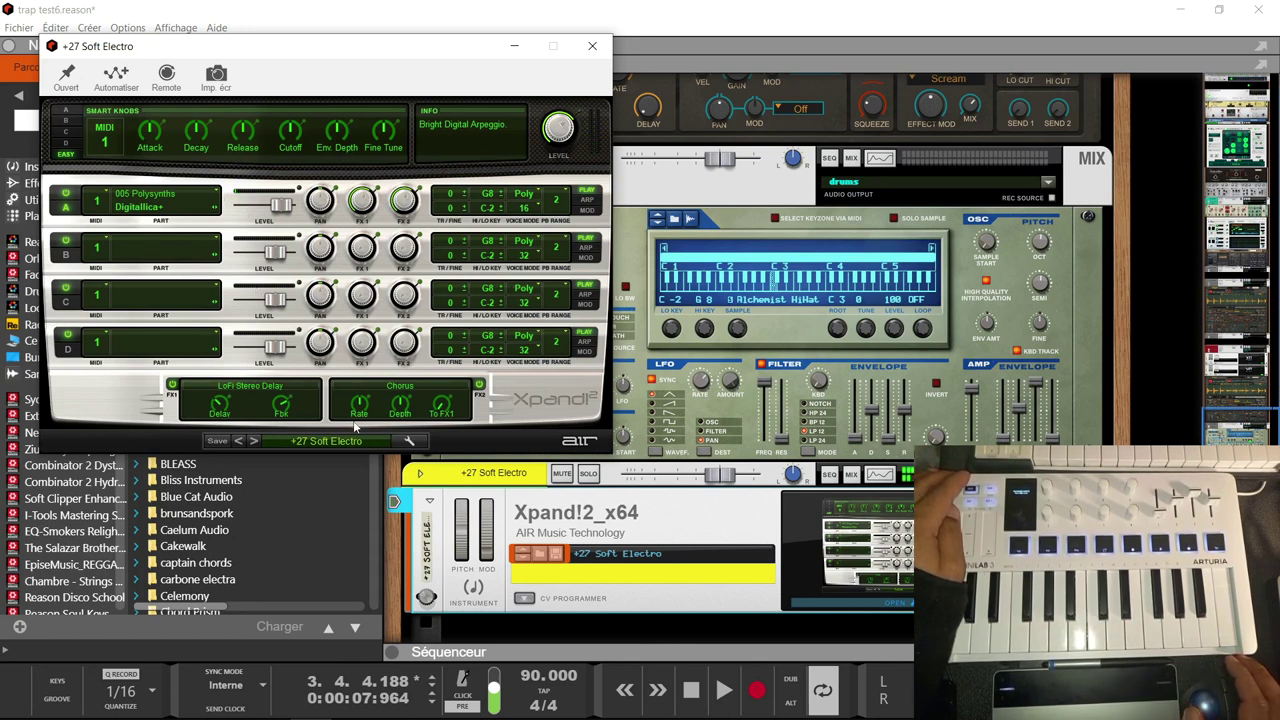
{"action": "left_click", "coordinate": [253, 441]}
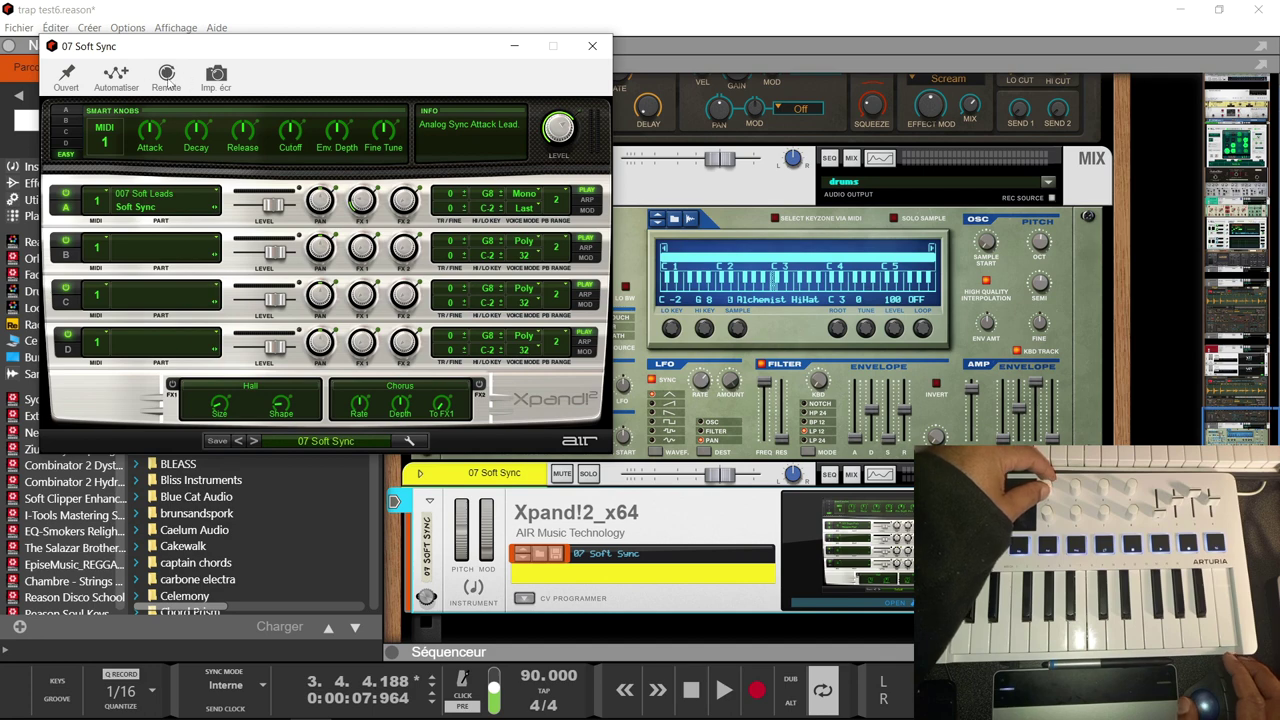
Map Xpand!2's Cutoff to encoder1 of the Arturia MiniLab3, replacing the existing assignment, and create an automation lane for Cutoff
{"action": "double_click", "coordinate": [291, 137]}
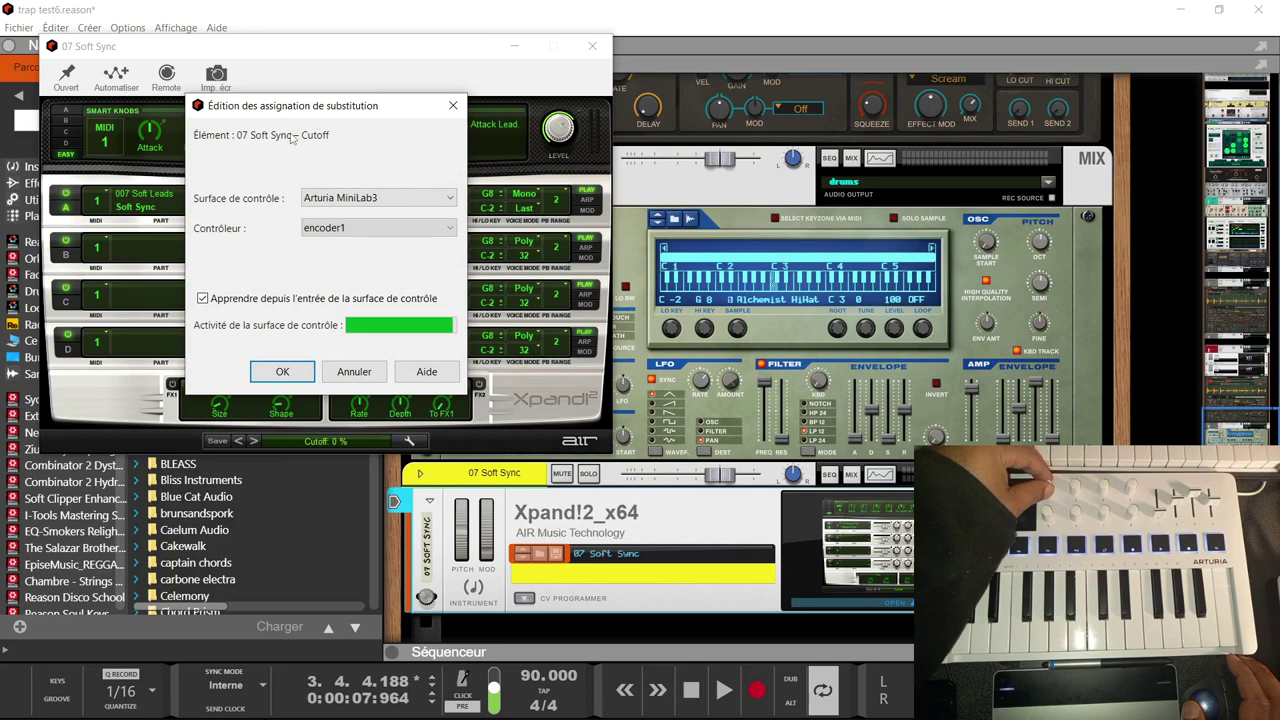
{"action": "left_click", "coordinate": [300, 375]}
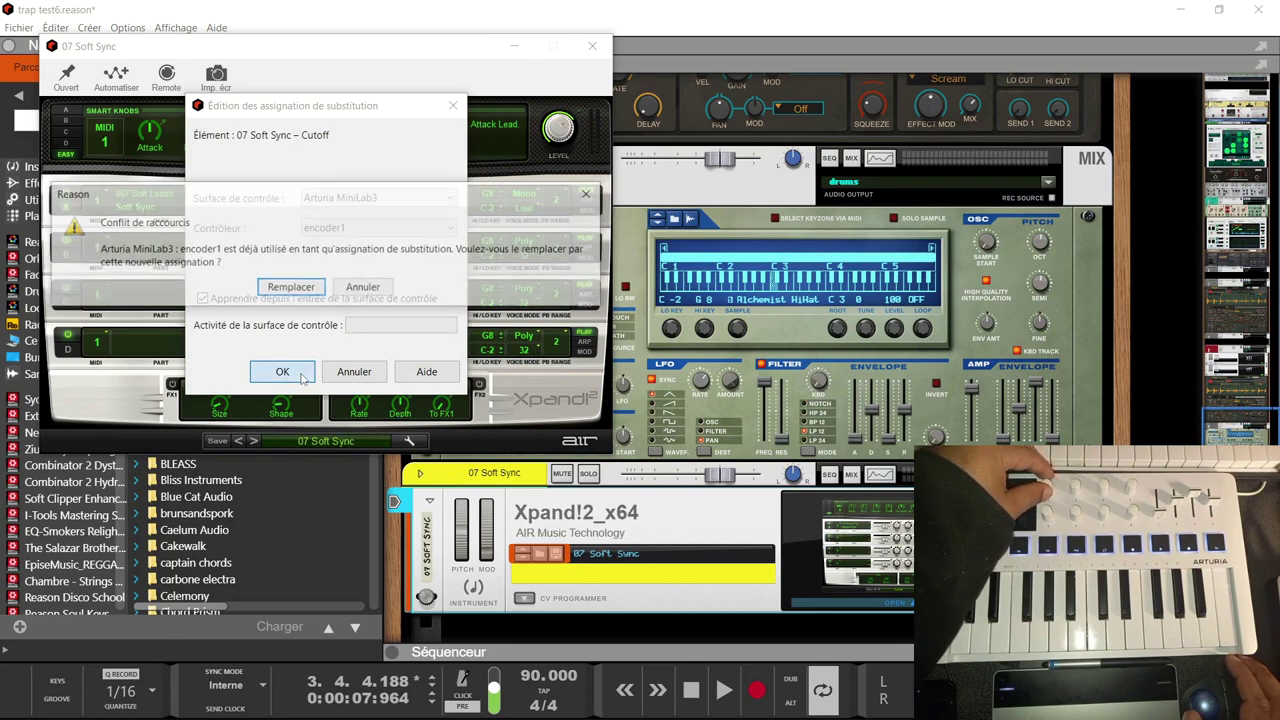
{"action": "left_click", "coordinate": [290, 288]}
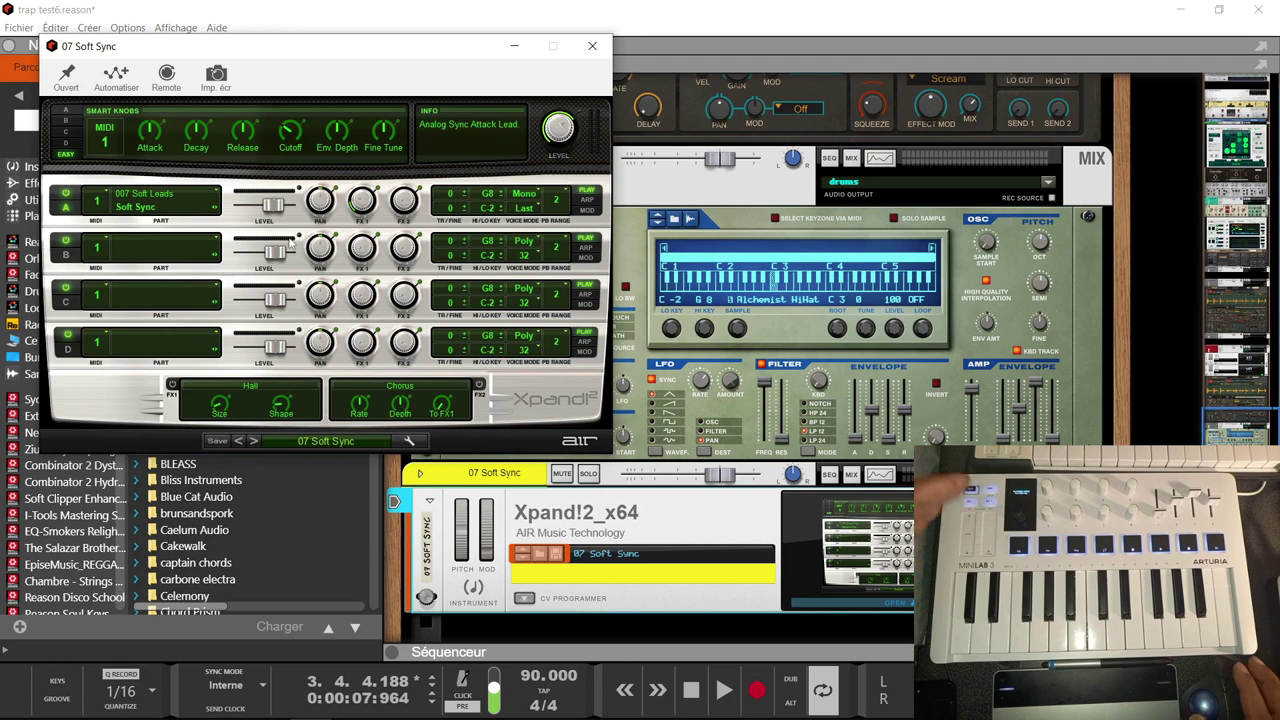
{"action": "left_click", "coordinate": [121, 77]}
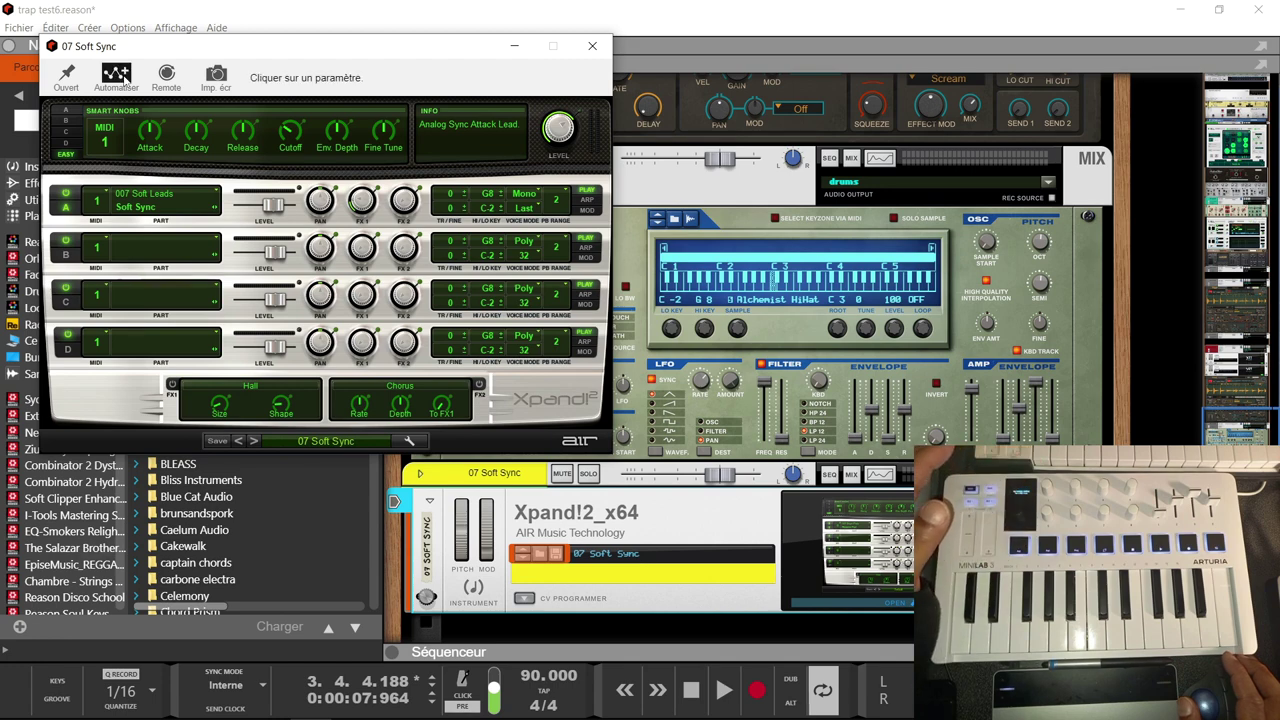
{"action": "left_click", "coordinate": [289, 133]}
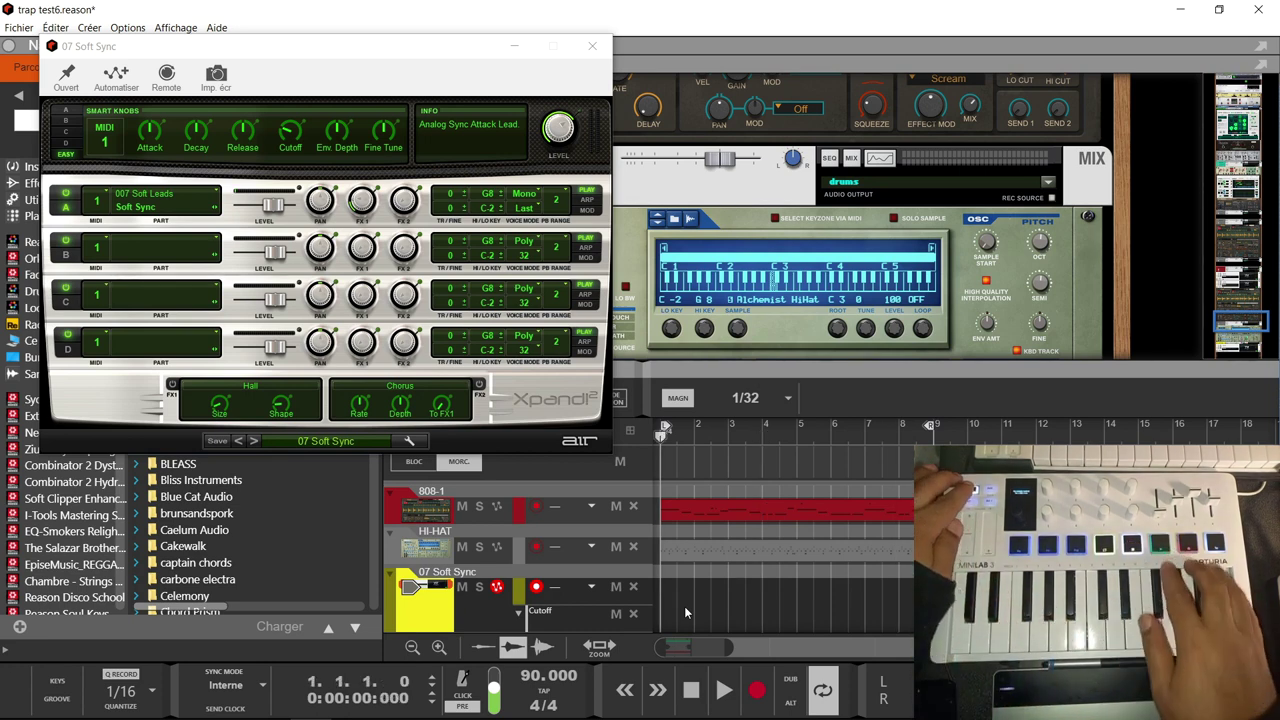
Preview the song briefly, return to the start and record a melody over the eight-bar loop on the 07 Soft Sync track
{"action": "key", "text": "space"}
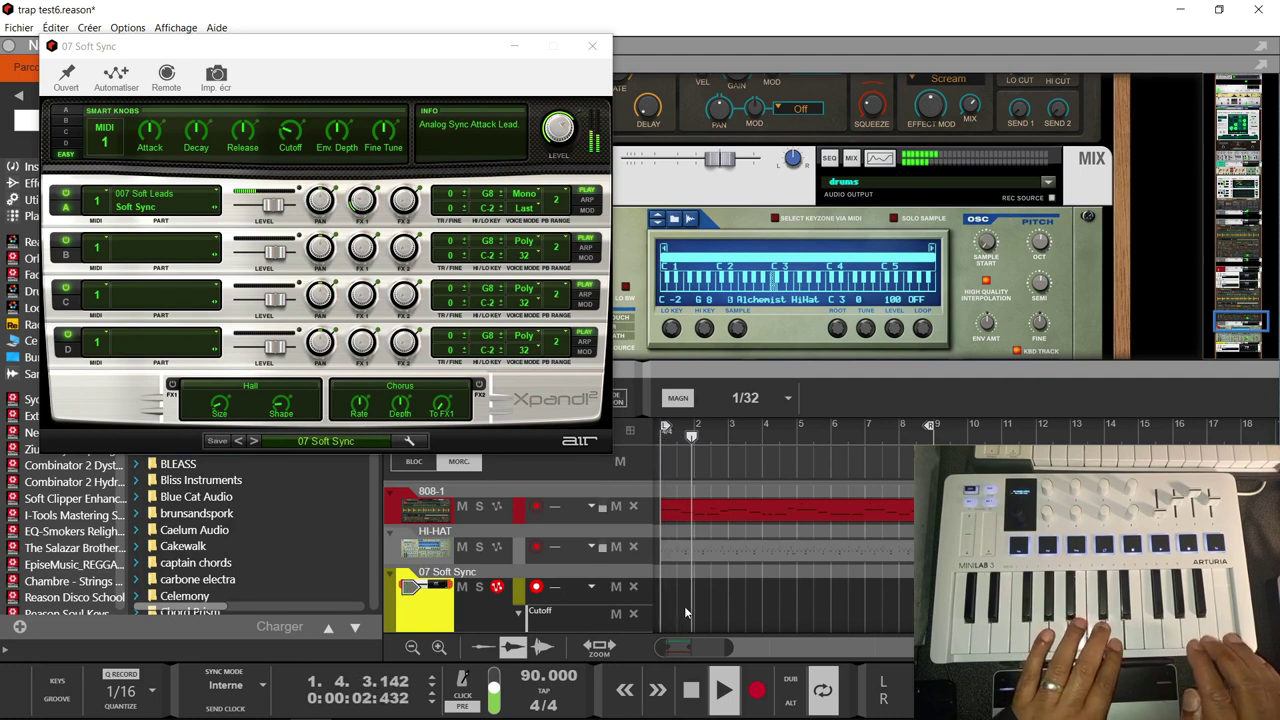
{"action": "key", "text": "space"}
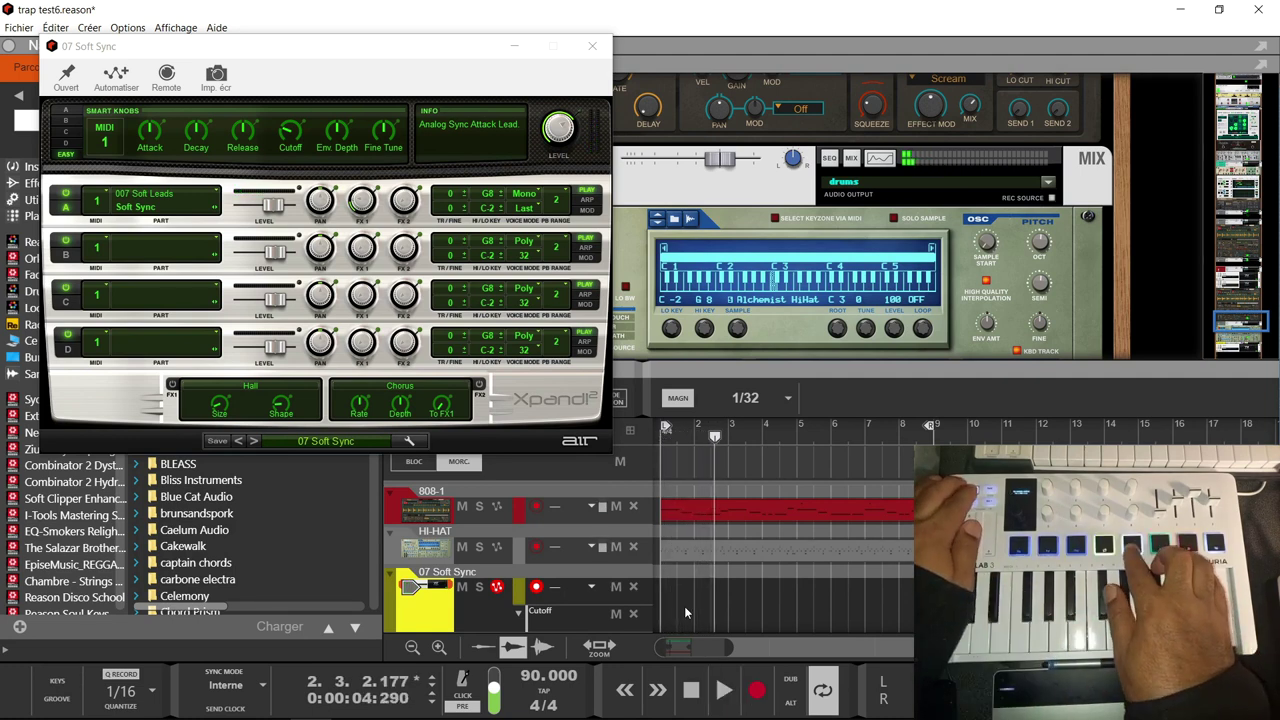
{"action": "key", "text": "Home"}
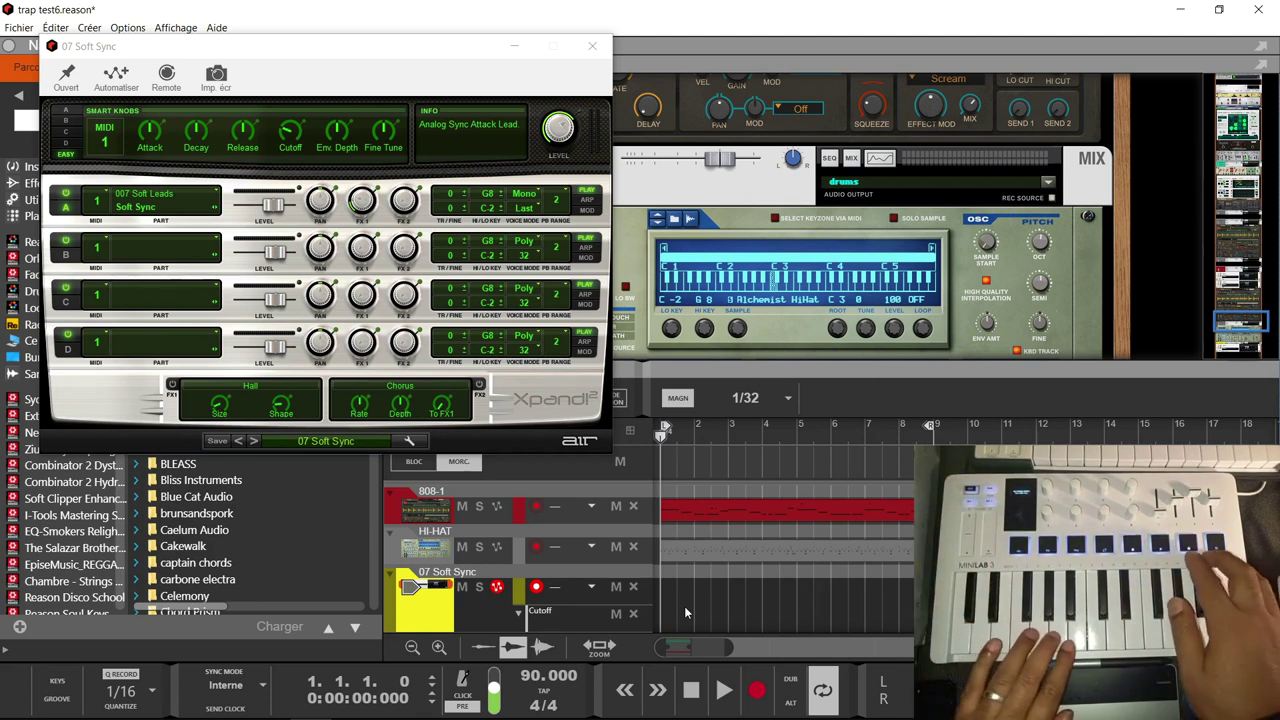
{"action": "key", "text": "ctrl+Return"}
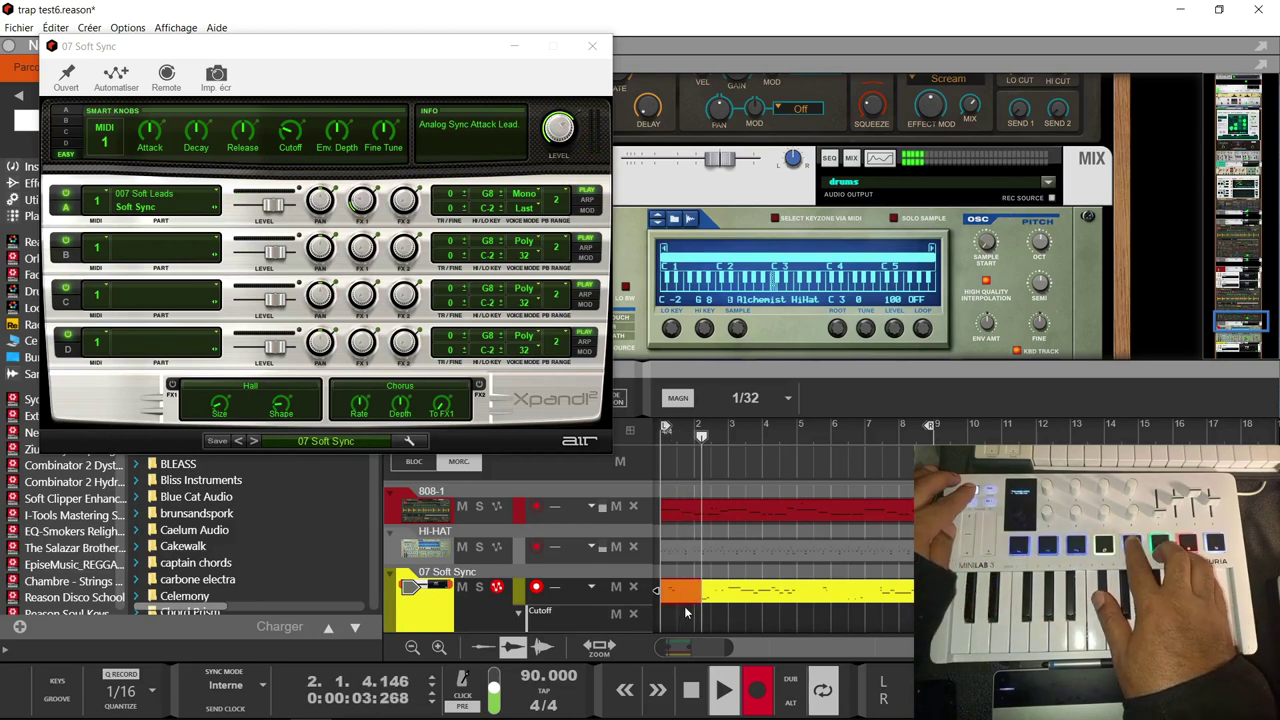
{"action": "key", "text": "space"}
Open the recorded 07 Soft Sync clip for note editing, hide the Xpand!2 panel, rack and browser, and inspect its short G3 notes
{"action": "double_click", "coordinate": [795, 597]}
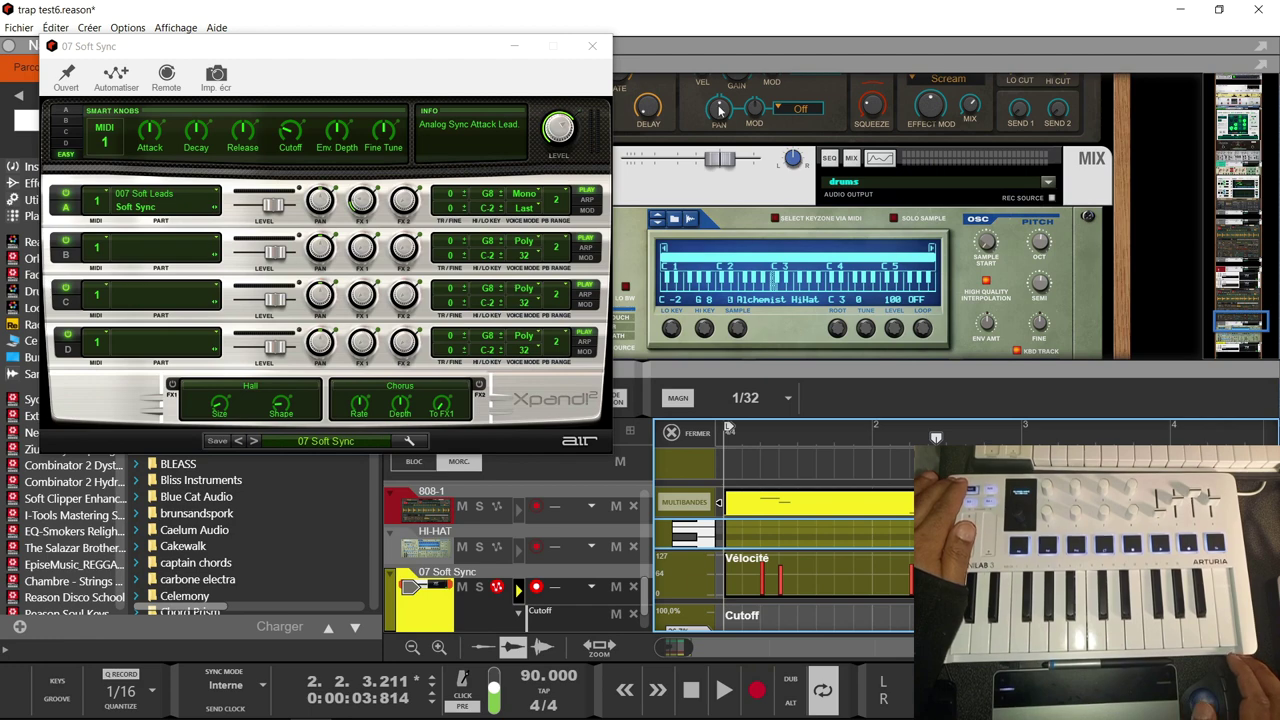
{"action": "left_click", "coordinate": [592, 46]}
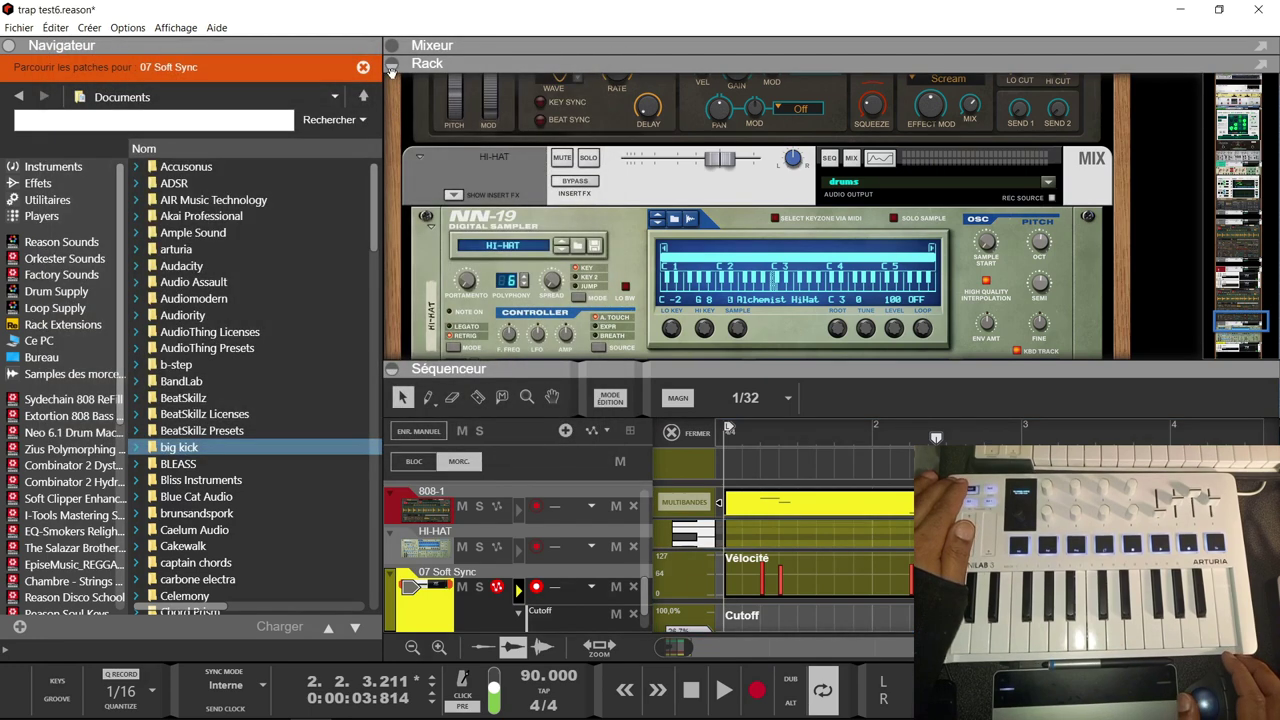
{"action": "left_click", "coordinate": [391, 65]}
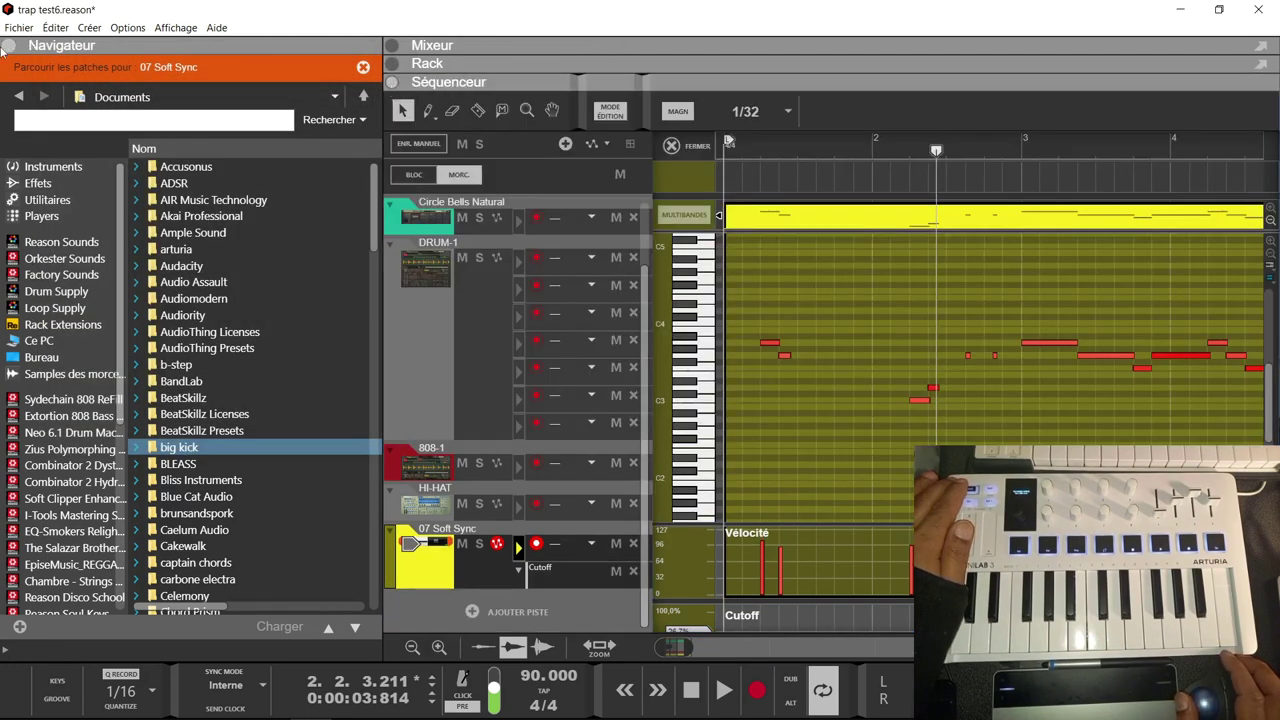
{"action": "left_click", "coordinate": [7, 46]}
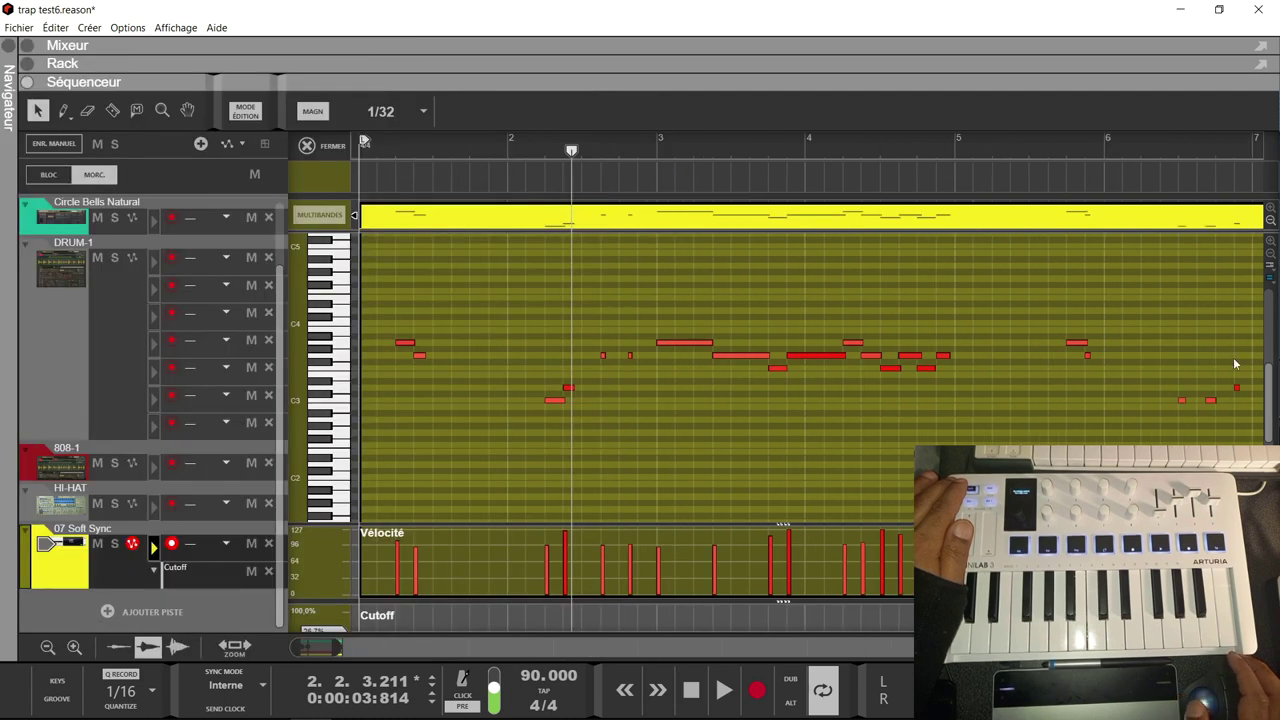
{"action": "left_click", "coordinate": [1088, 356]}
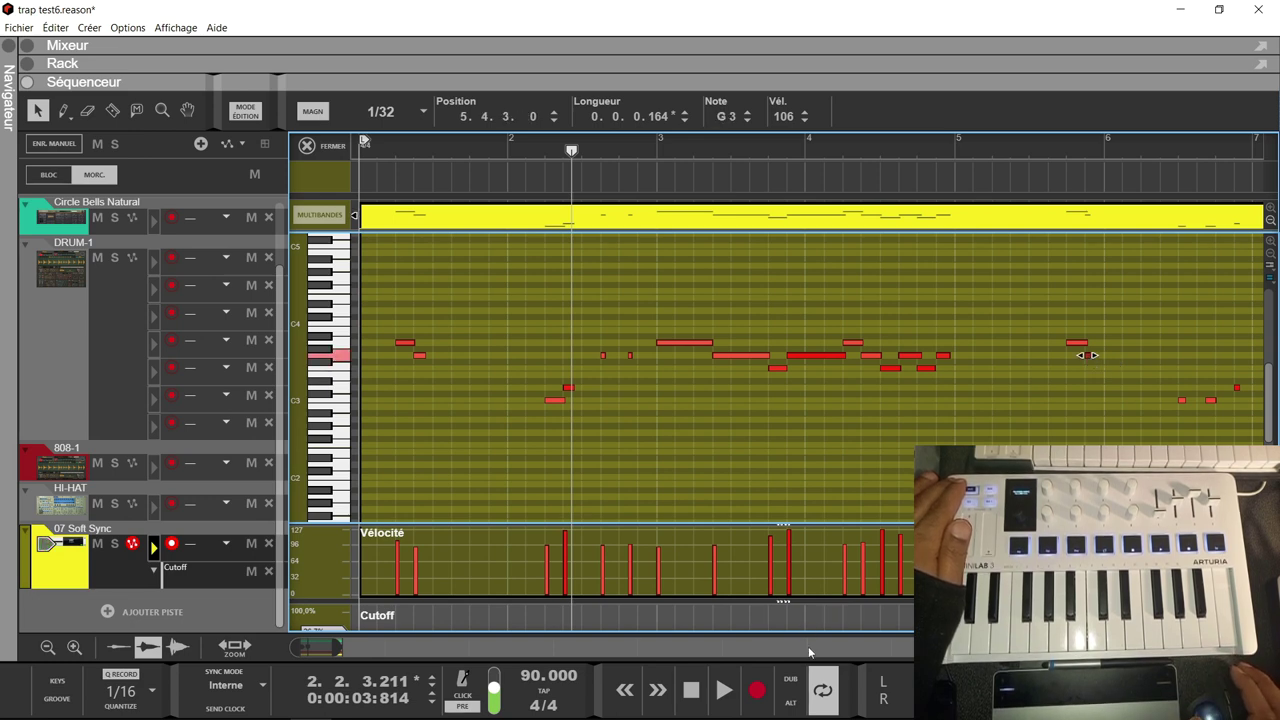
{"action": "left_click_drag", "start_coordinate": [315, 650], "coordinate": [326, 652]}
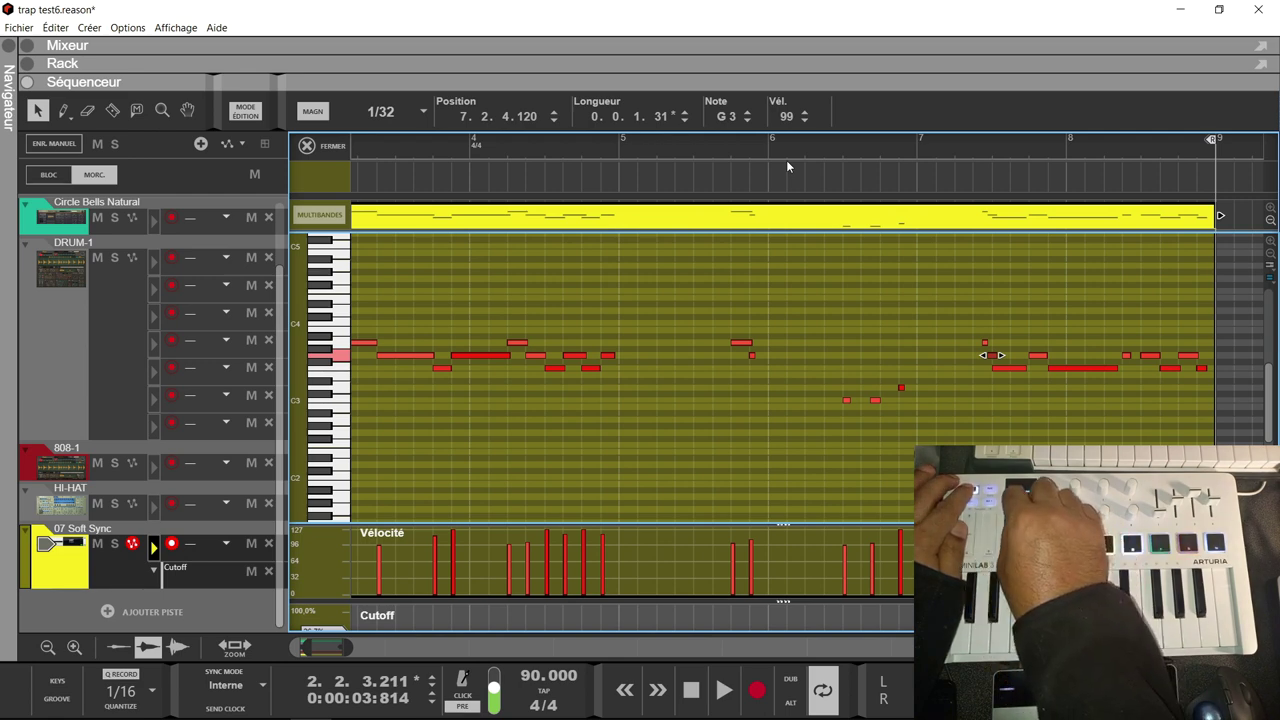
Play back the recorded 07 Soft Sync clip and close its note editor
{"action": "key", "text": "space"}
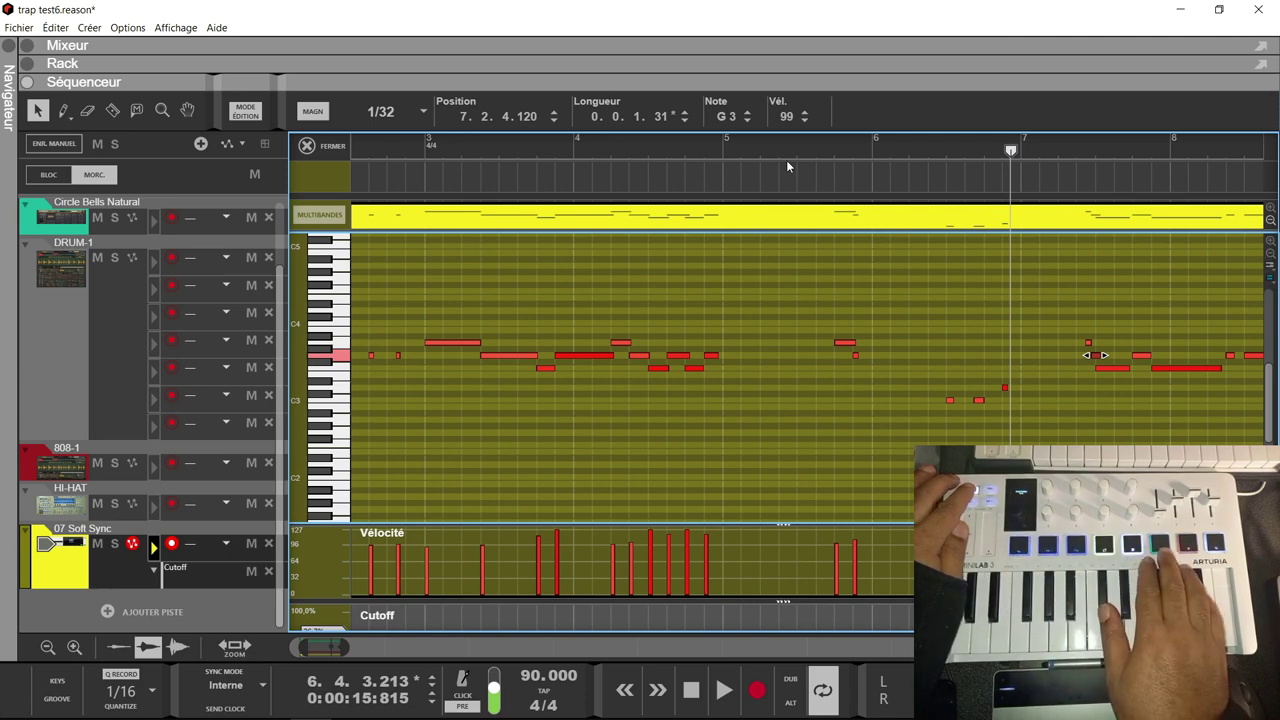
{"action": "key", "text": "space"}
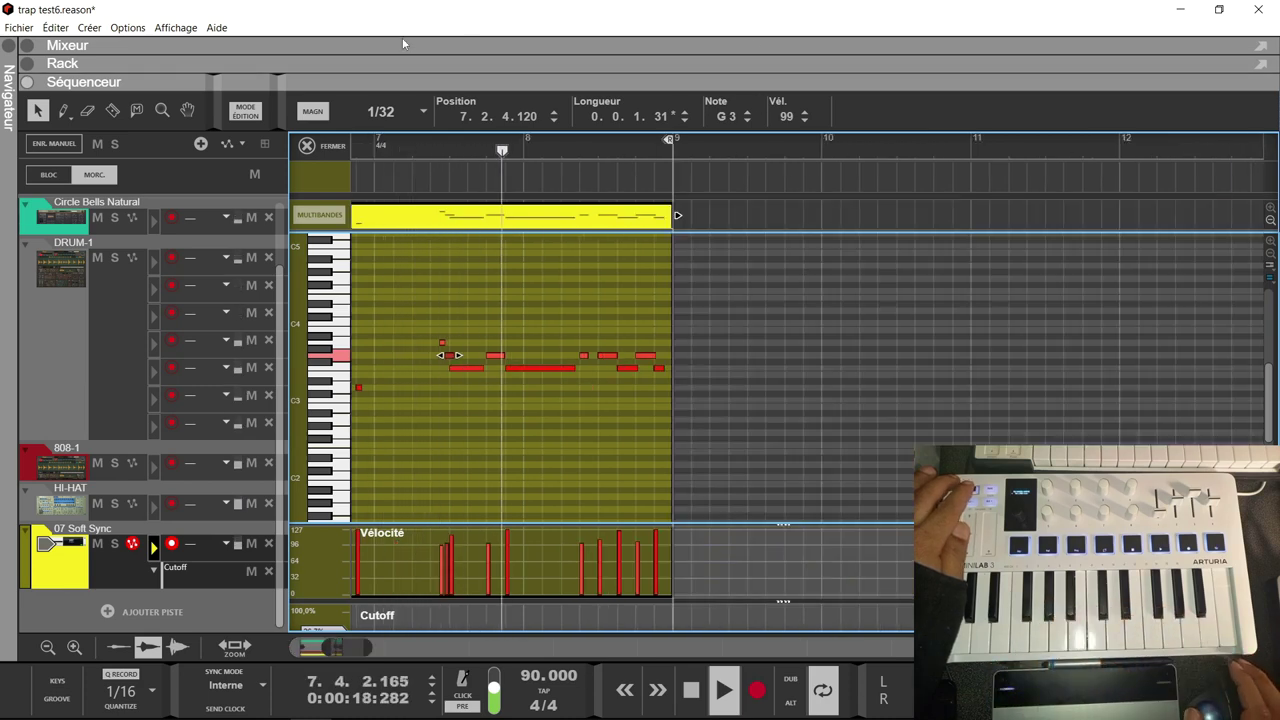
{"action": "left_click", "coordinate": [307, 147]}
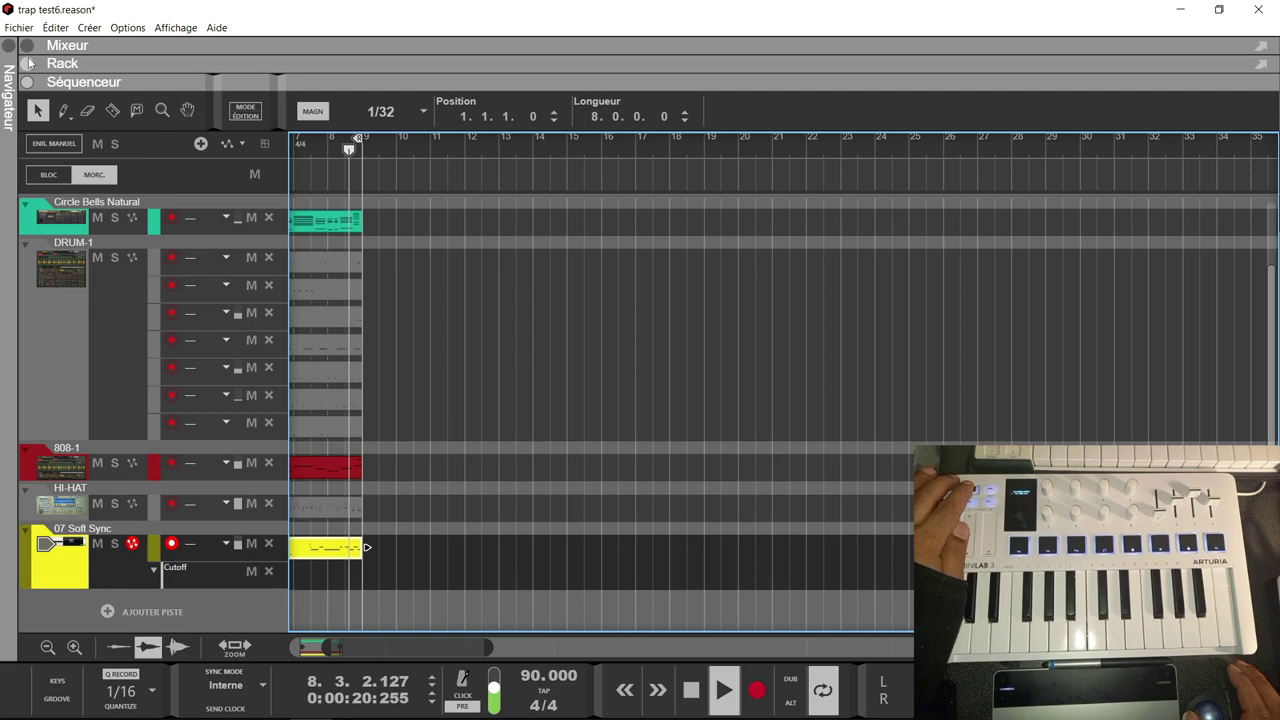
Reopen the Xpand!2 panel from the rack, adjust its Level and record Cutoff automation across the eight-bar loop
{"action": "left_click", "coordinate": [27, 64]}
{"action": "scroll", "coordinate": [510, 178], "scroll_direction": "down", "scroll_amount": 5}
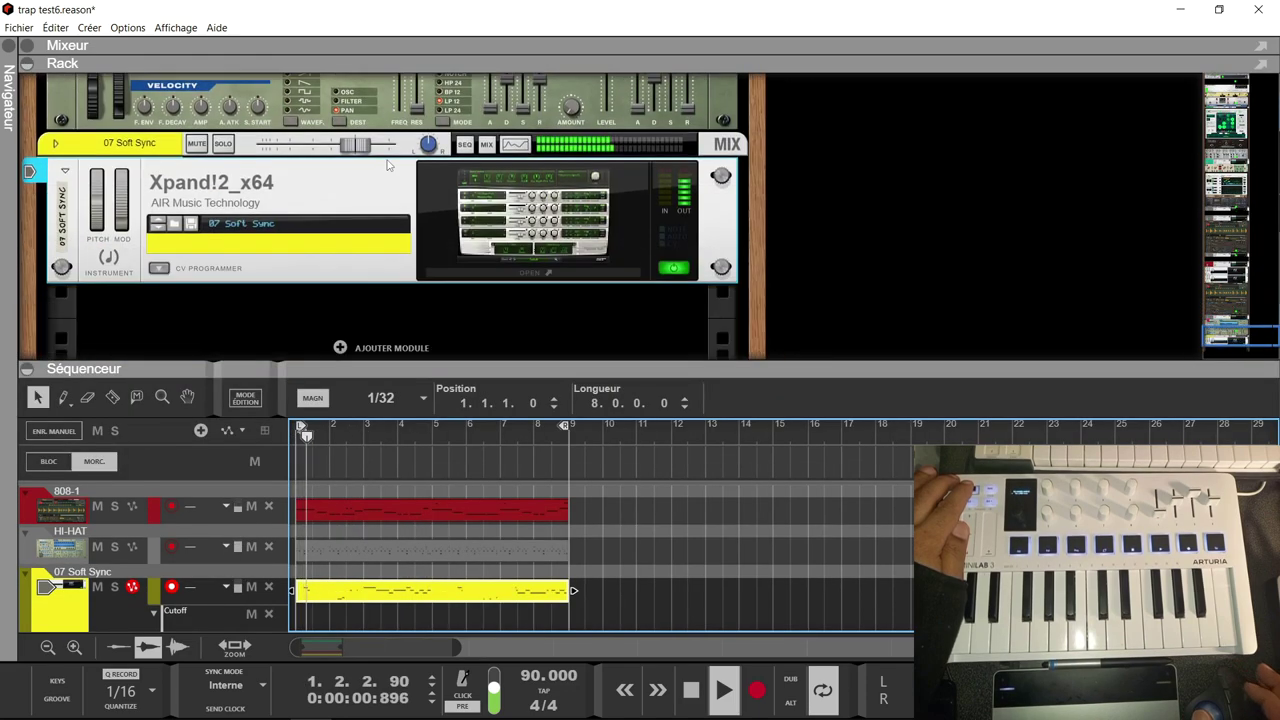
{"action": "left_click", "coordinate": [510, 178]}
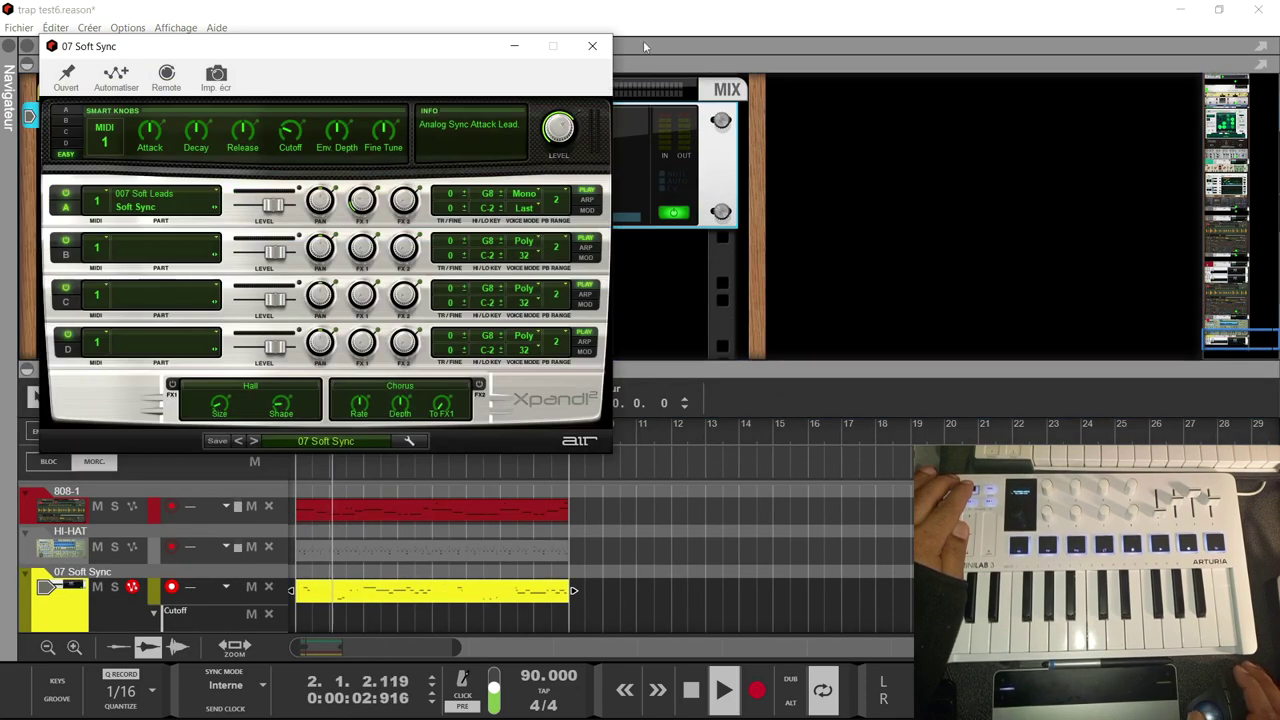
{"action": "left_click_drag", "start_coordinate": [462, 54], "coordinate": [962, 19]}
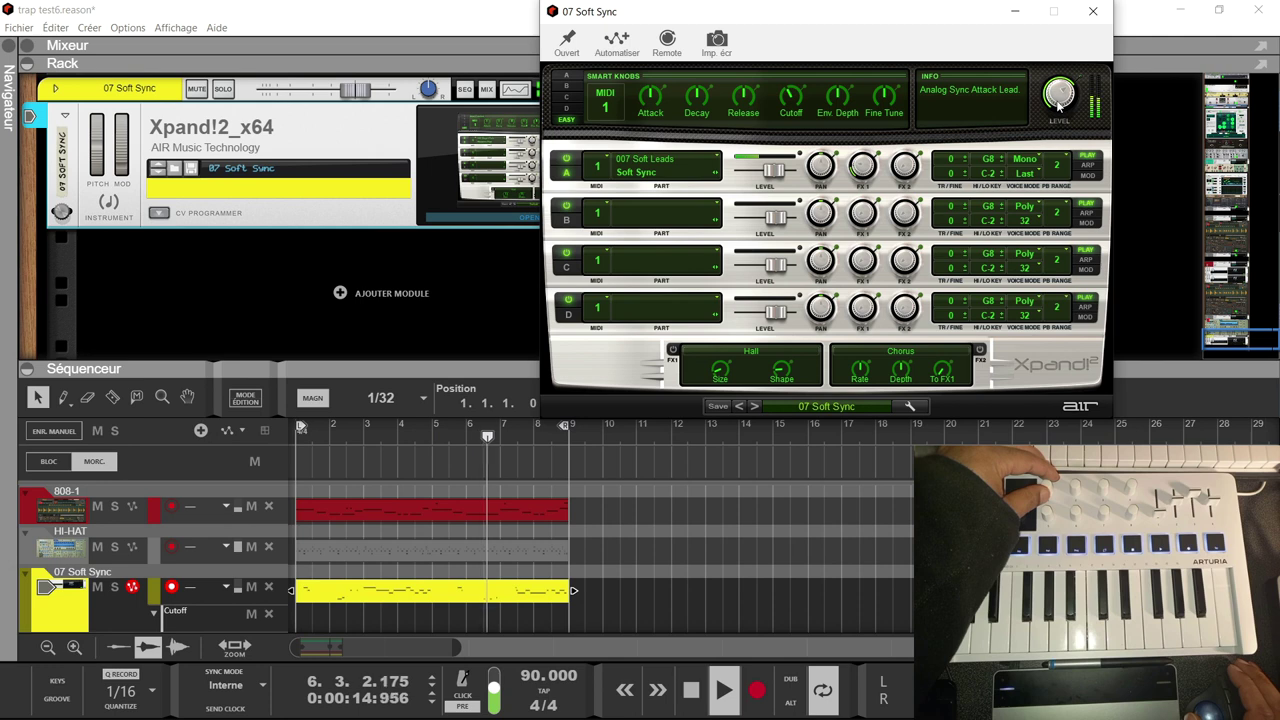
{"action": "left_click_drag", "start_coordinate": [1058, 108], "coordinate": [1055, 126]}
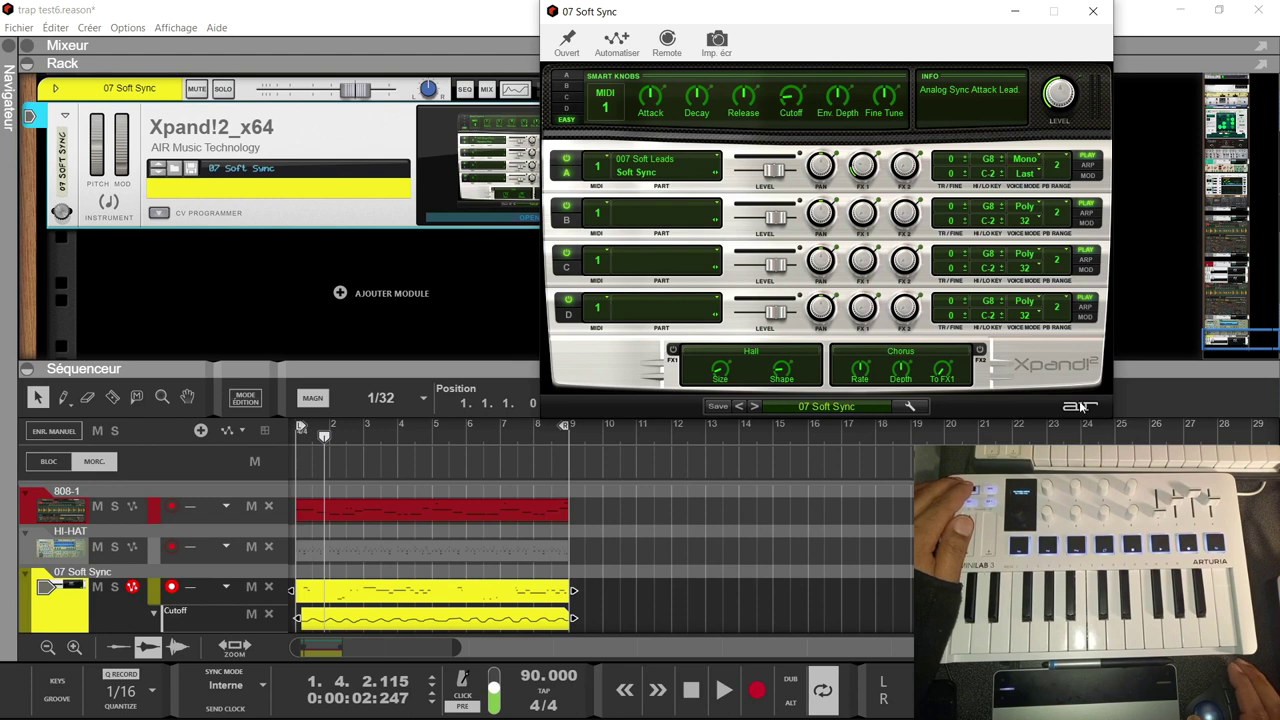
Select the Cutoff automation clip on the 07 Soft Sync track and play the song with it
{"action": "left_click", "coordinate": [802, 548]}
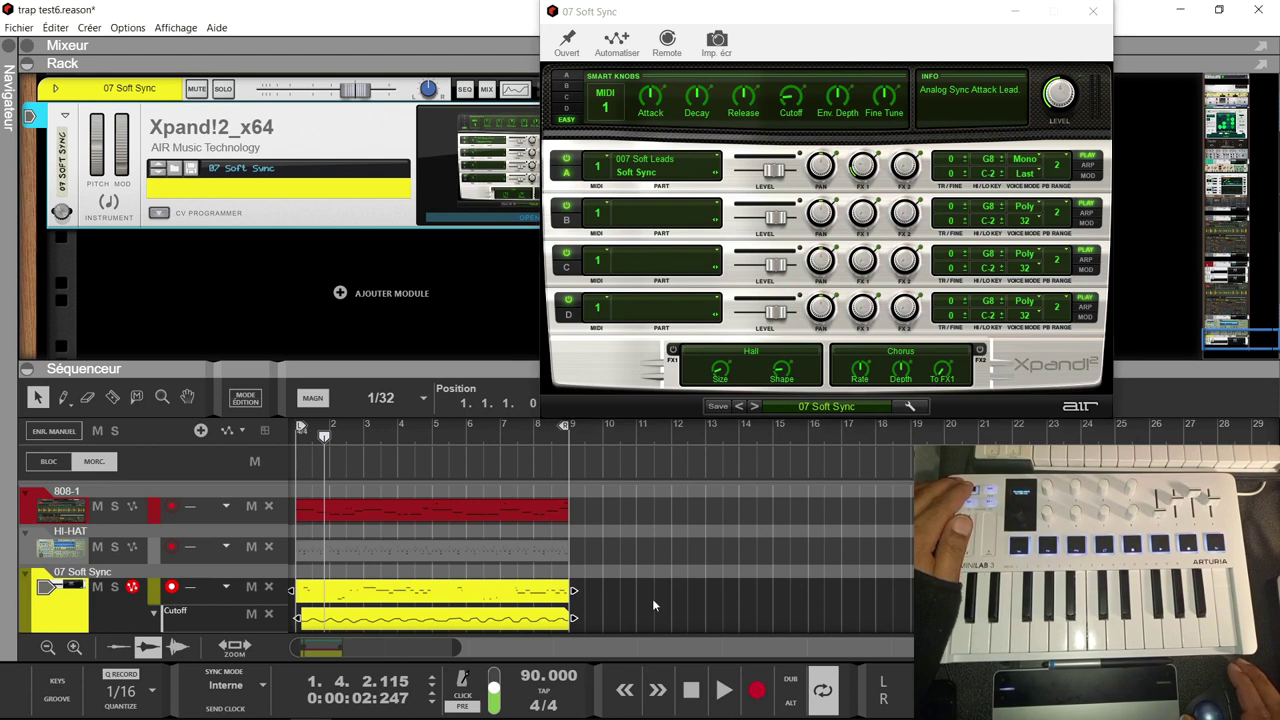
{"action": "left_click", "coordinate": [306, 620]}
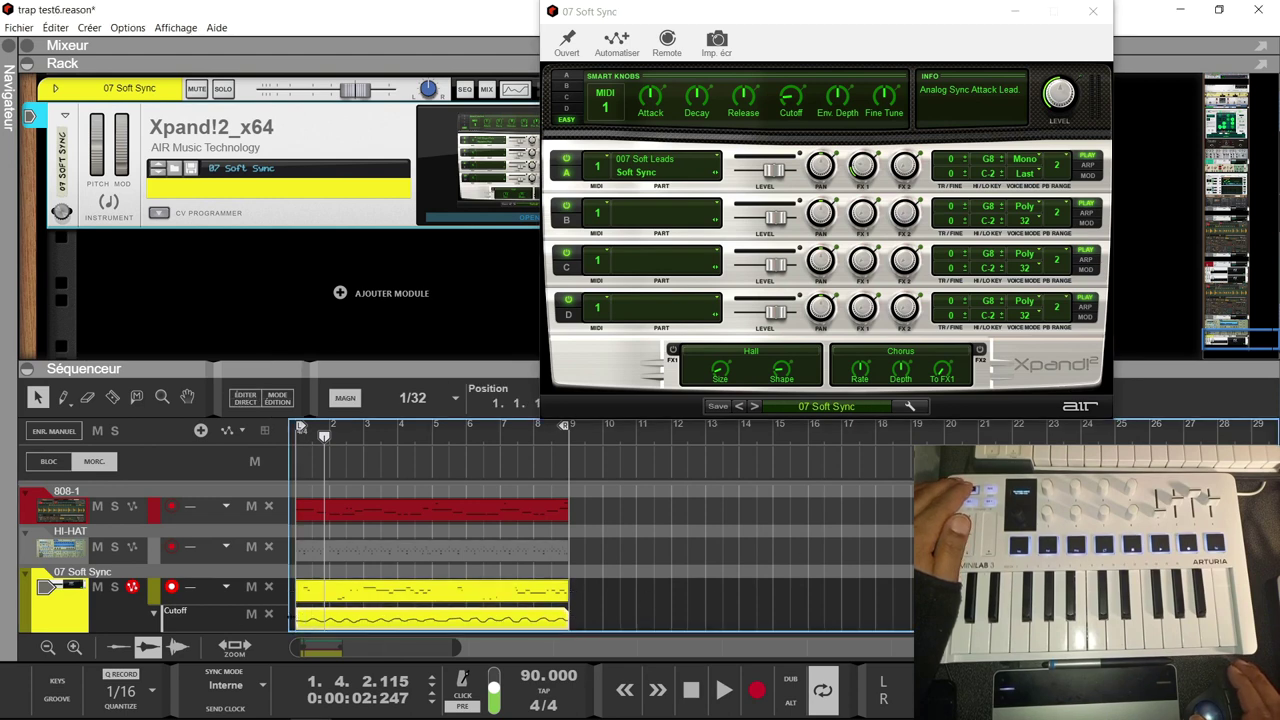
{"action": "key", "text": "KP_0"}
{"action": "key", "text": "space"}
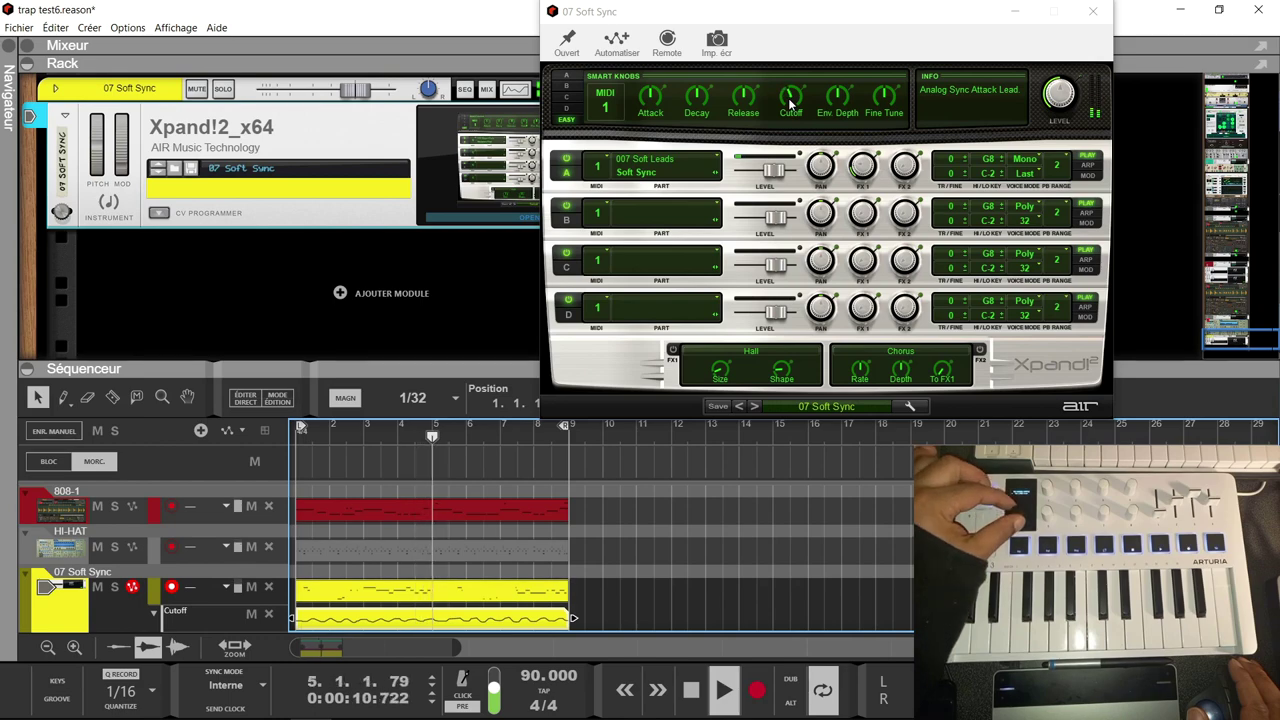
Step through the sequencer tracks to Circle Bells Natural, HI-HAT and back to 07 Soft Sync, and close the Xpand!2 panel
{"action": "key", "text": "Up"}
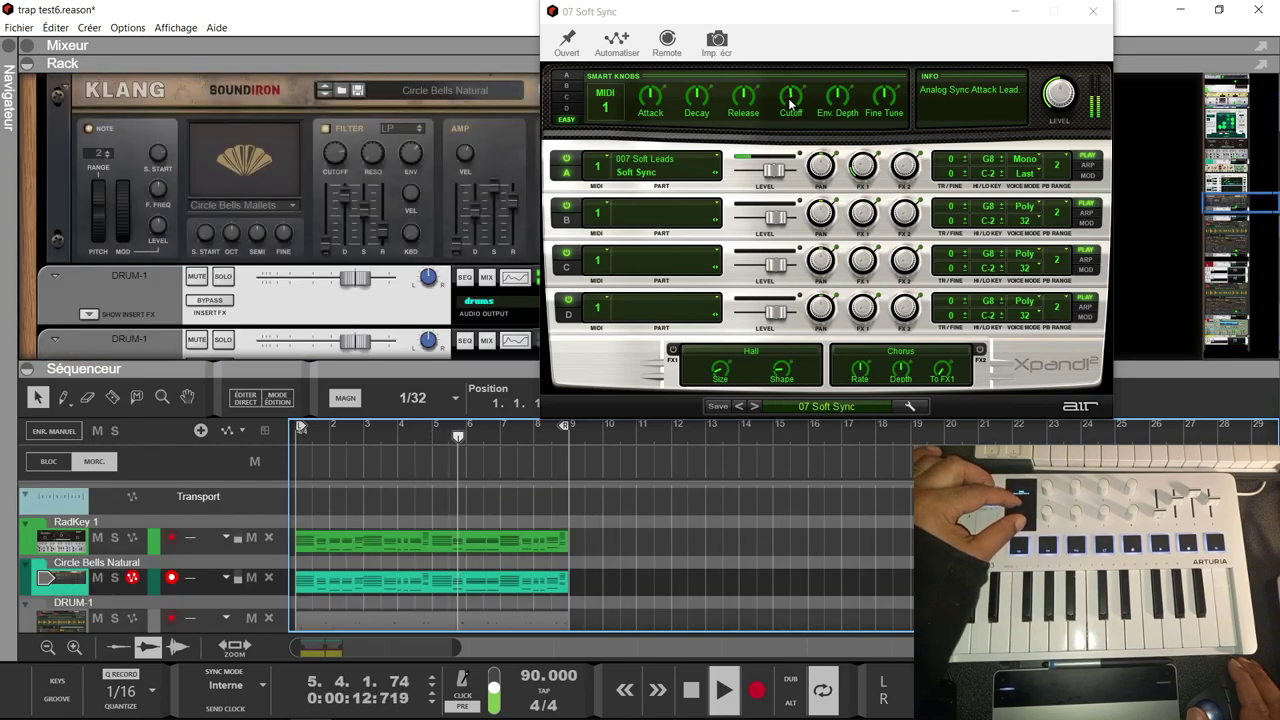
{"action": "key", "text": "Down"}
{"action": "key", "text": "Down"}
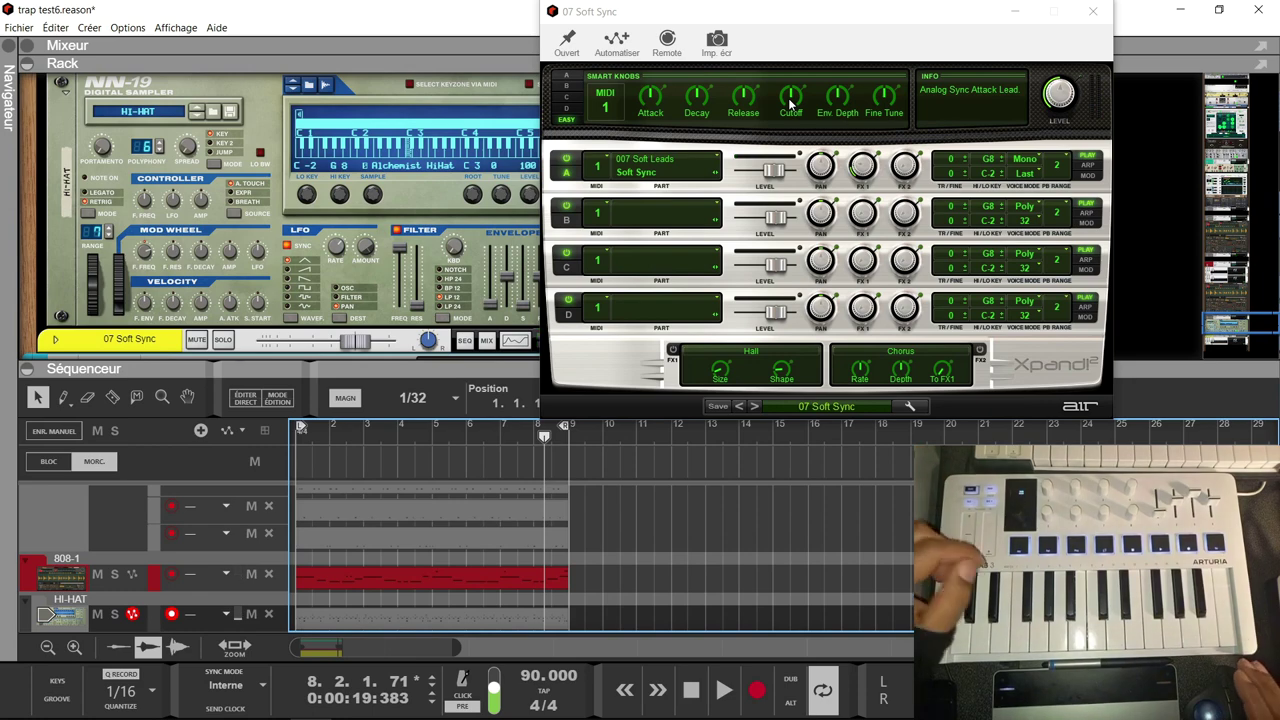
{"action": "left_click", "coordinate": [1093, 11]}
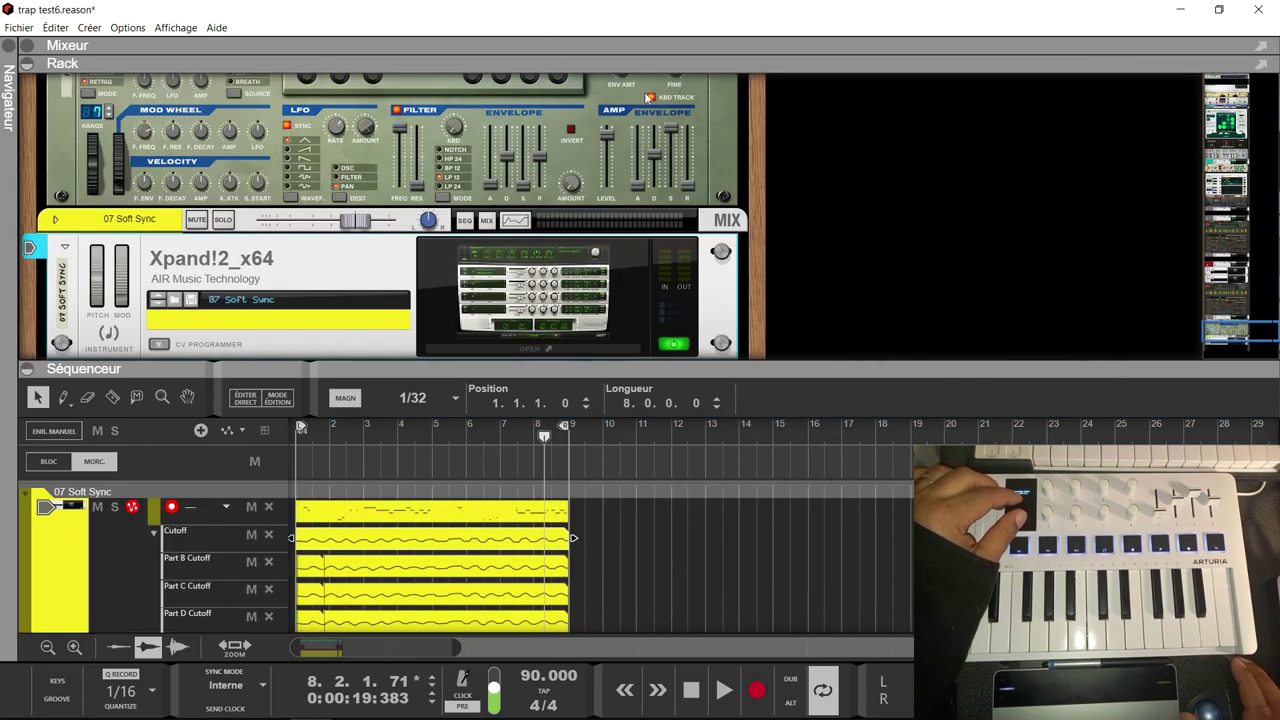
Show the browser and add a Kong Drum Designer from the instruments to the rack
{"action": "left_click", "coordinate": [8, 52]}
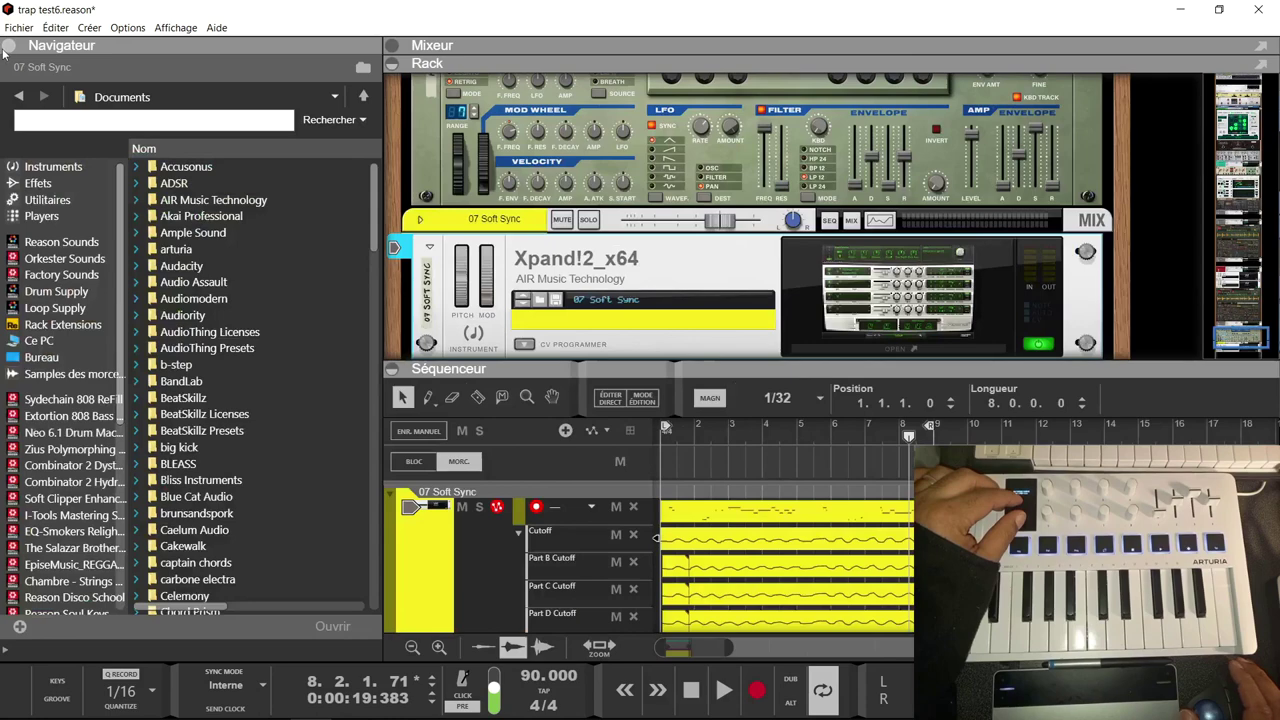
{"action": "left_click", "coordinate": [31, 170]}
{"action": "left_click", "coordinate": [245, 198]}
{"action": "left_click_drag", "start_coordinate": [245, 198], "coordinate": [608, 277]}
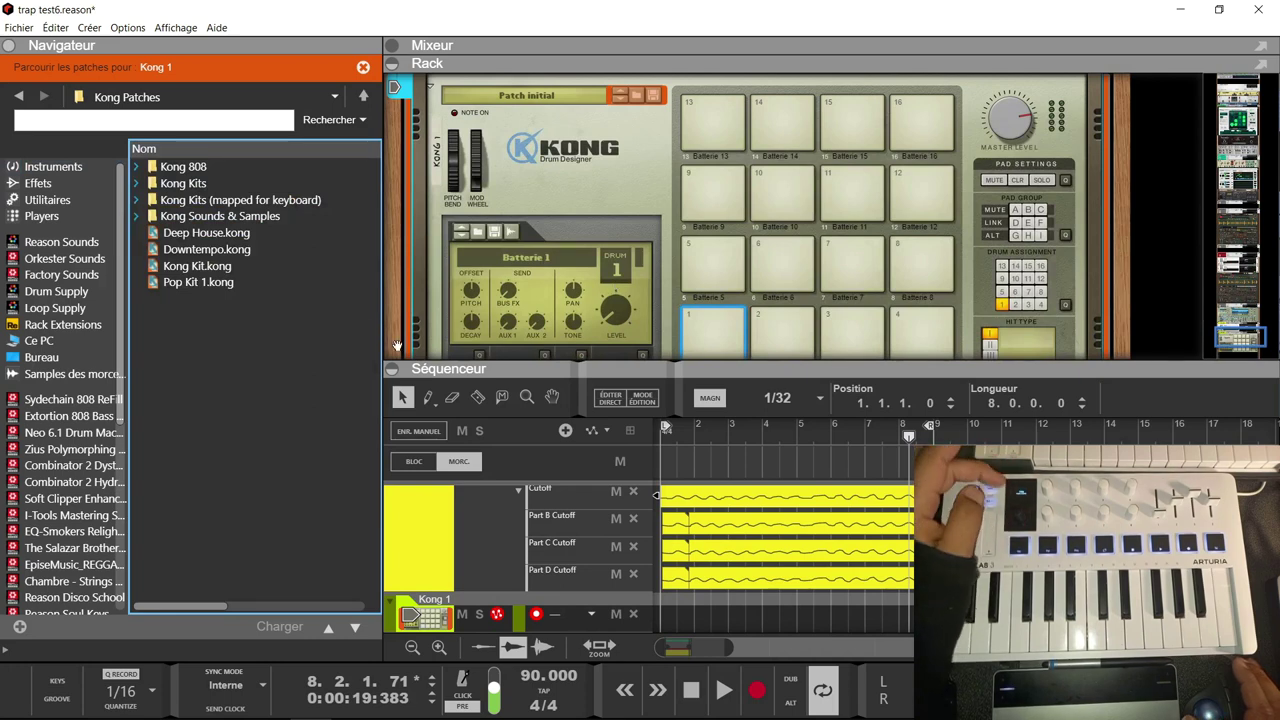
Load the Kong Kit patch into Kong, audition the Downtempo and Deep House patches, and return to Kong Kit
{"action": "left_click", "coordinate": [205, 266]}
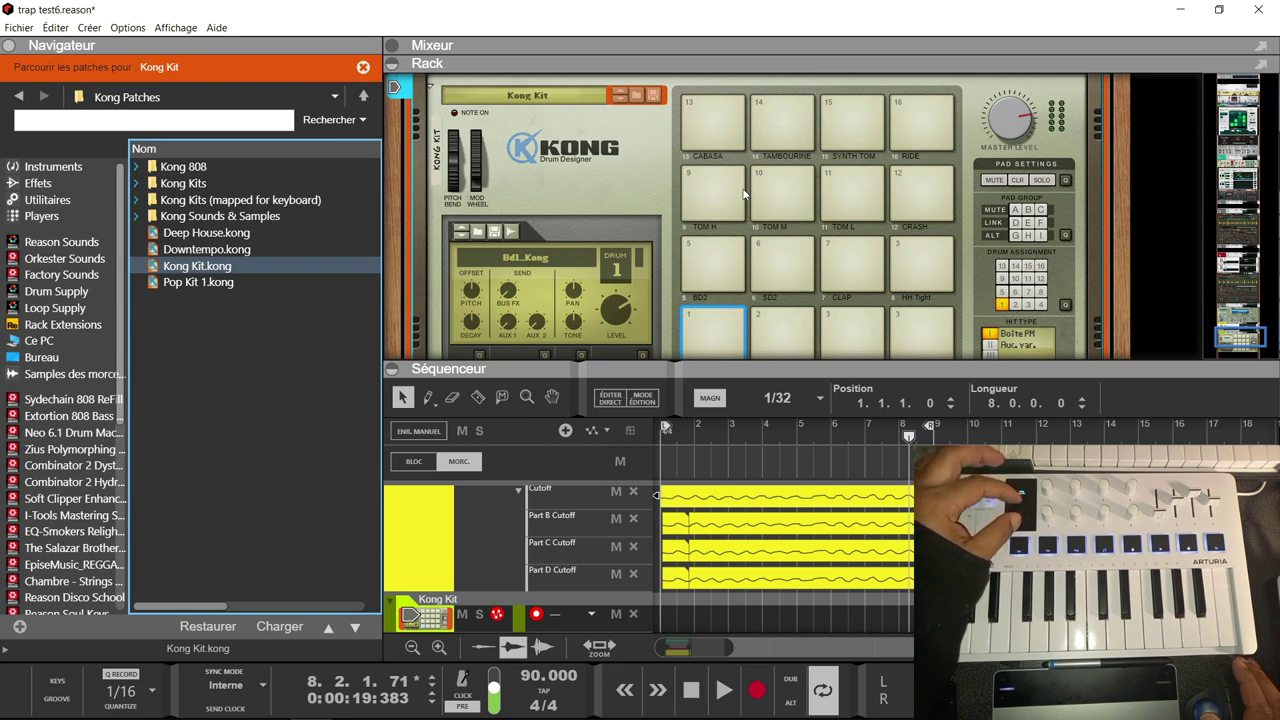
{"action": "left_click", "coordinate": [640, 101]}
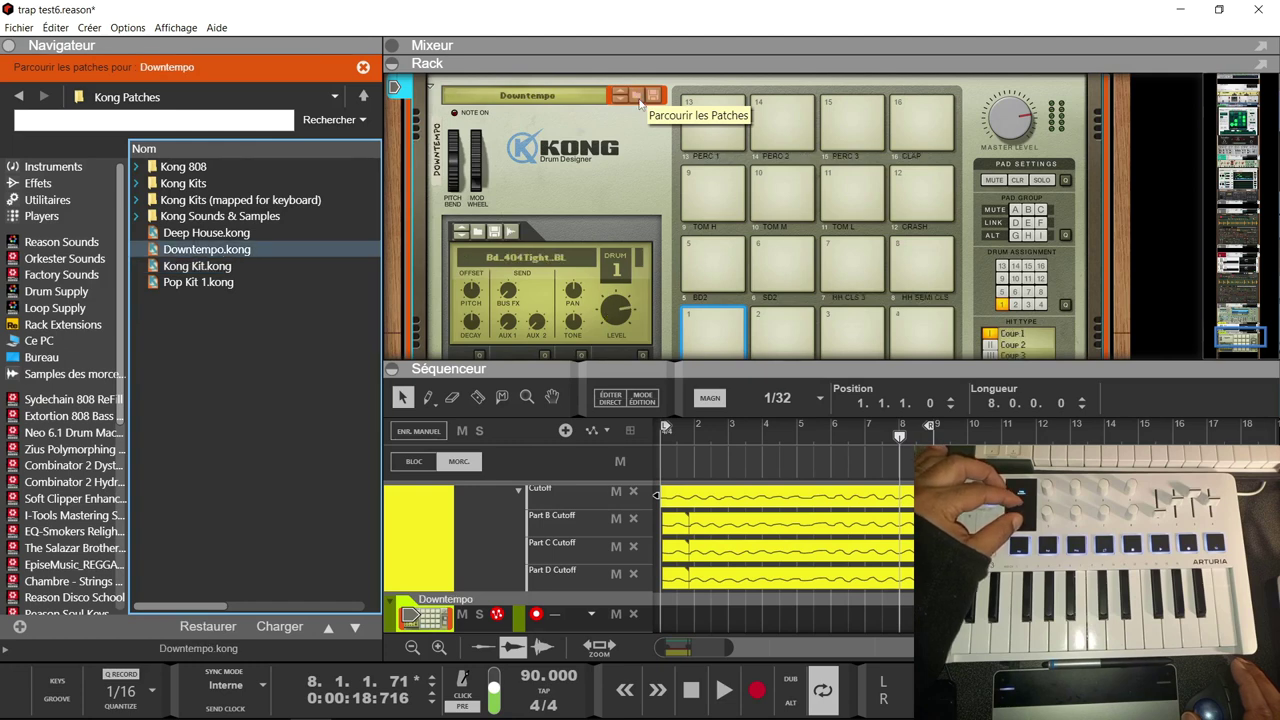
{"action": "left_click", "coordinate": [640, 101]}
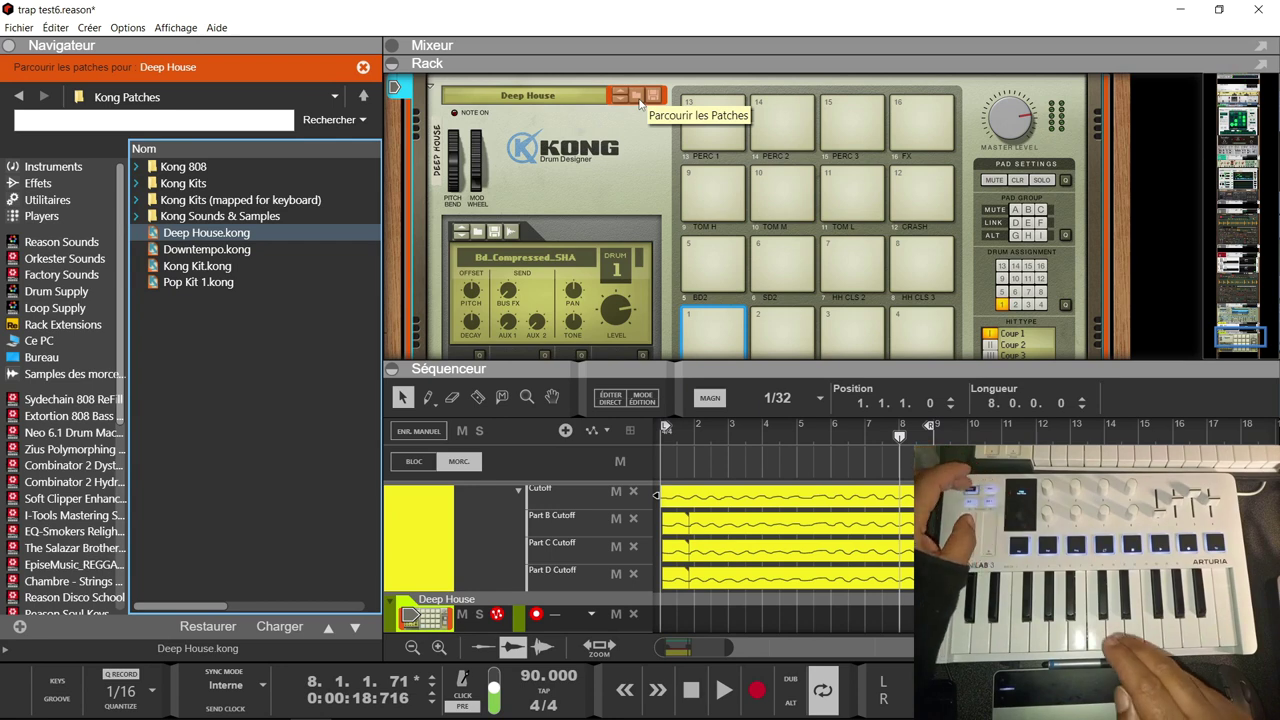
{"action": "left_click", "coordinate": [639, 102]}
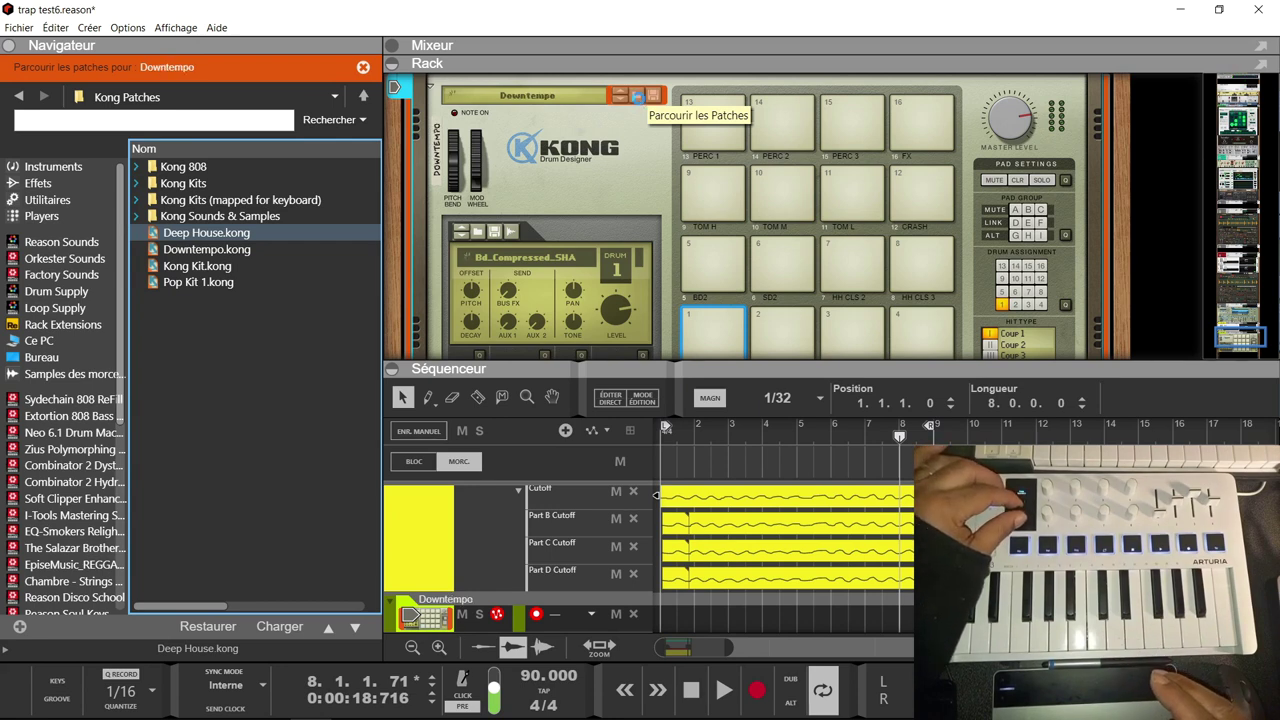
{"action": "left_click", "coordinate": [639, 102]}
{"action": "left_click", "coordinate": [637, 97]}
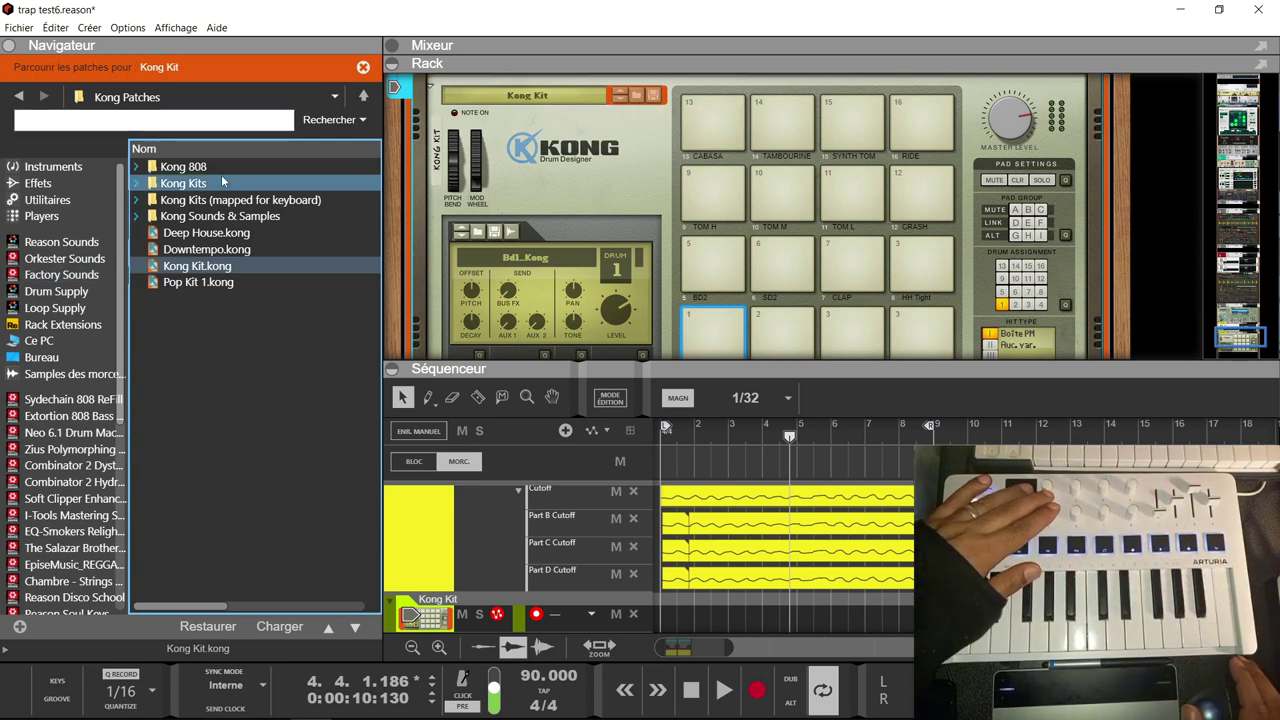
List the instruments in the browser, and fold the sequencer away to select pad 3, HH Closed, on the fully visible Kong
{"action": "left_click", "coordinate": [50, 166]}
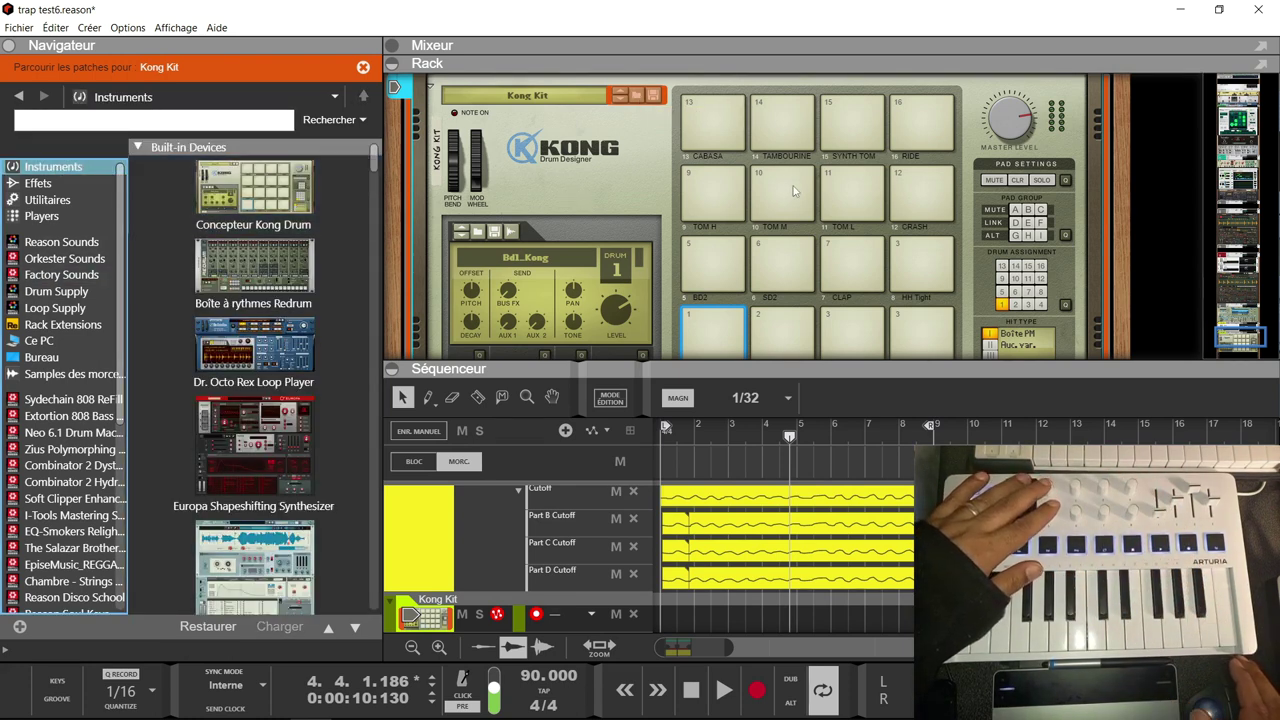
{"action": "scroll", "coordinate": [651, 194], "scroll_direction": "down", "scroll_amount": 1}
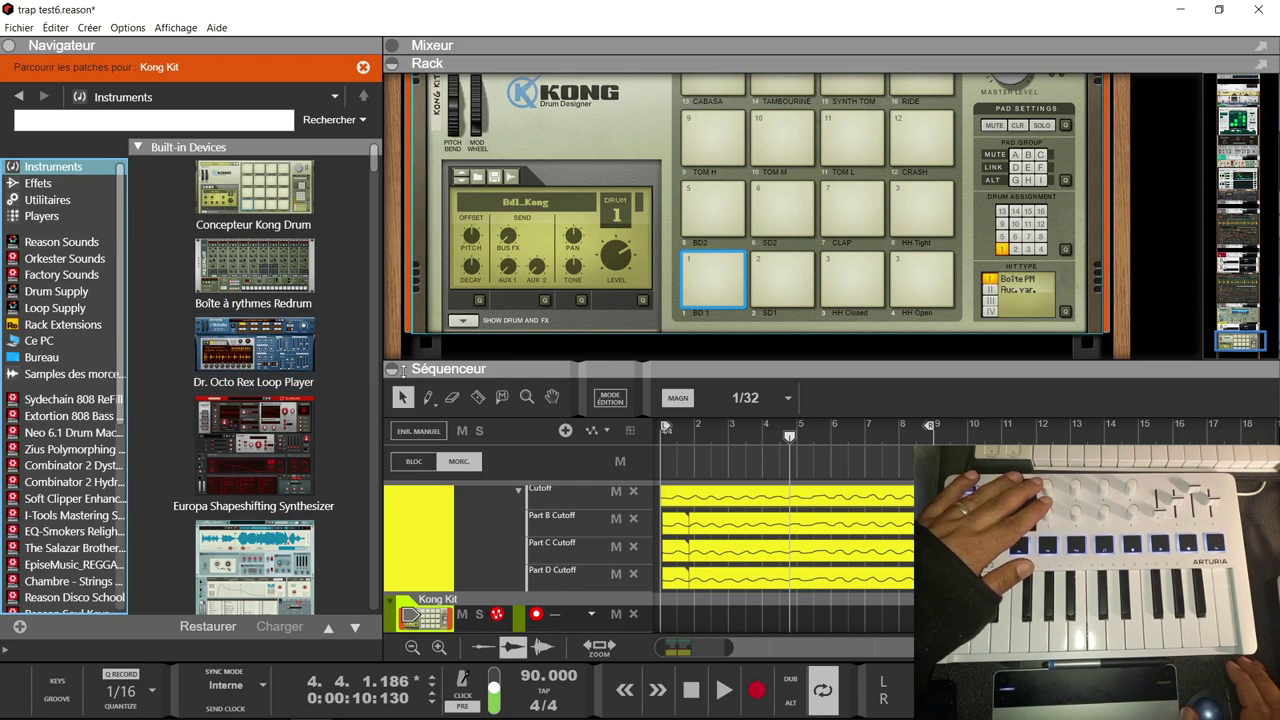
{"action": "left_click", "coordinate": [403, 369]}
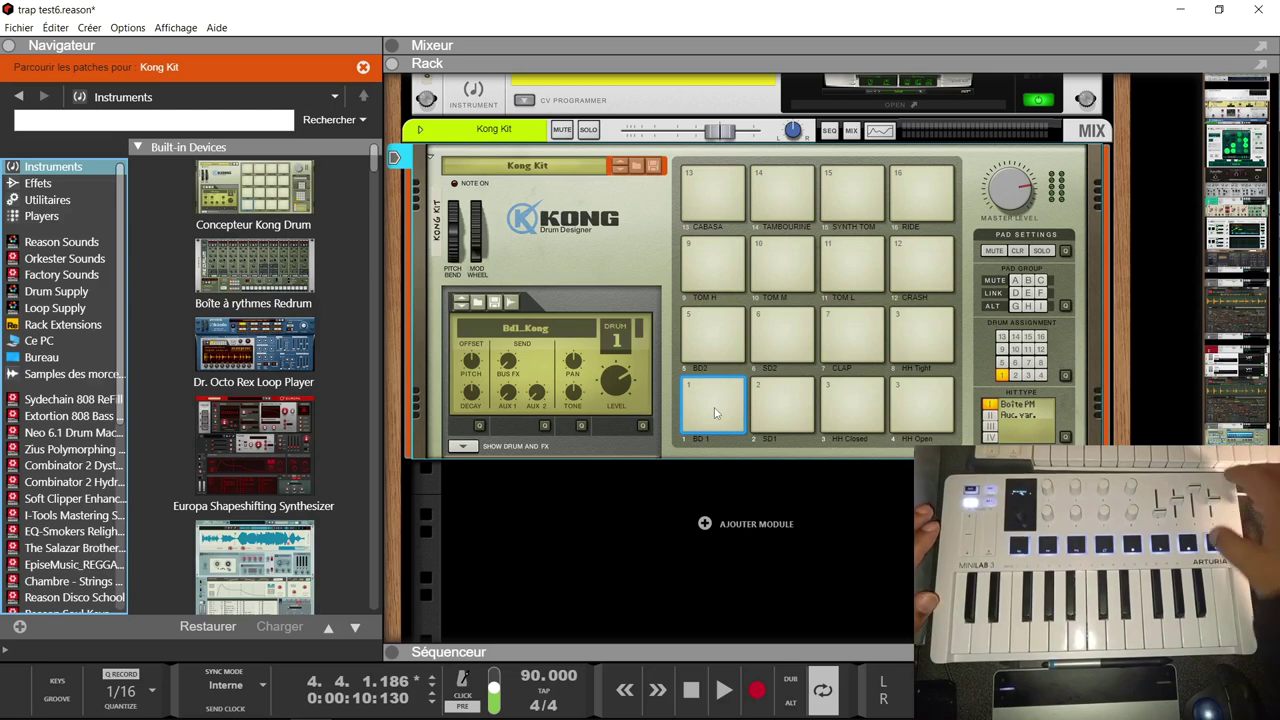
{"action": "left_click", "coordinate": [847, 418]}
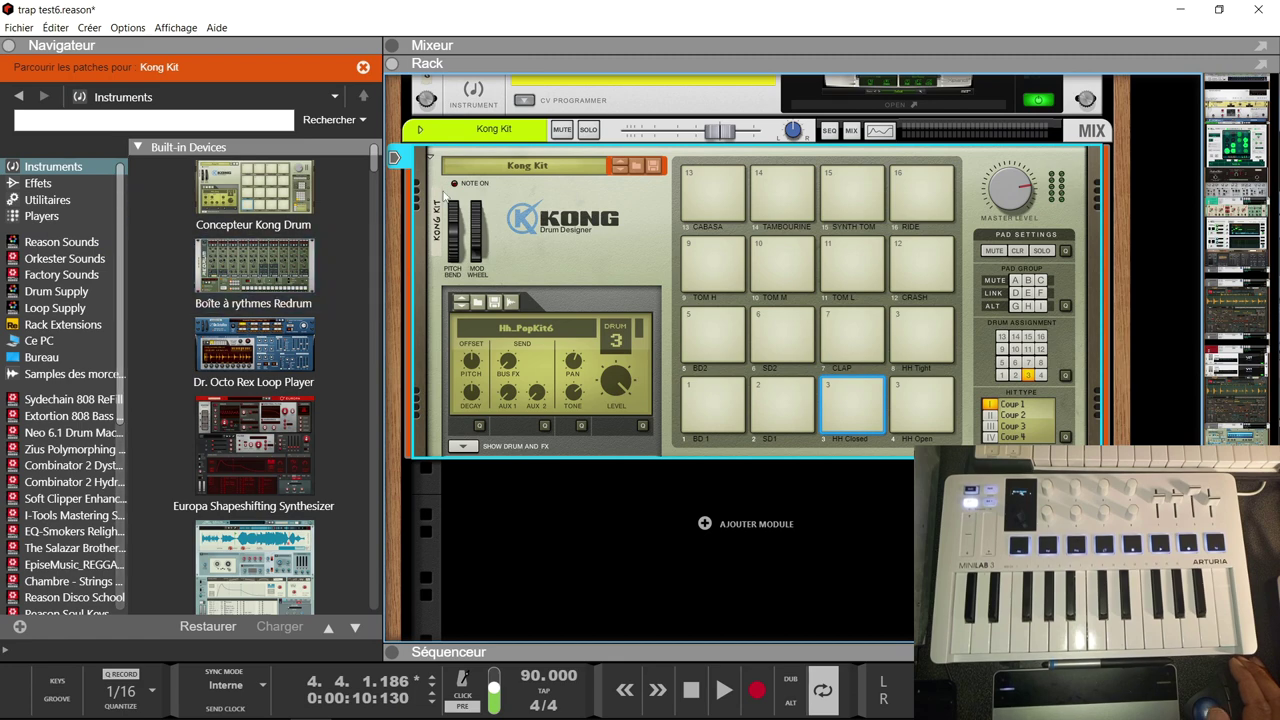
Look through the rack devices above Kong, including the HI-HAT NN-19 sampler and the 808-1 channel with its insert effects
{"action": "scroll", "coordinate": [610, 164], "scroll_direction": "up", "scroll_amount": 5}
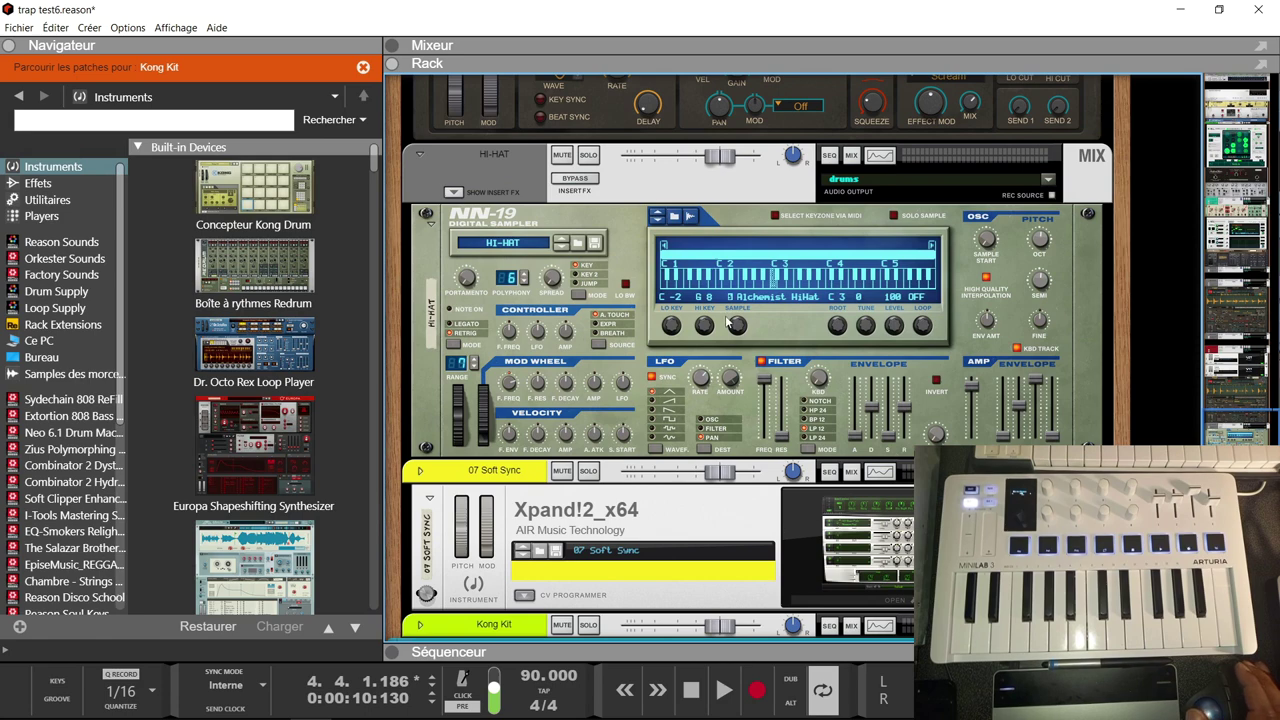
{"action": "scroll", "coordinate": [727, 320], "scroll_direction": "down", "scroll_amount": 10}
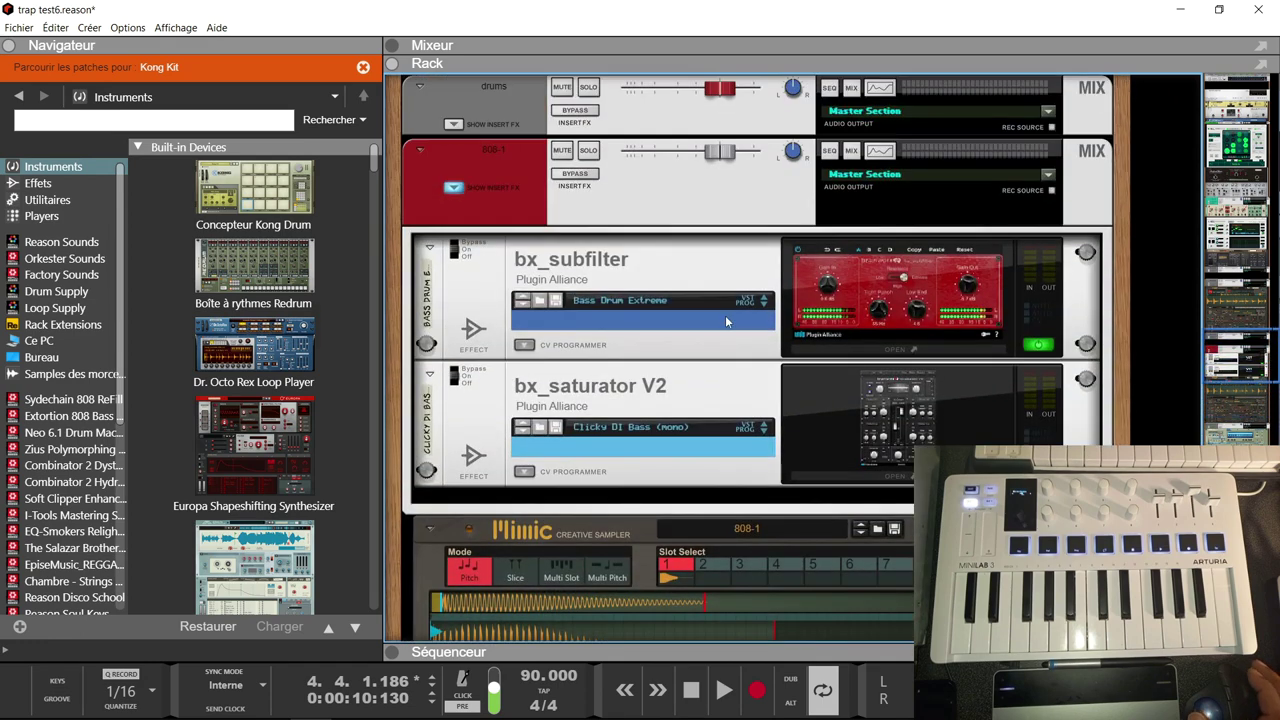